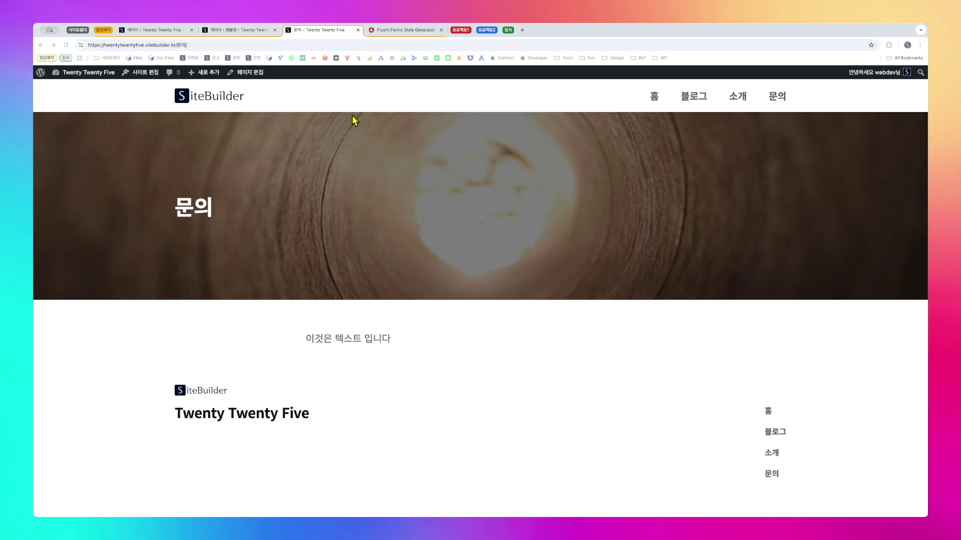
# Open the 문의 page for editing and compare its text paragraph with the published page.
pyautogui.click(165, 30)
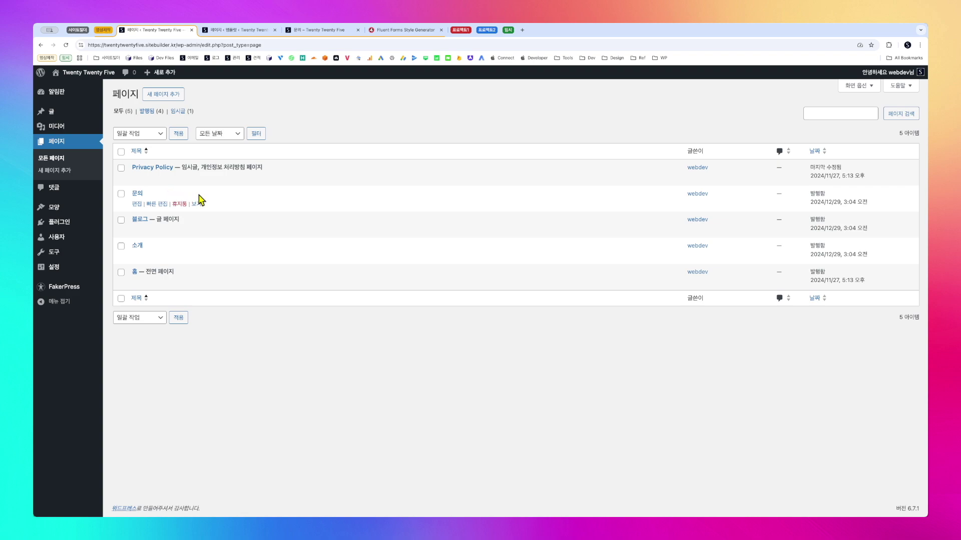
pyautogui.click(140, 194)
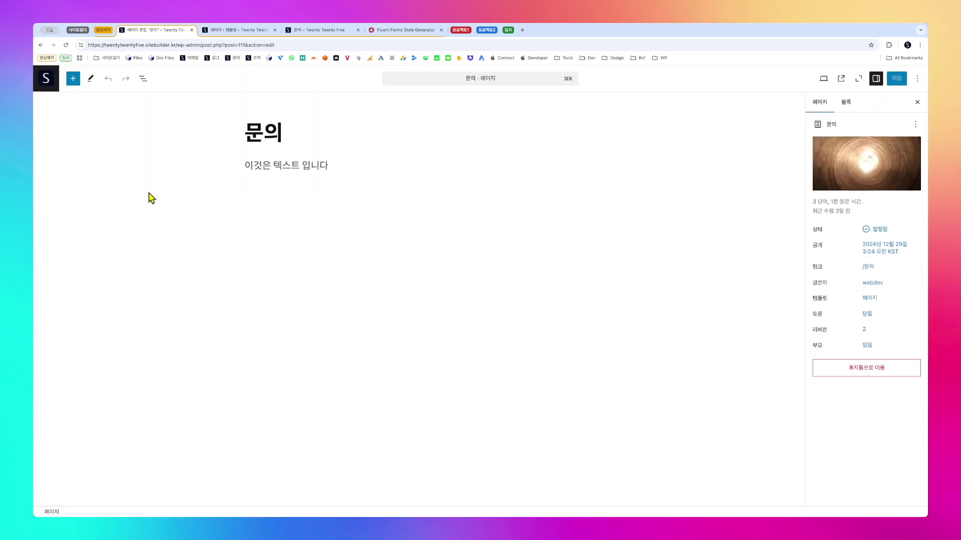
pyautogui.click(279, 166)
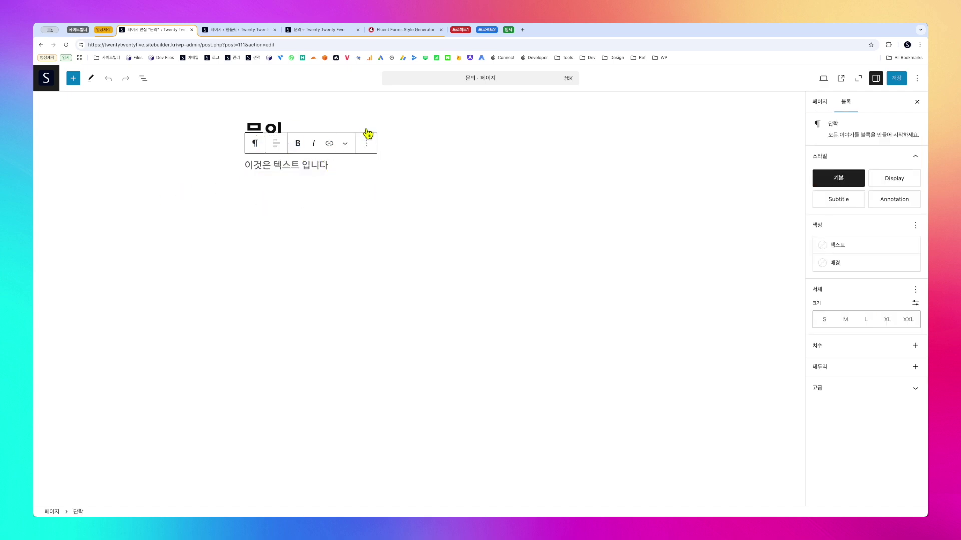
pyautogui.click(322, 31)
pyautogui.moveTo(268, 320); pyautogui.dragTo(418, 347)
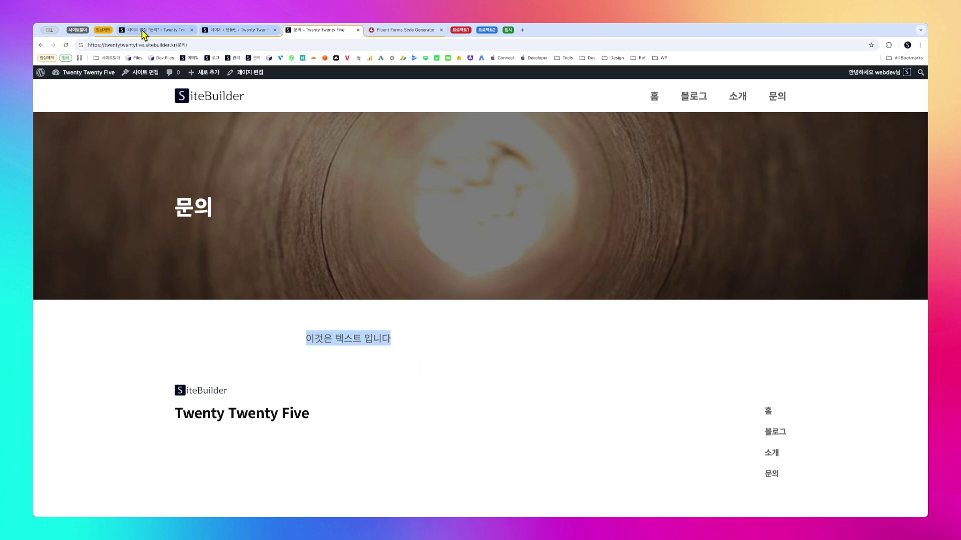
pyautogui.click(163, 32)
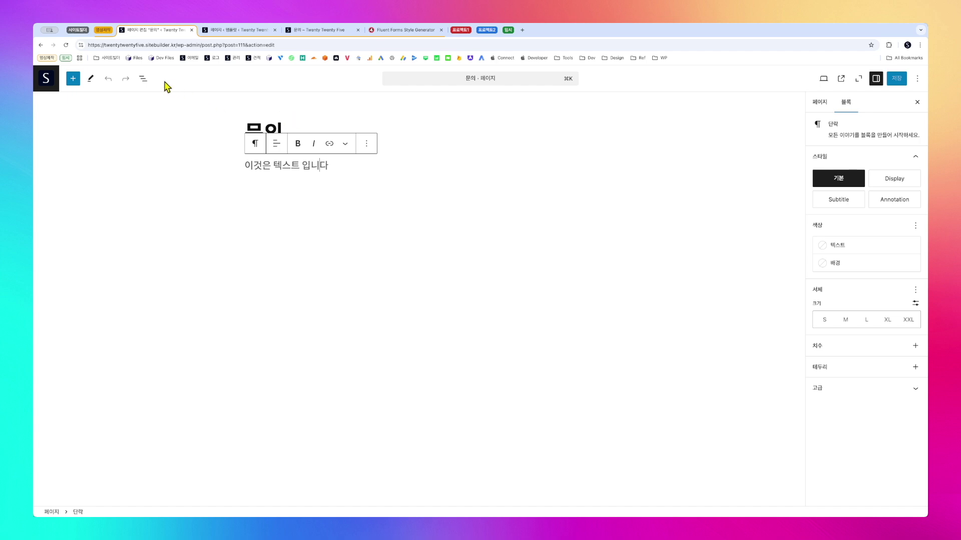
# Insert the "Centered link and social links" pattern from the 연락처 category below the paragraph.
pyautogui.click(143, 78)
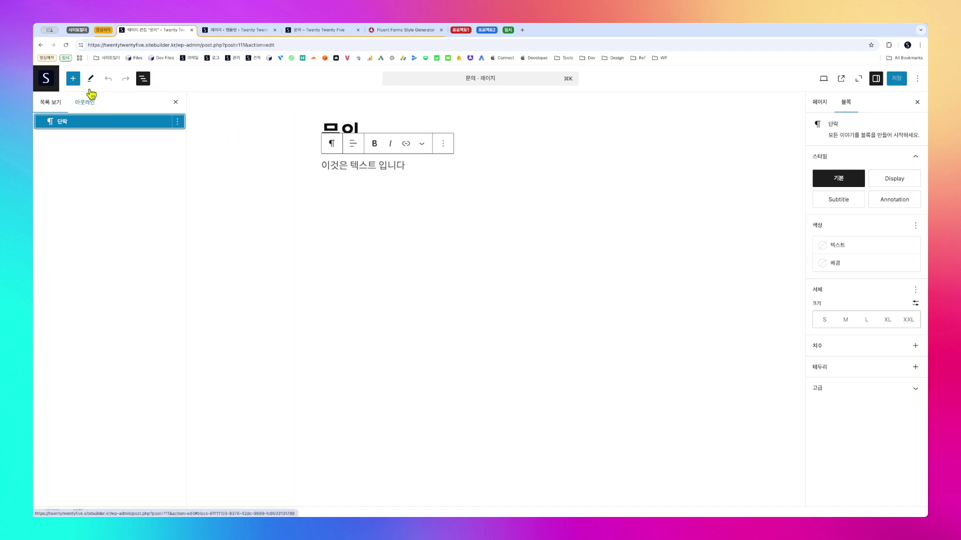
pyautogui.click(74, 79)
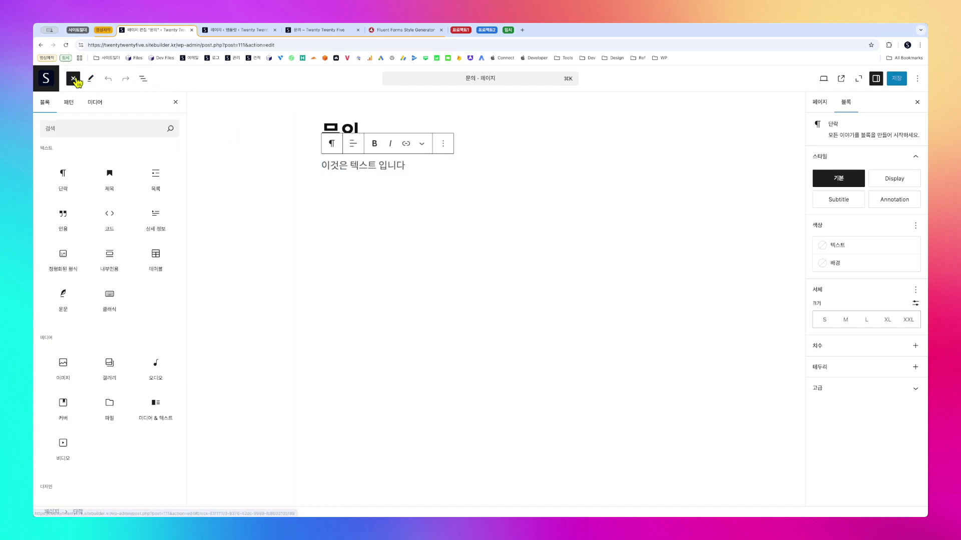
pyautogui.click(69, 103)
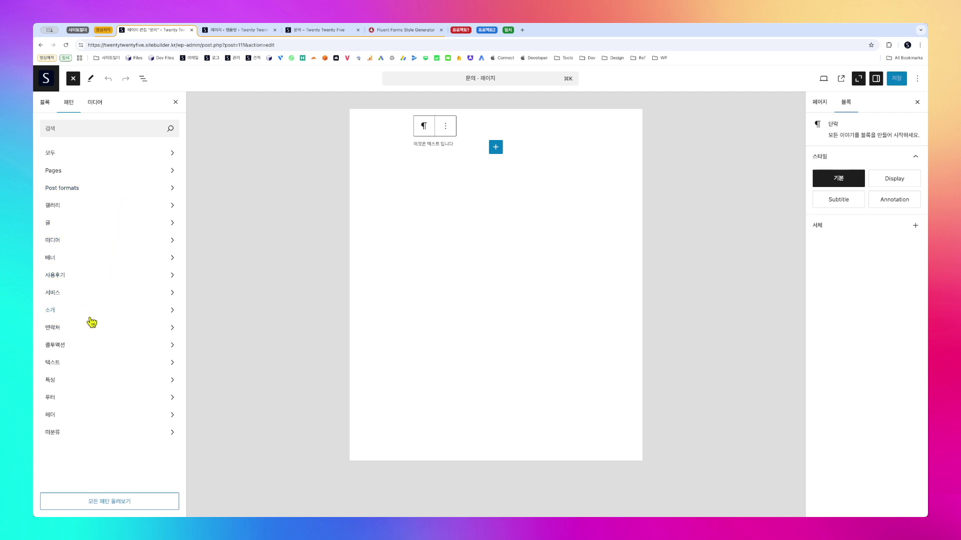
pyautogui.click(79, 331)
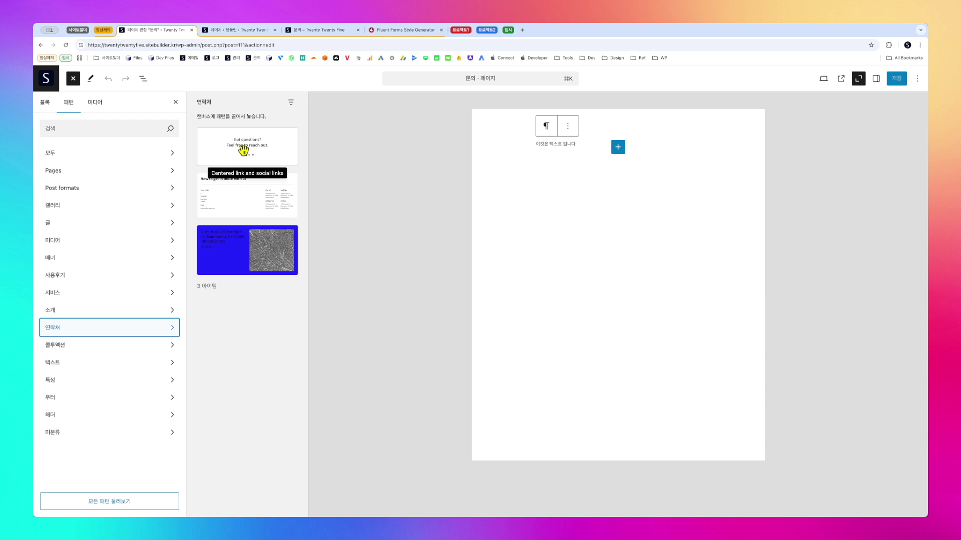
pyautogui.click(243, 161)
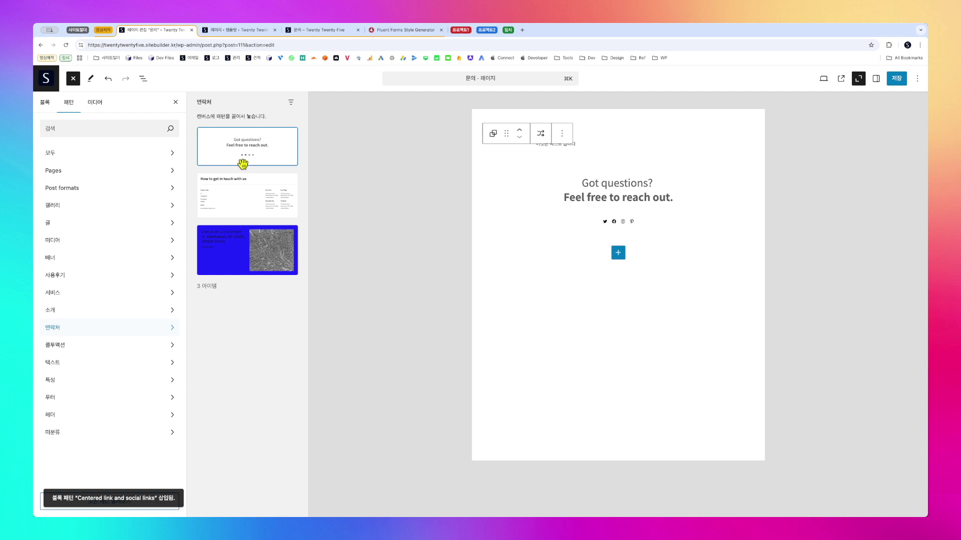
pyautogui.click(683, 184)
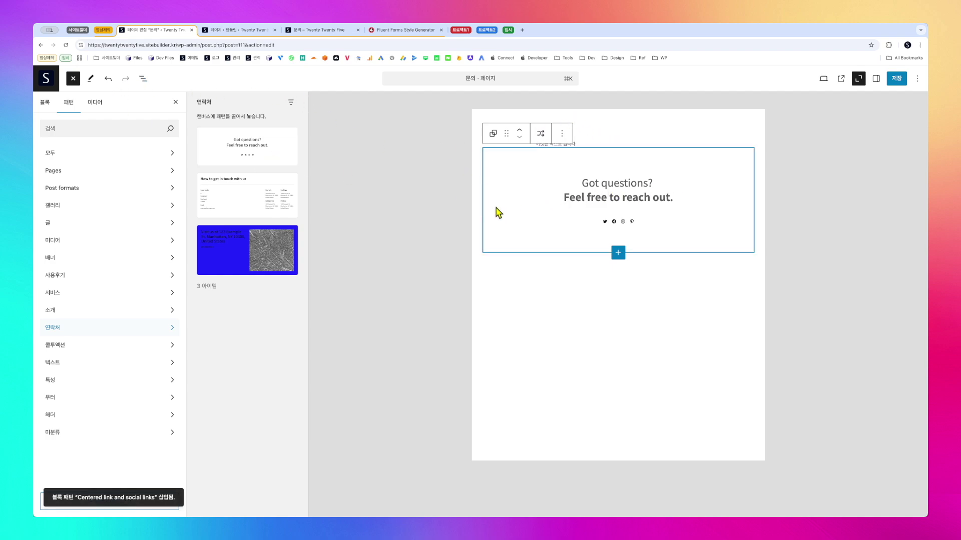
# Wrap the "Centered link and social links" pattern in an outer group and expand that group in the block list.
pyautogui.click(73, 79)
pyautogui.click(143, 79)
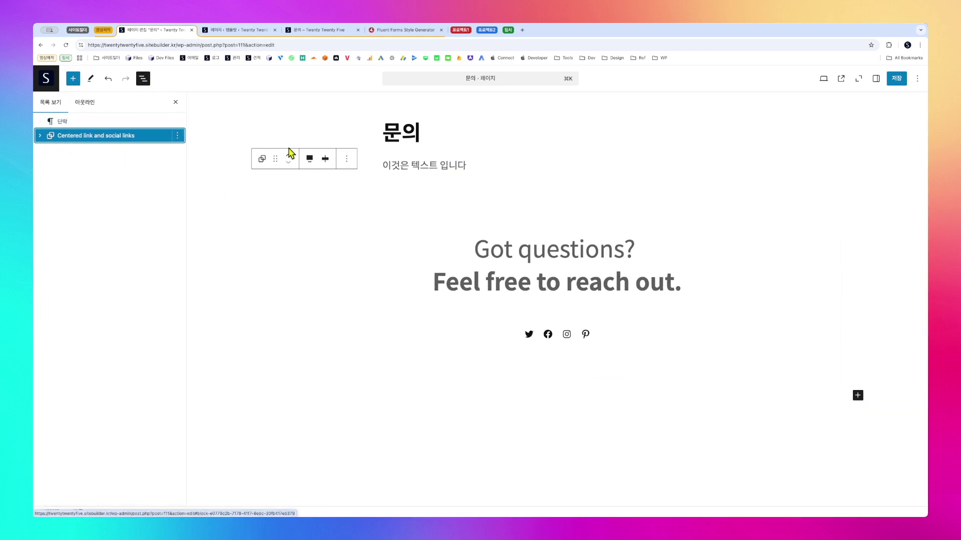
pyautogui.click(178, 137)
pyautogui.click(179, 137)
pyautogui.click(179, 138)
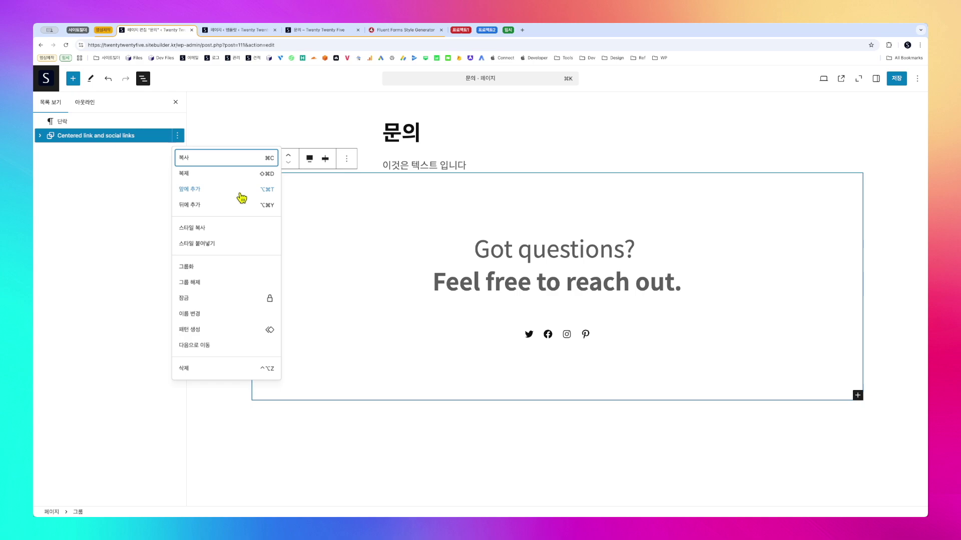
pyautogui.click(228, 270)
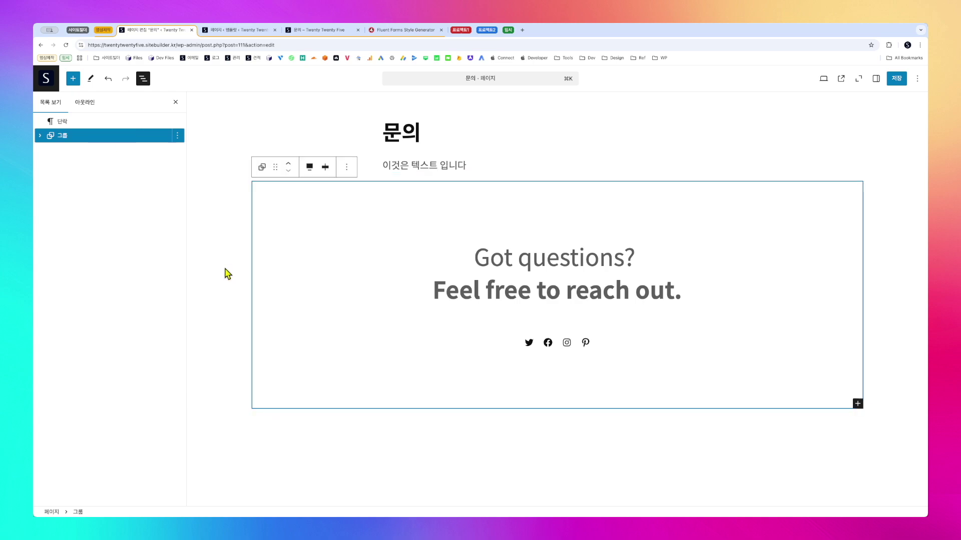
pyautogui.click(40, 138)
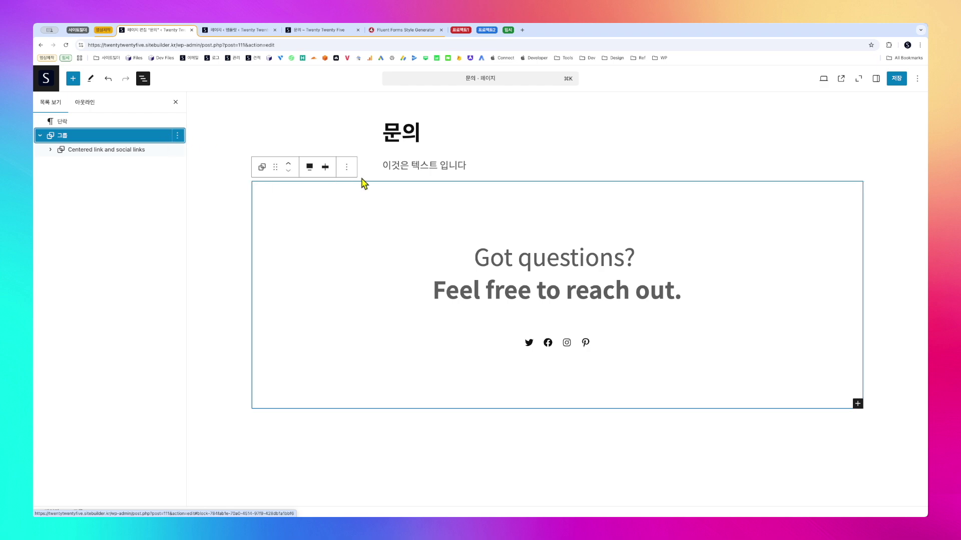
pyautogui.click(178, 140)
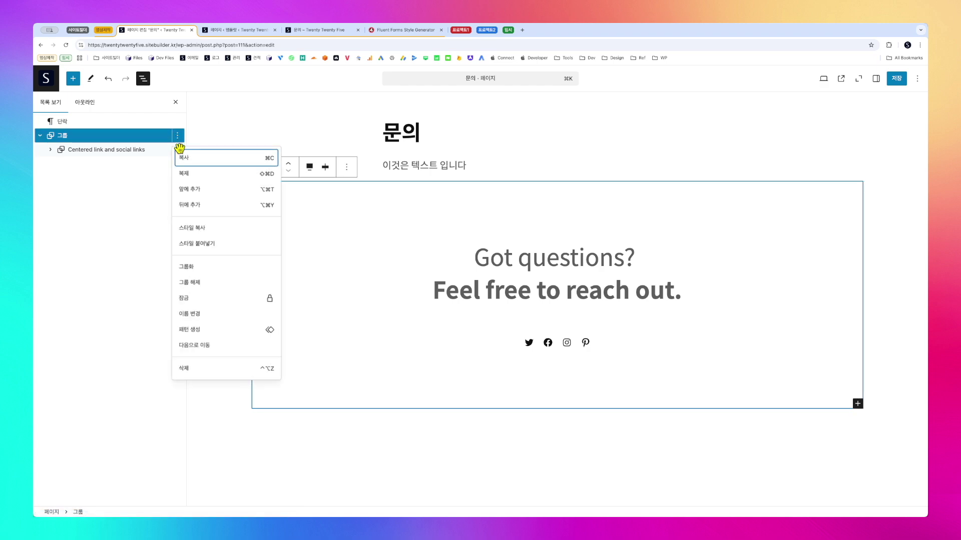
pyautogui.click(115, 223)
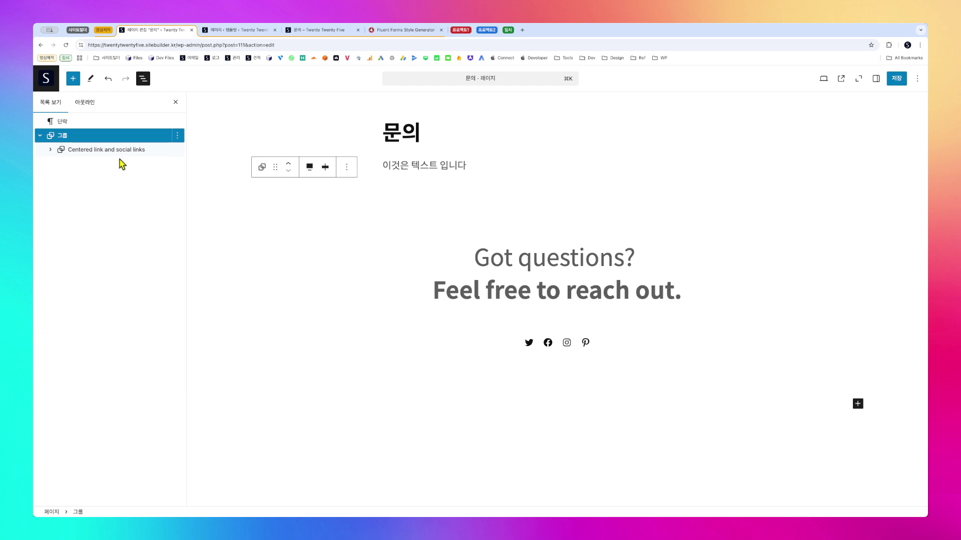
# Add a columns (열) block with a 50 / 50 layout inside the outer group, above the pattern.
pyautogui.click(858, 405)
pyautogui.write('ㅋ')
pyautogui.write('컬럼')
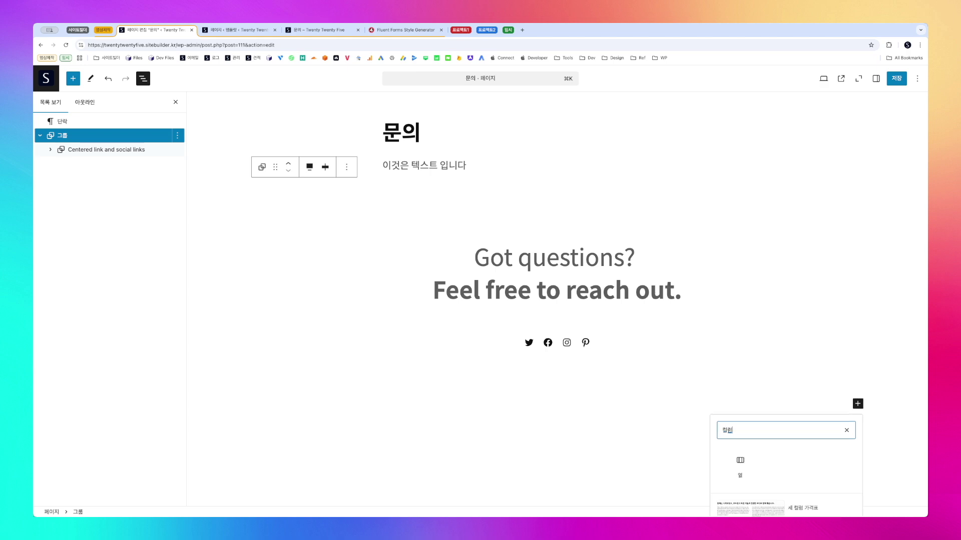
pyautogui.click(738, 465)
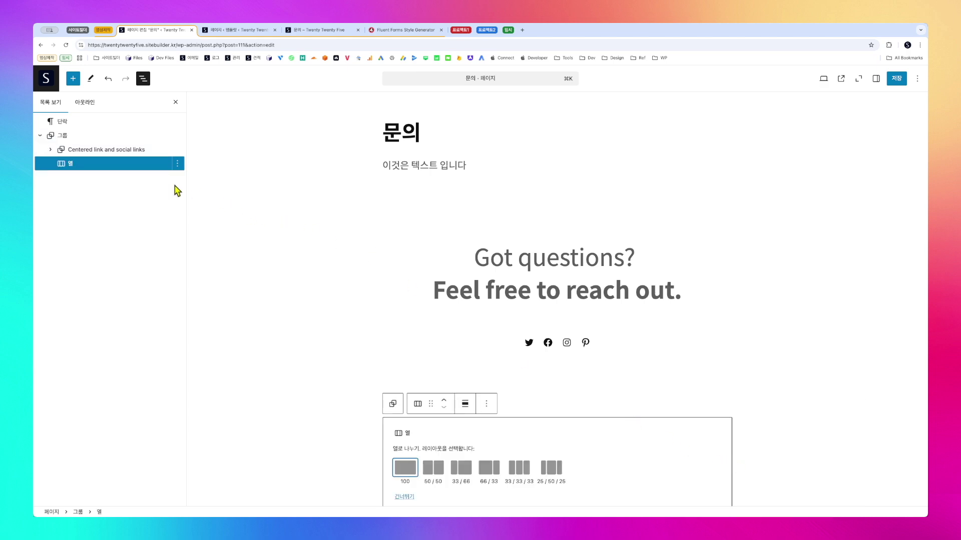
pyautogui.moveTo(77, 163); pyautogui.dragTo(75, 153)
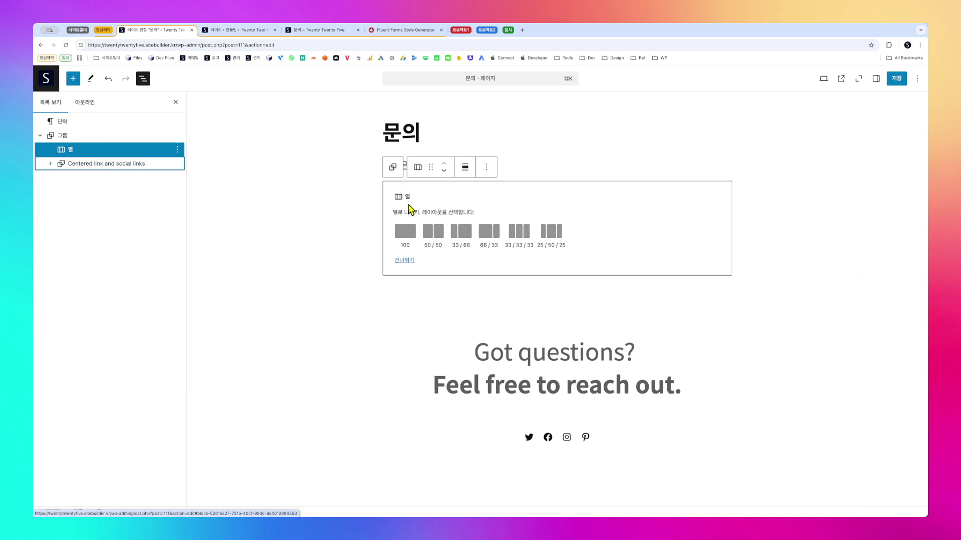
pyautogui.click(434, 232)
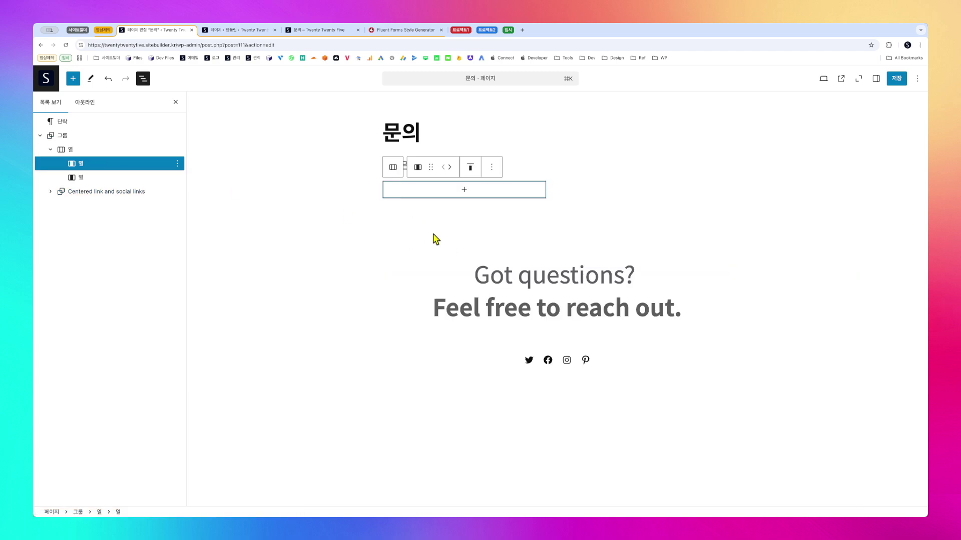
# Move the "Centered link and social links" pattern into the first column and set the columns block's alignment to wide width (넓은 폭).
pyautogui.moveTo(73, 194); pyautogui.dragTo(109, 170)
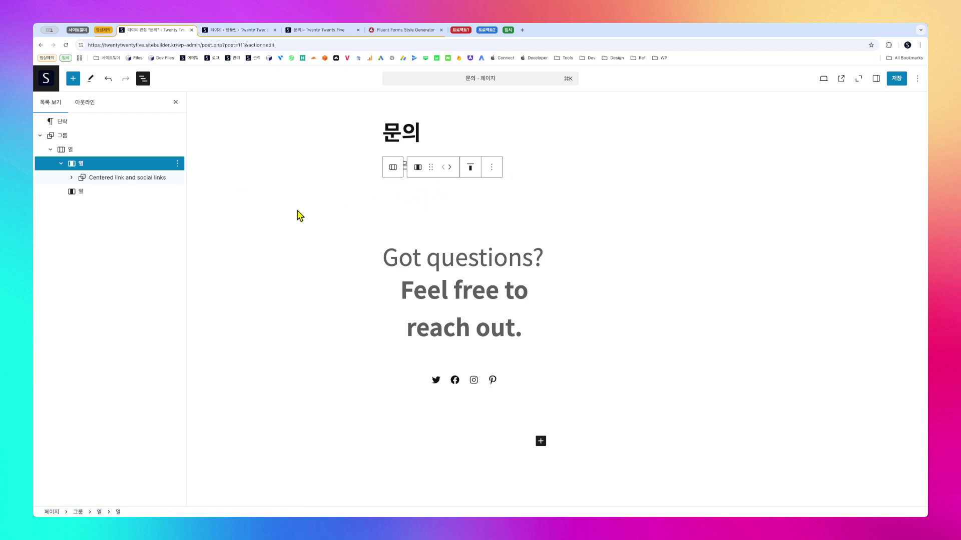
pyautogui.click(99, 136)
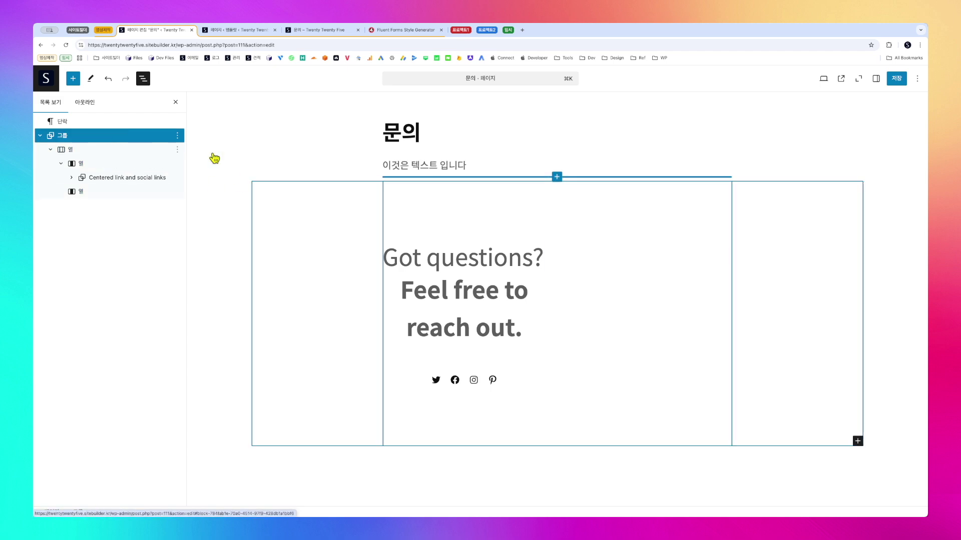
pyautogui.click(875, 78)
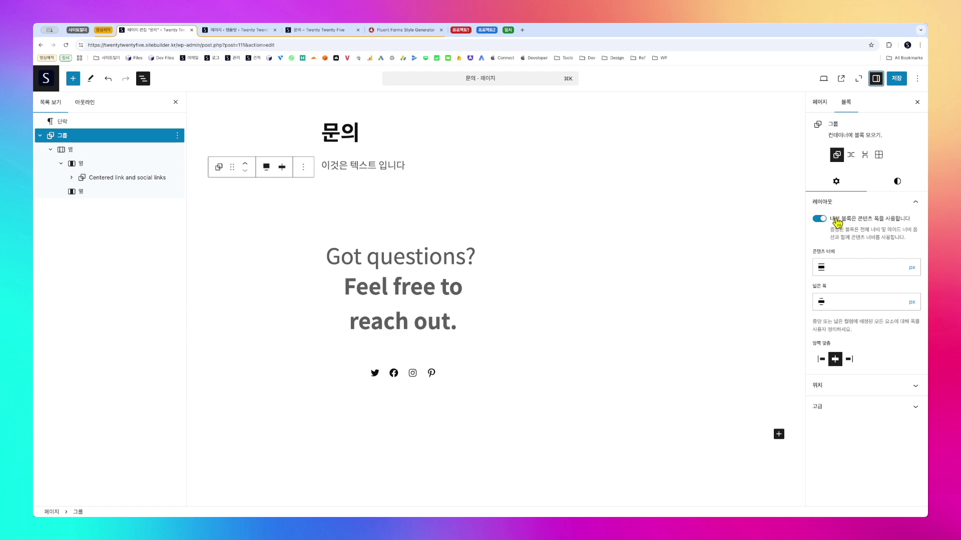
pyautogui.moveTo(834, 220); pyautogui.dragTo(913, 221)
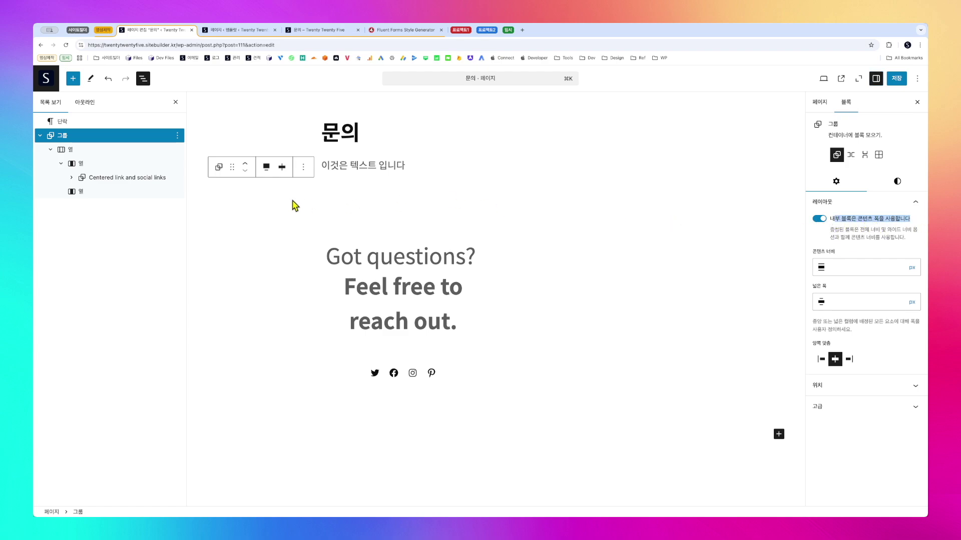
pyautogui.click(108, 150)
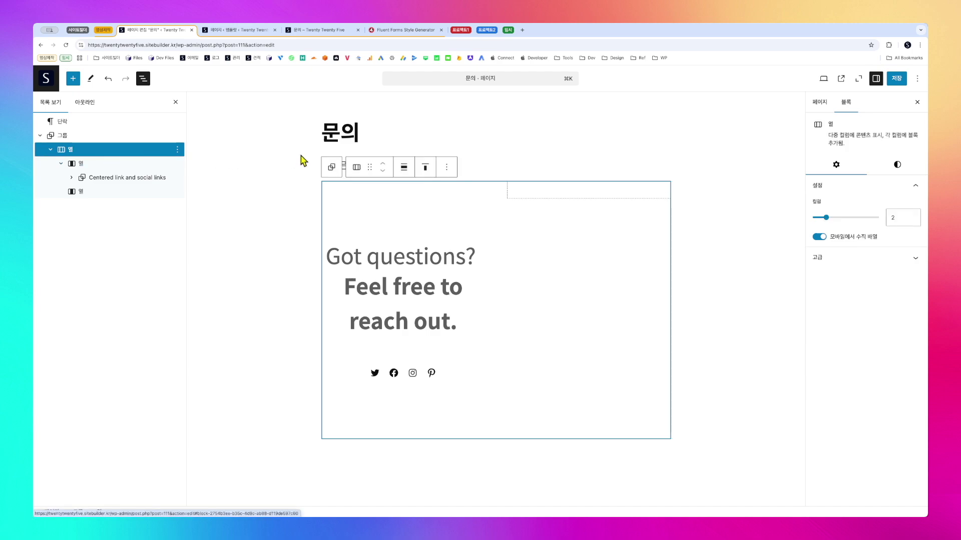
pyautogui.click(405, 170)
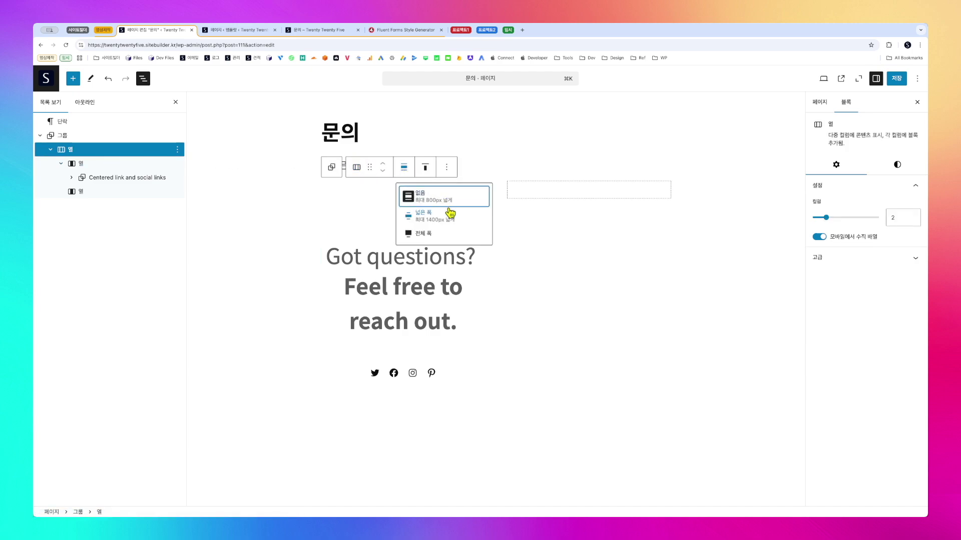
pyautogui.click(450, 215)
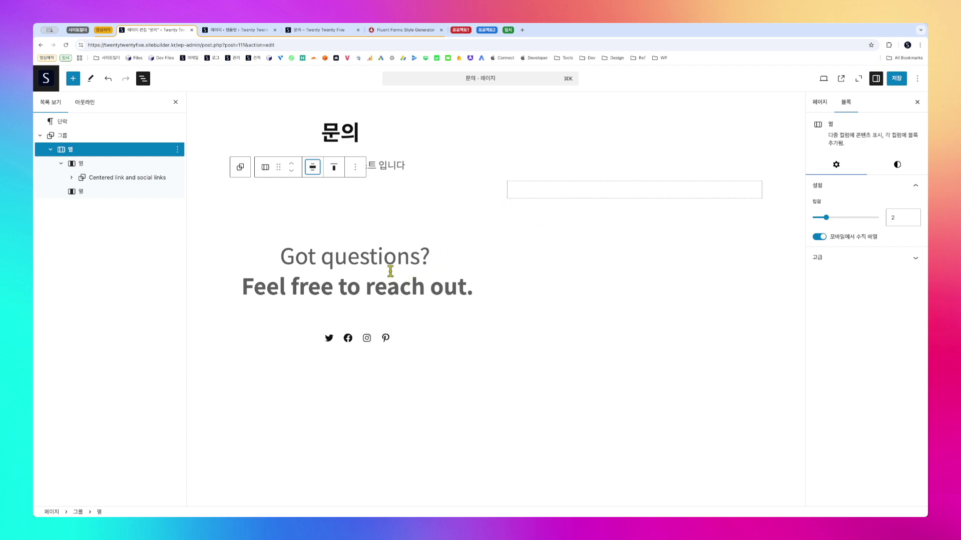
# Delete the paragraph "이것은 텍스트 입니다" above the group and save the page.
pyautogui.click(106, 192)
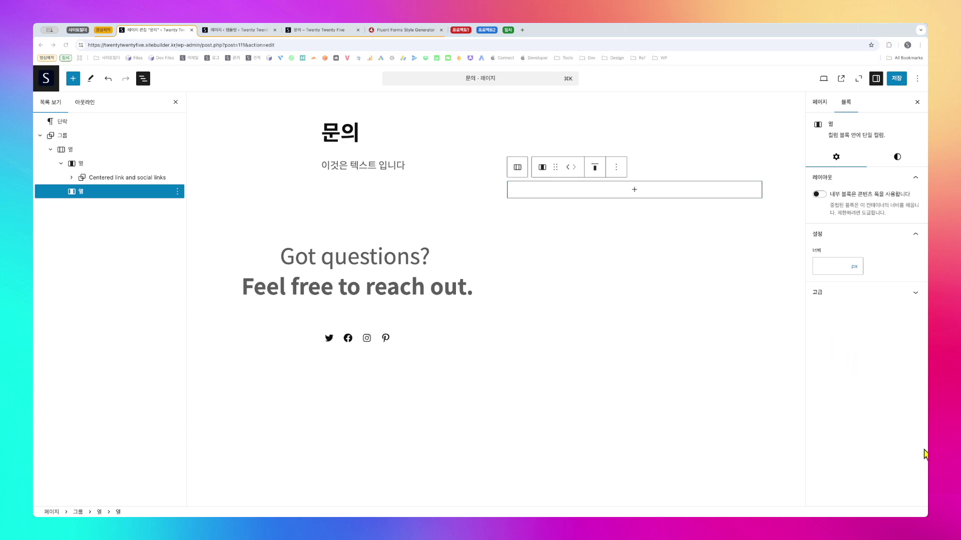
pyautogui.click(396, 163)
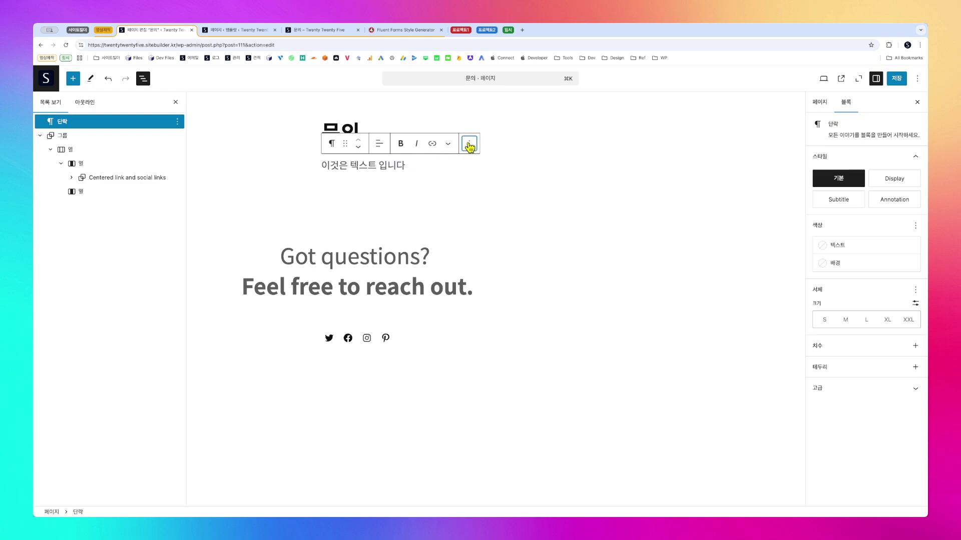
pyautogui.click(469, 144)
pyautogui.click(489, 384)
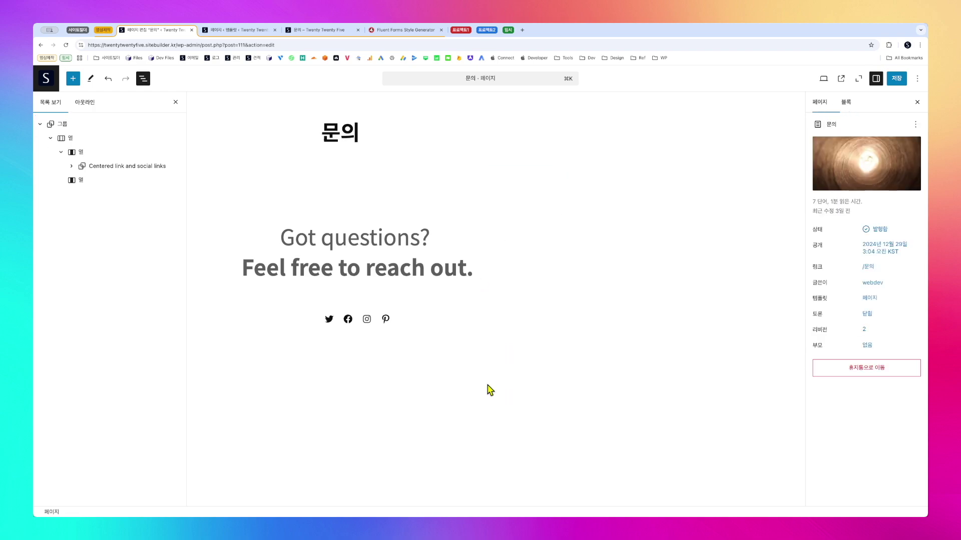
pyautogui.click(896, 78)
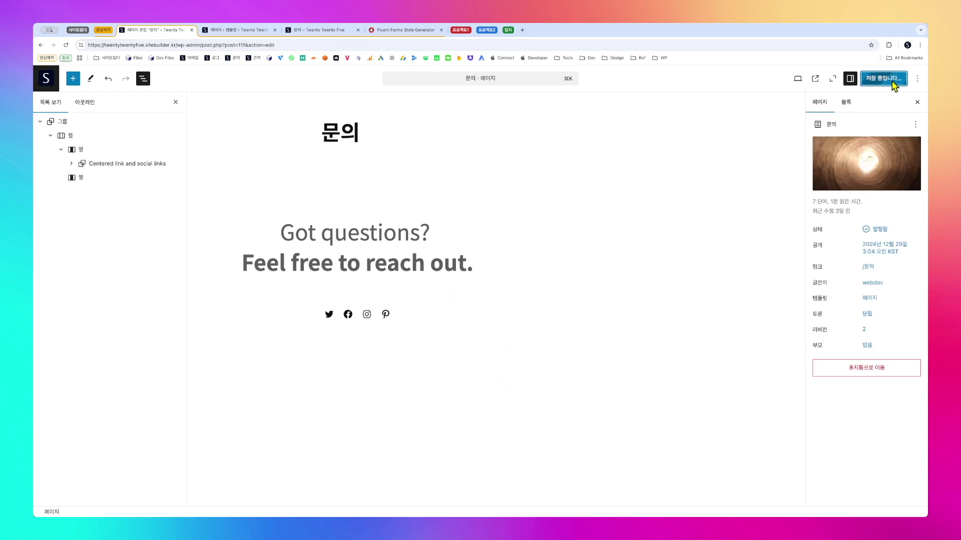
# Reload the published 문의 page and check its layout at full width and at a narrow mobile width.
pyautogui.click(302, 31)
pyautogui.press('super+r')
pyautogui.scroll(-3, 343, 303)
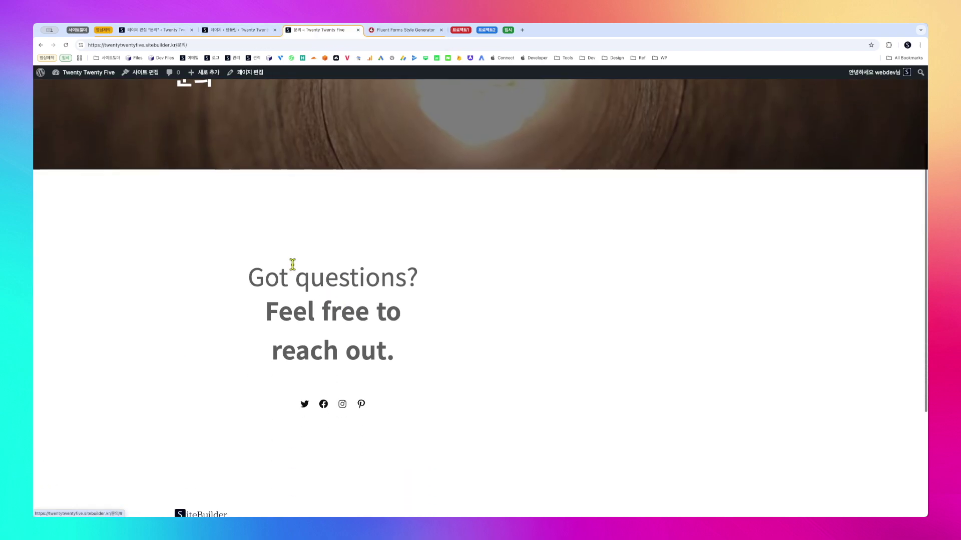
pyautogui.moveTo(925, 172); pyautogui.dragTo(175, 199)
pyautogui.scroll(2, 131, 208)
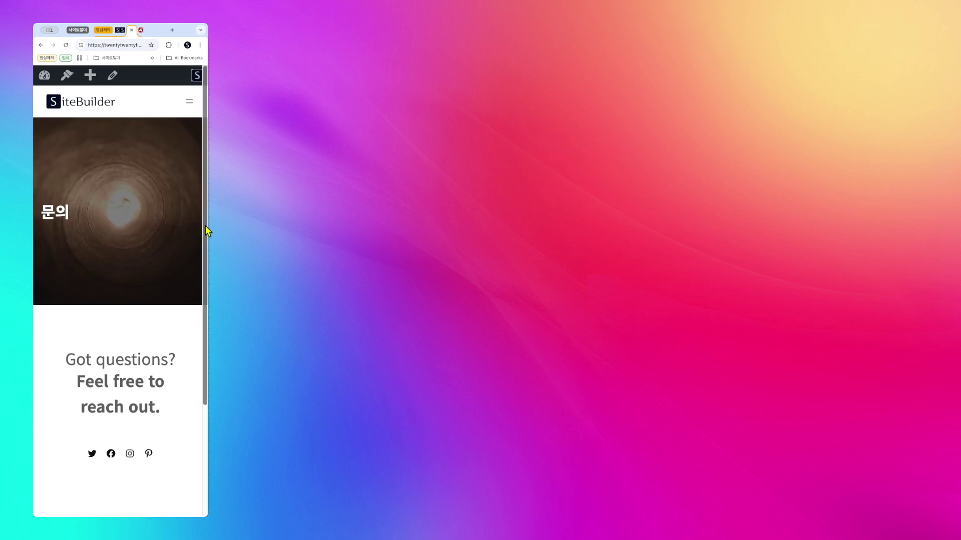
pyautogui.hotkey('ctrl', 'alt', 'Return')
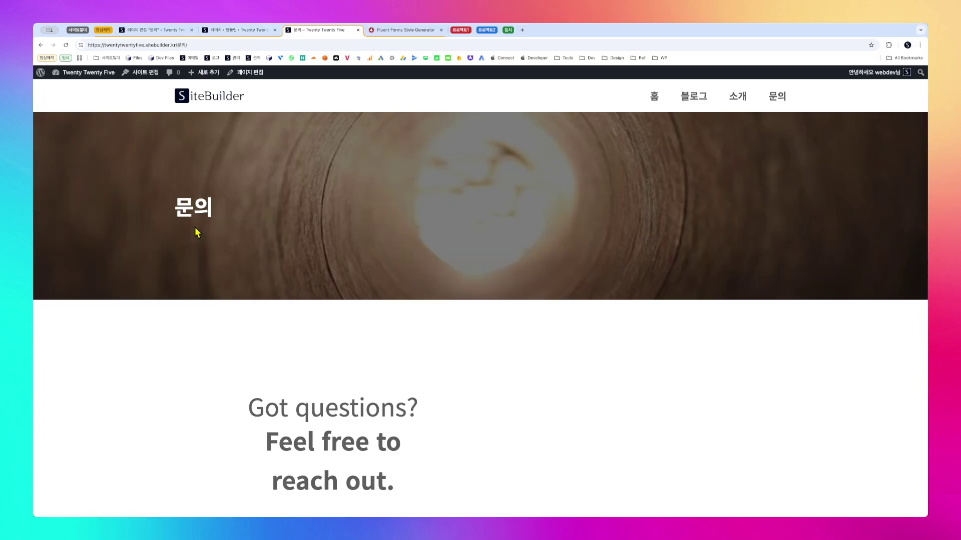
# Leave the 문의 page editor and open the page for adding new plugins in the WordPress admin.
pyautogui.click(231, 30)
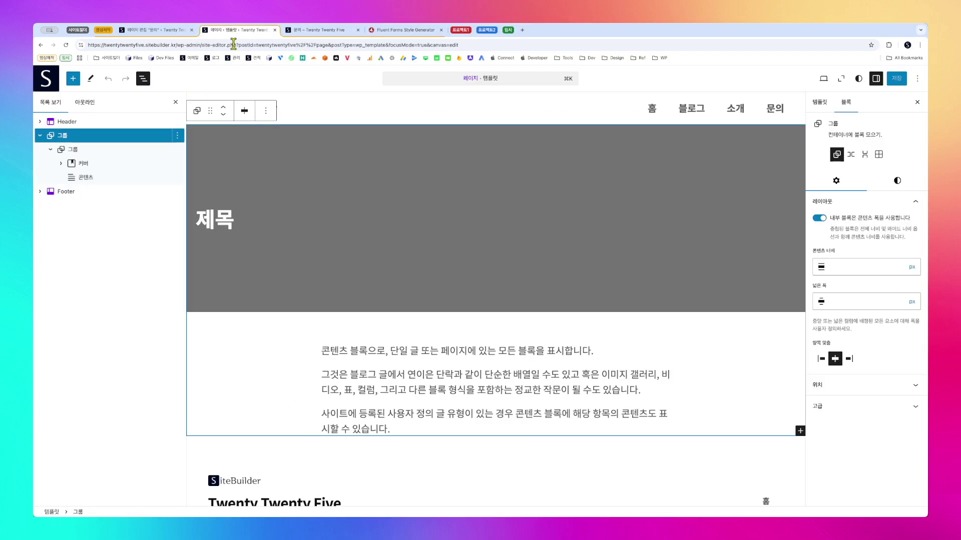
pyautogui.click(153, 30)
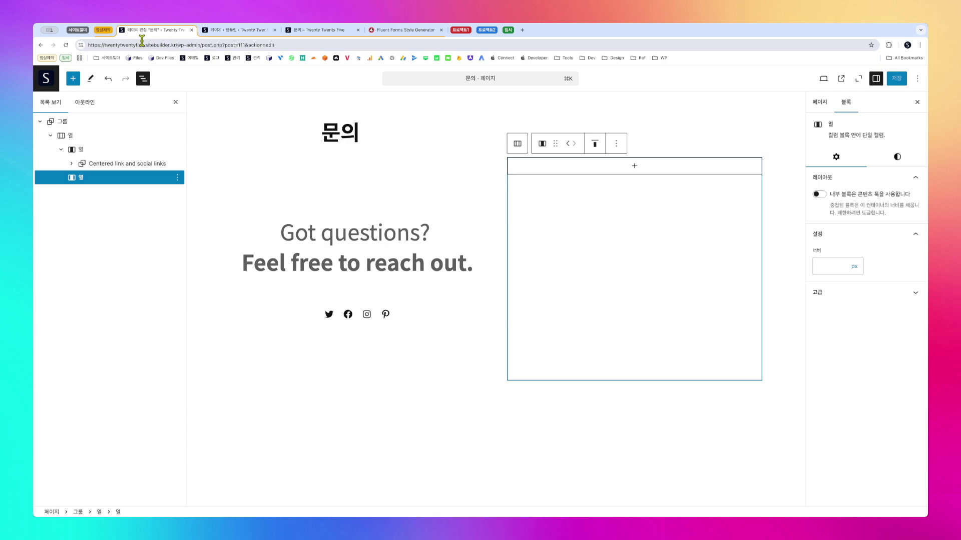
pyautogui.click(47, 80)
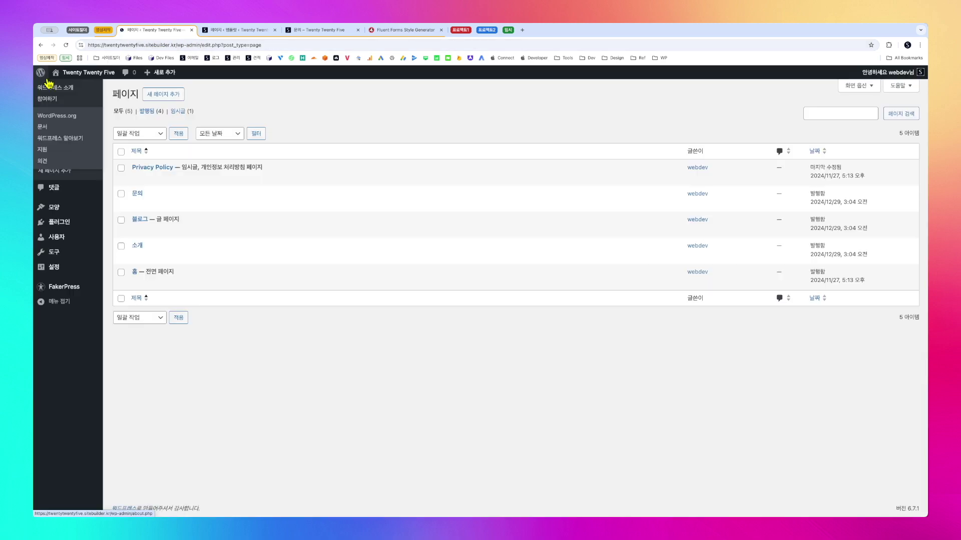
pyautogui.click(84, 225)
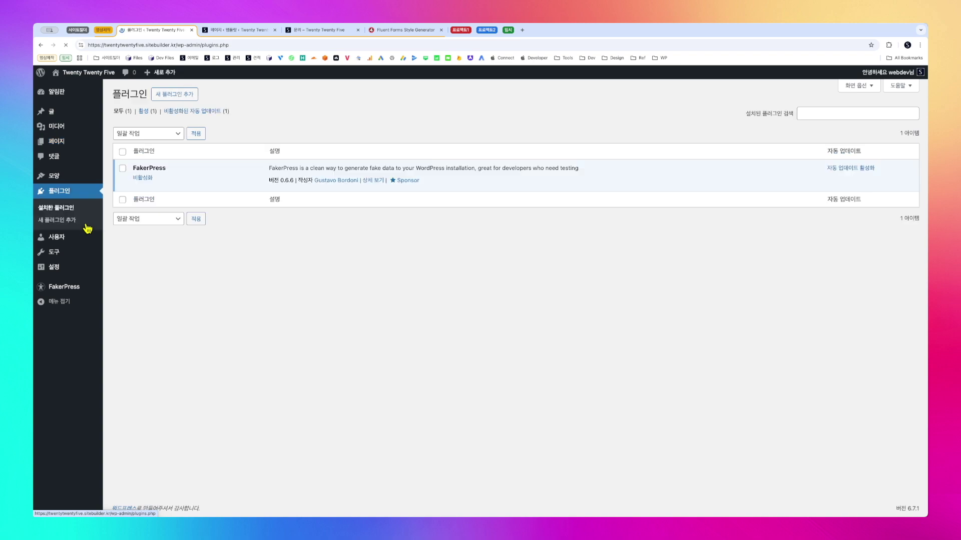
pyautogui.click(185, 97)
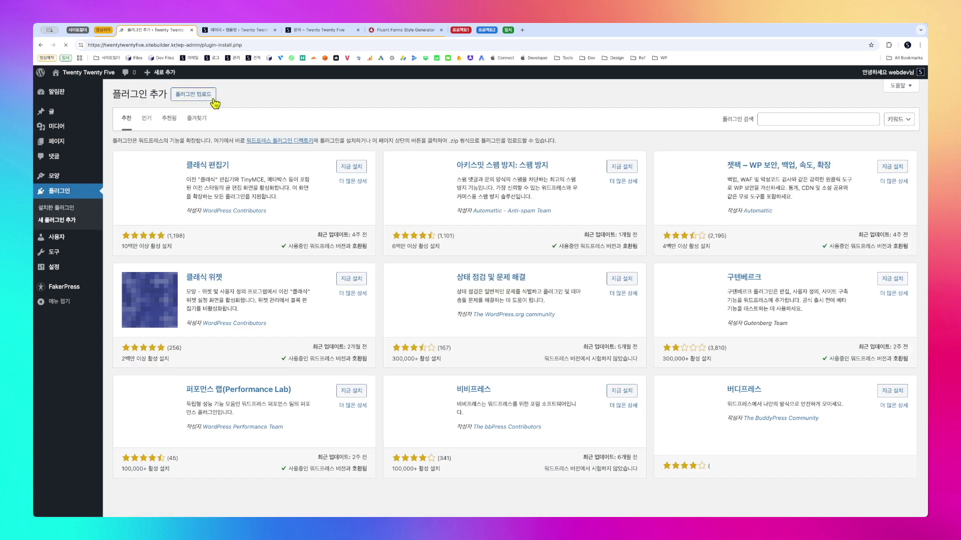
# Search the plugin directory for "fluent forms", and install and activate the Fluent Forms plugin.
pyautogui.click(836, 119)
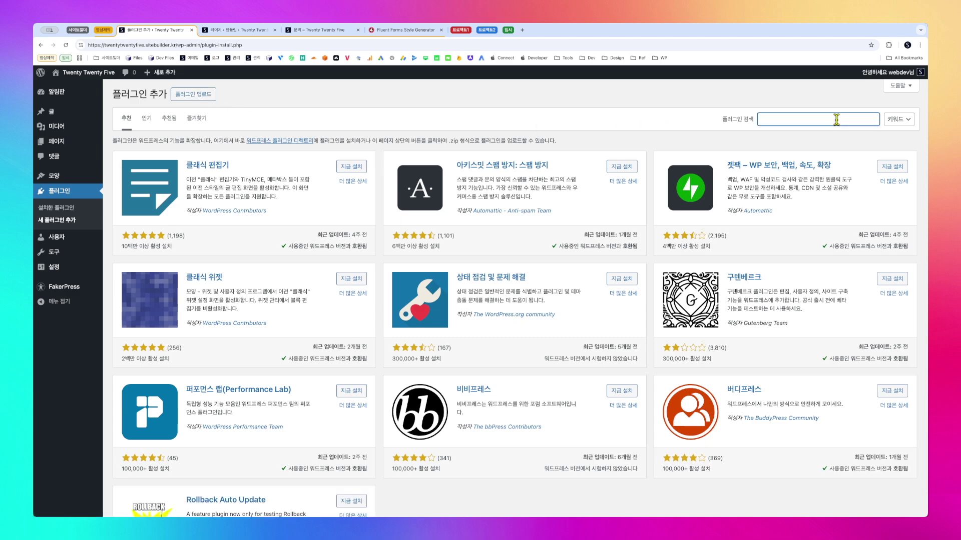
pyautogui.write('fluent forms')
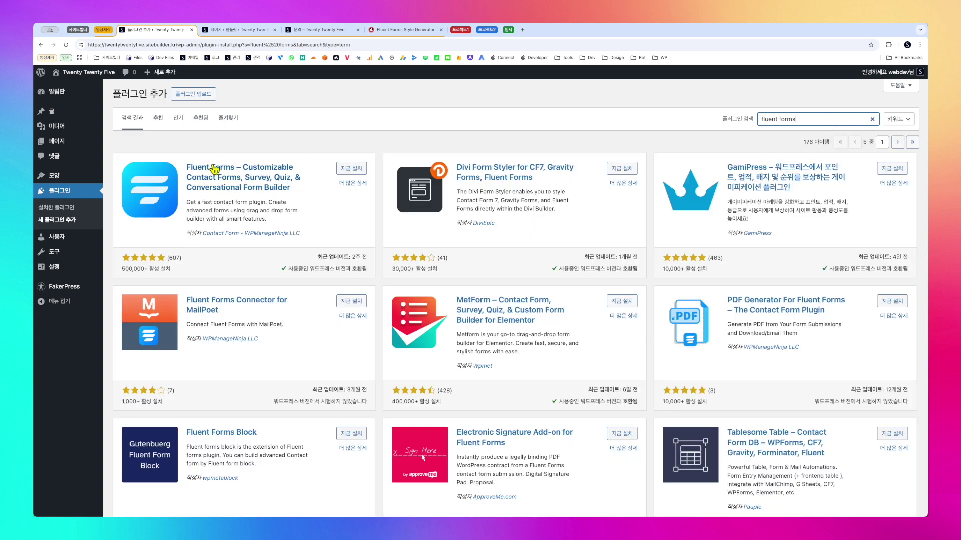
pyautogui.click(352, 170)
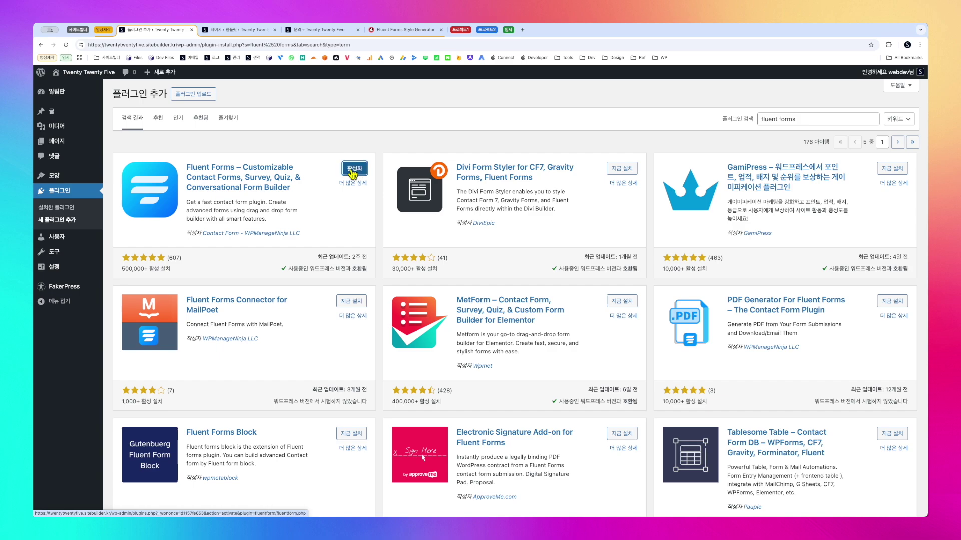
pyautogui.click(355, 170)
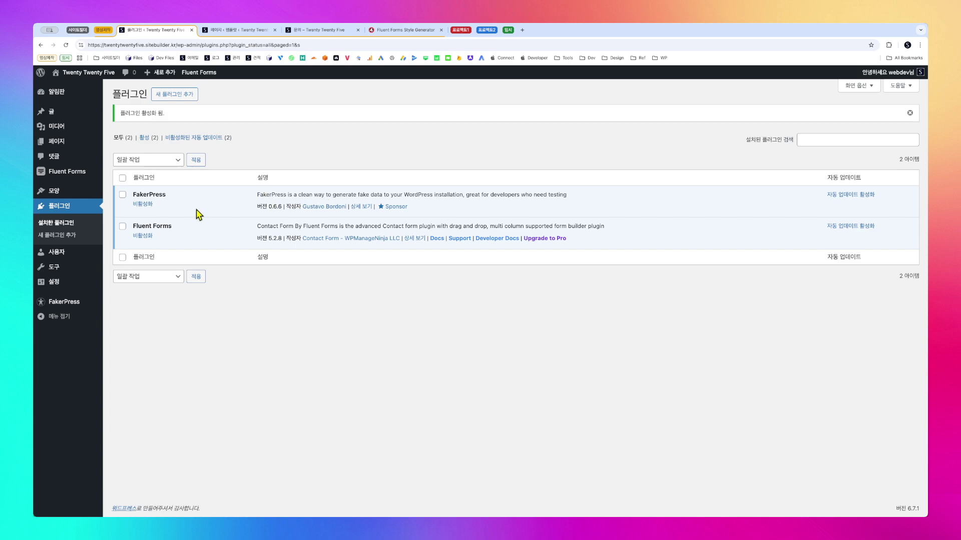
# Open the Fluent Forms form "Contact Form Demo" for editing and disable Last Name in its name field.
pyautogui.moveTo(70, 174)
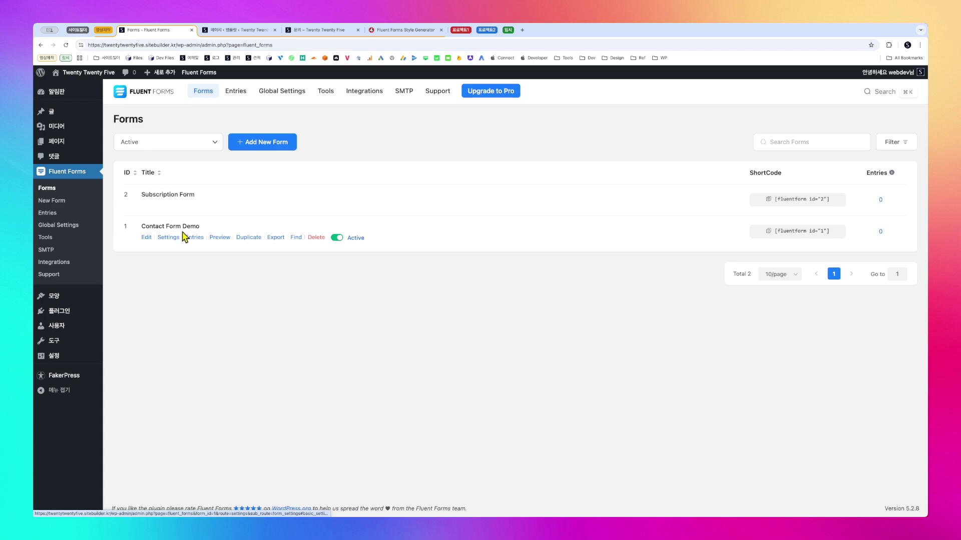
pyautogui.click(146, 238)
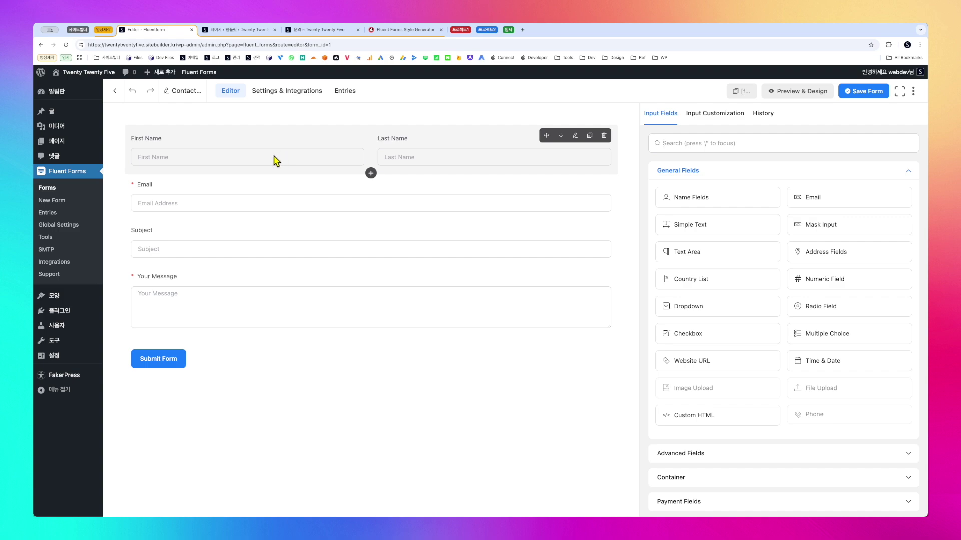
pyautogui.click(233, 152)
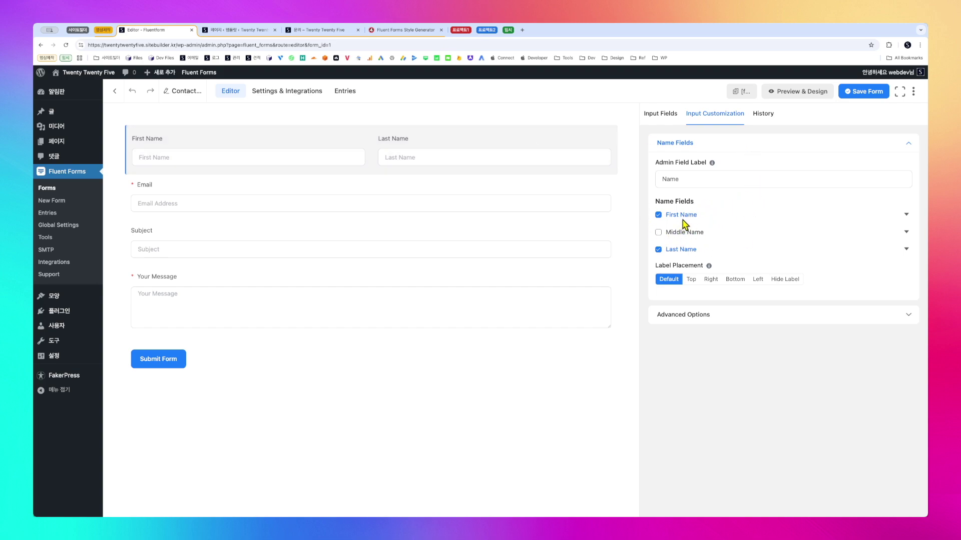
pyautogui.click(671, 251)
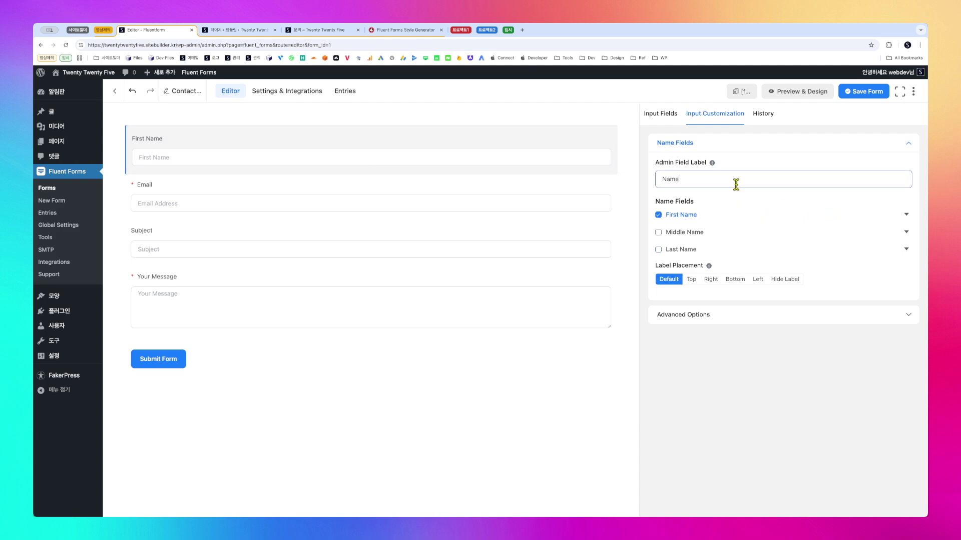
# Set the First Name field's label and placeholder to "이름" and make the field required.
pyautogui.click(906, 214)
pyautogui.click(721, 252)
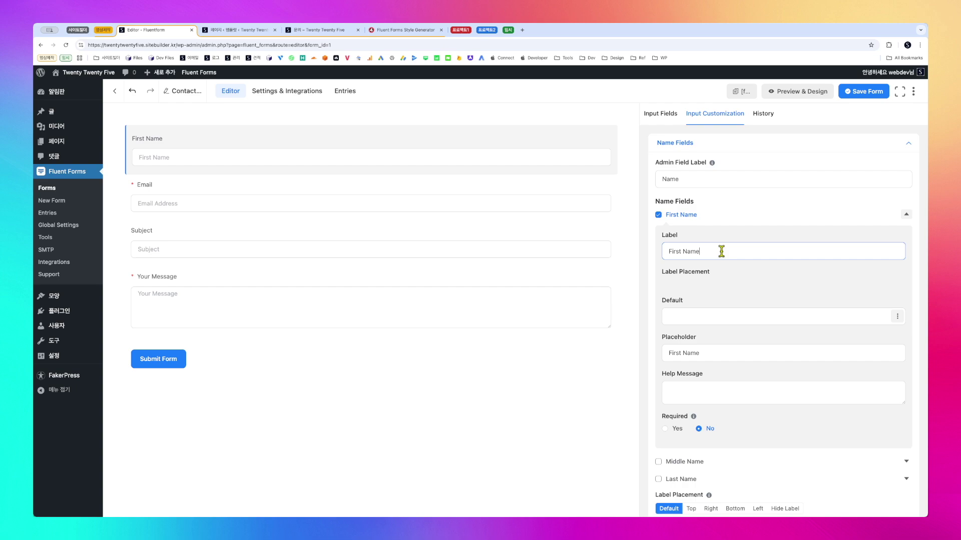
pyautogui.press('super+a')
pyautogui.write('이름')
pyautogui.scroll(-1, 700, 320)
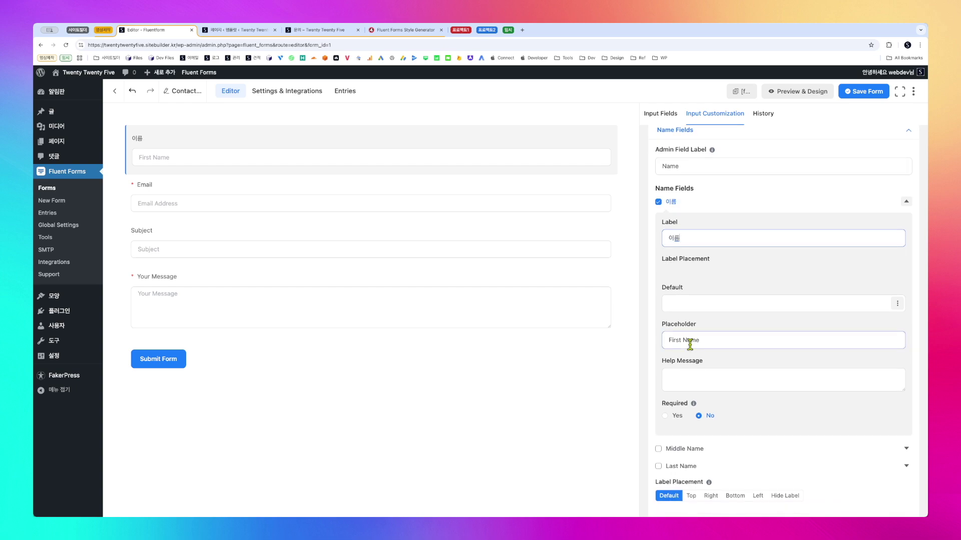
pyautogui.click(728, 340)
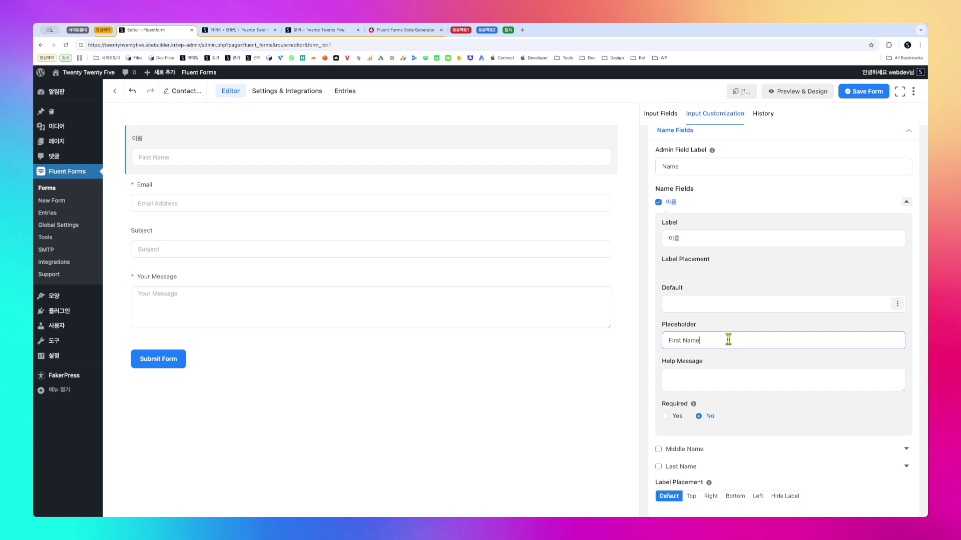
pyautogui.press('super+a')
pyautogui.write('이름')
pyautogui.click(677, 416)
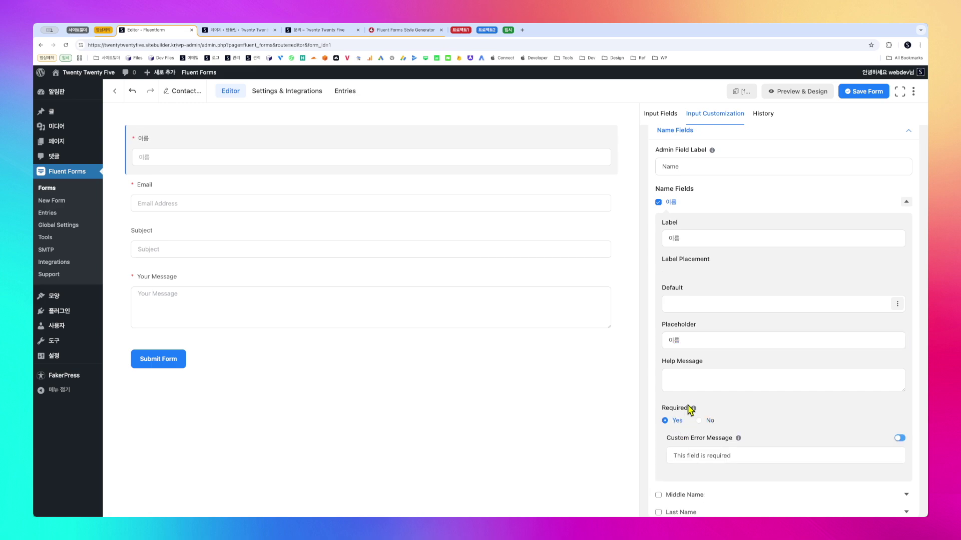
pyautogui.scroll(-1, 689, 403)
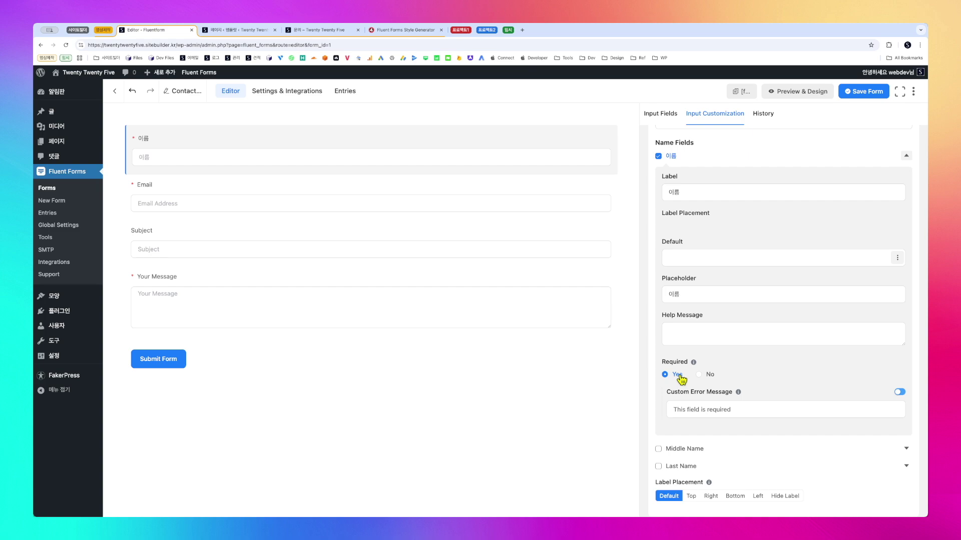
pyautogui.moveTo(693, 362)
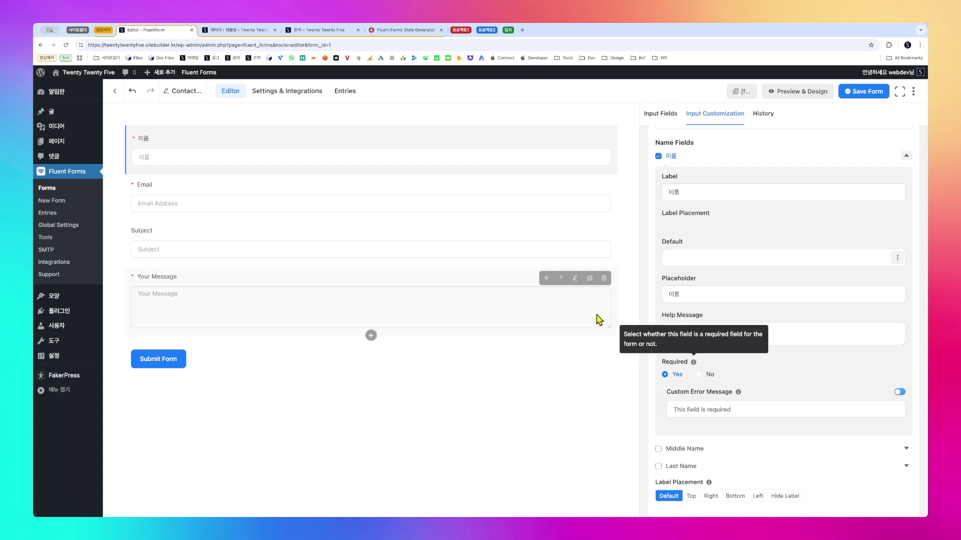
# Set the email field's placeholder and element label to "이메일".
pyautogui.click(196, 193)
pyautogui.click(708, 285)
pyautogui.tripleClick(713, 284)
pyautogui.write('이메일')
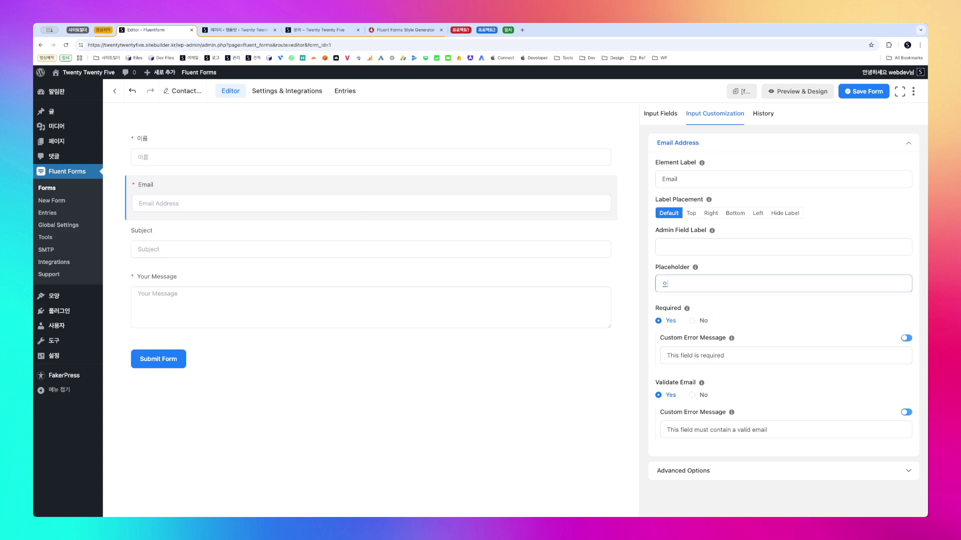
pyautogui.click(720, 179)
pyautogui.tripleClick(720, 179)
pyautogui.write('이메이')
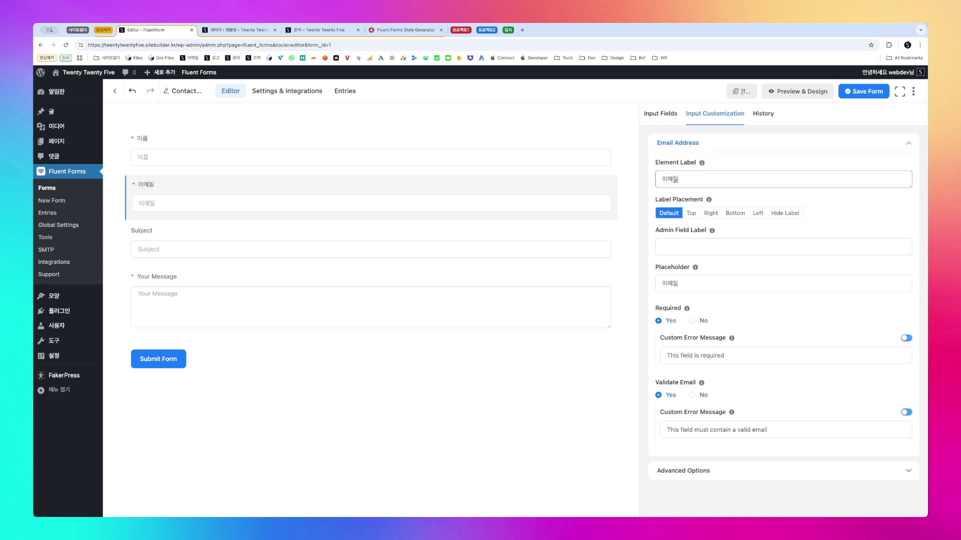
# Replace the email field's placeholder with a sample e-mail address.
pyautogui.click(698, 284)
pyautogui.doubleClick(698, 284)
pyautogui.write('your@')
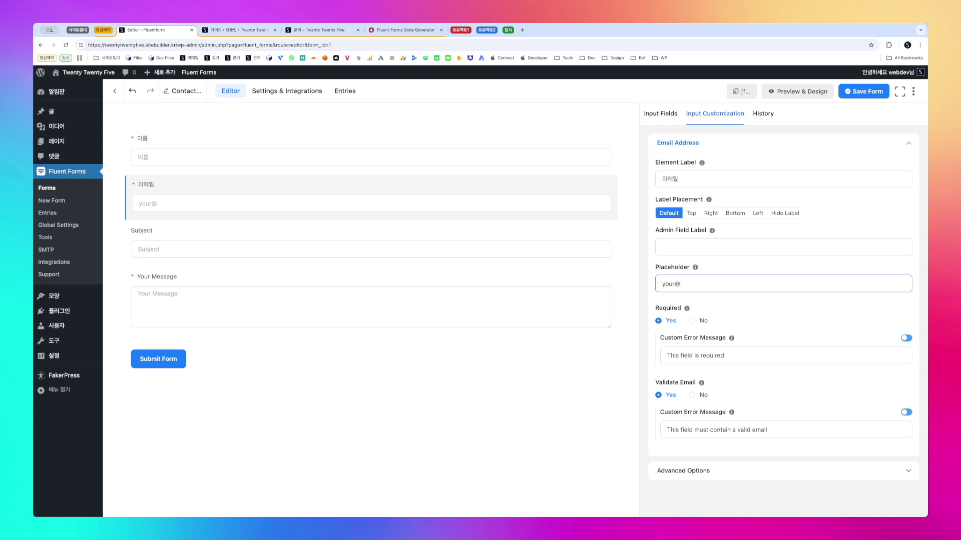
pyautogui.write('email.com')
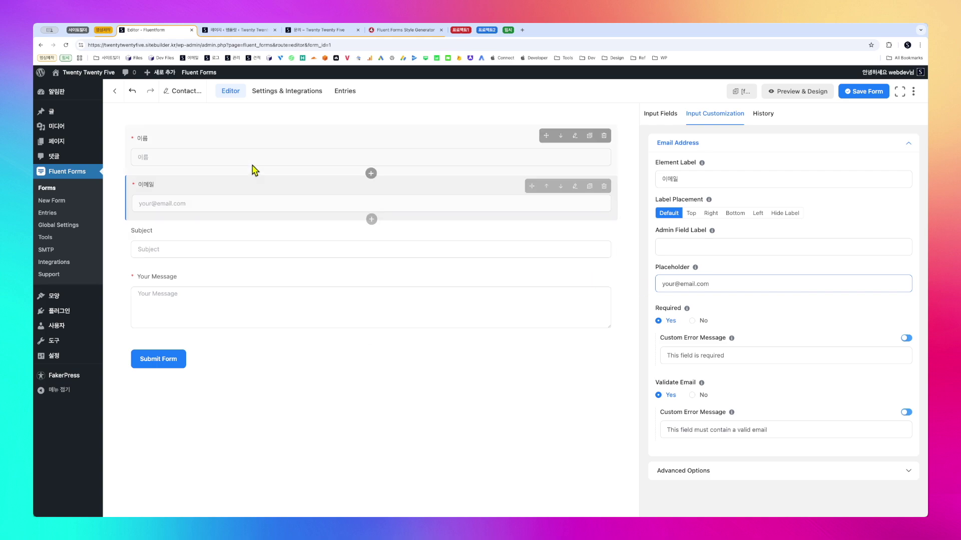
# Set the Subject field's element label to "제목" and its placeholder to "내용을 입력하세요".
pyautogui.click(231, 256)
pyautogui.doubleClick(698, 249)
pyautogui.doubleClick(723, 180)
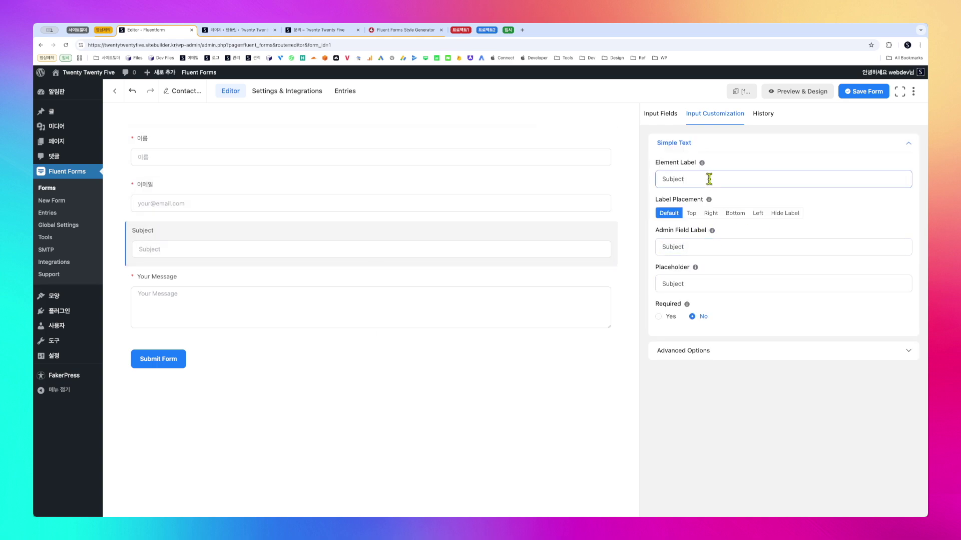
pyautogui.write('ㅇ')
pyautogui.press('BackSpace')
pyautogui.write('제목')
pyautogui.click(702, 284)
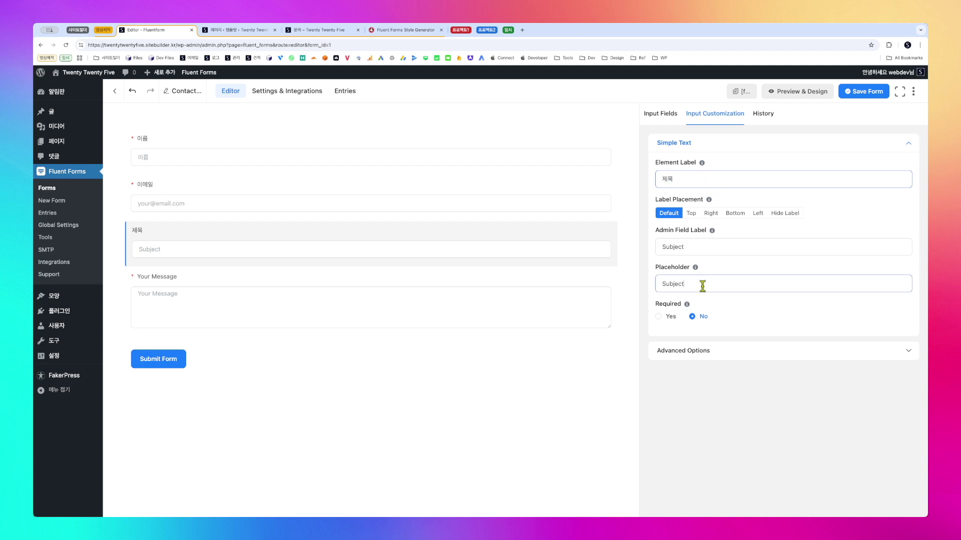
pyautogui.doubleClick(703, 285)
pyautogui.write('내')
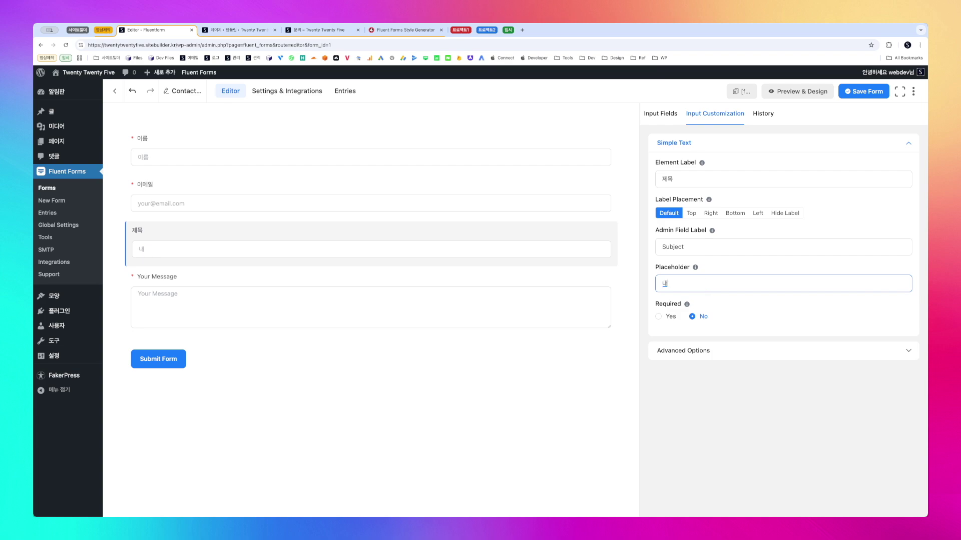
pyautogui.write('용이입력하세요')
# Set the Your Message field's placeholder to "내용을 입력하세요" and its element label to "내용".
pyautogui.click(257, 311)
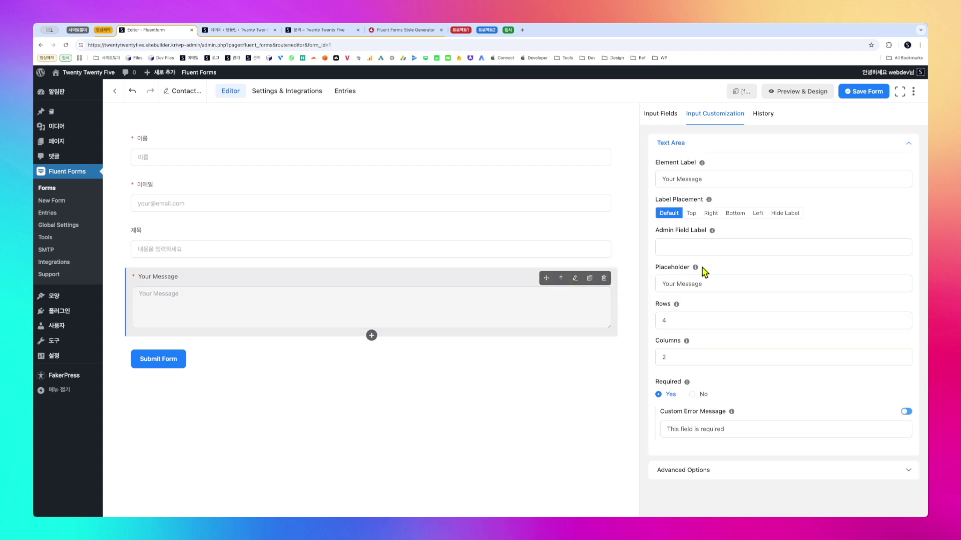
pyautogui.click(707, 283)
pyautogui.tripleClick(708, 284)
pyautogui.write('내요')
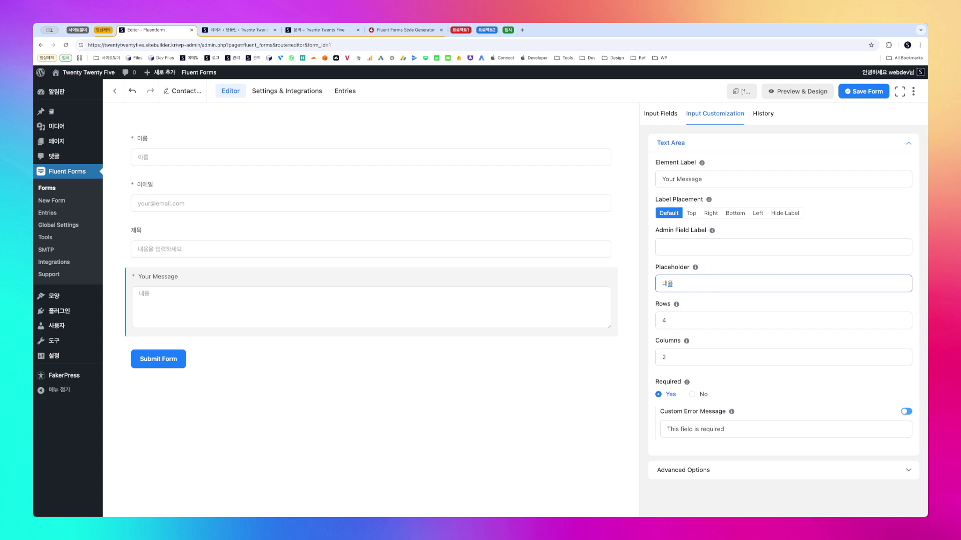
pyautogui.write('을 입력하세요')
pyautogui.click(717, 180)
pyautogui.press('super+a')
pyautogui.write('내용')
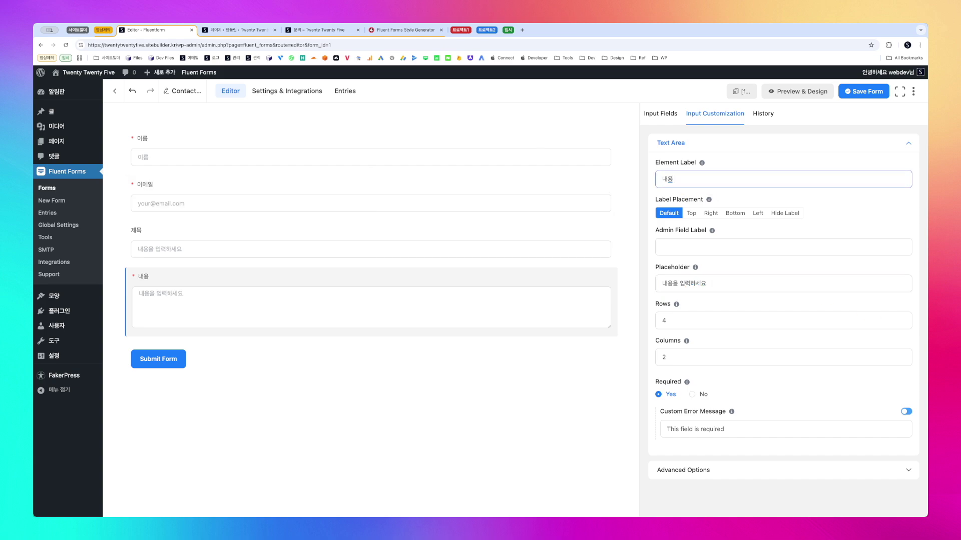
# Set the submit button's text to "제출", leave its style on Default, and save the form.
pyautogui.click(256, 358)
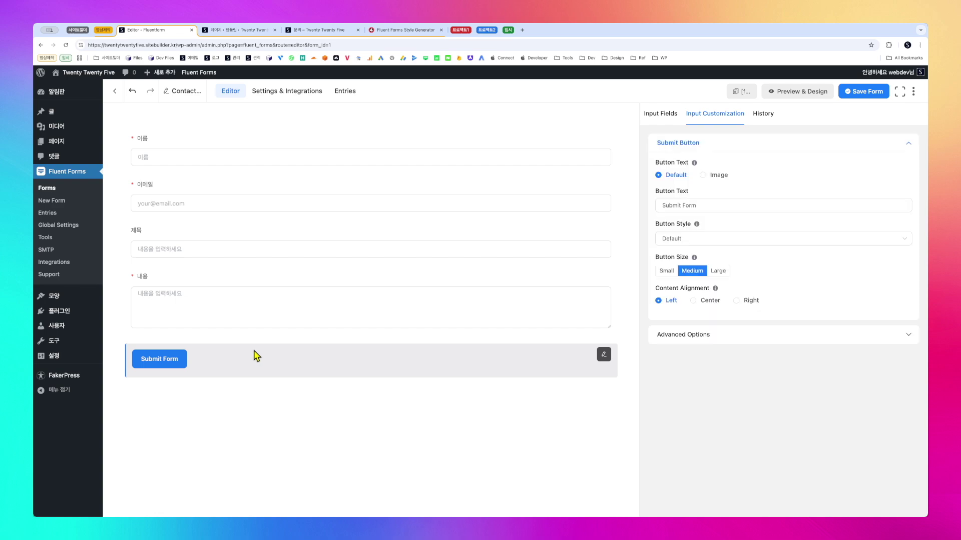
pyautogui.click(715, 206)
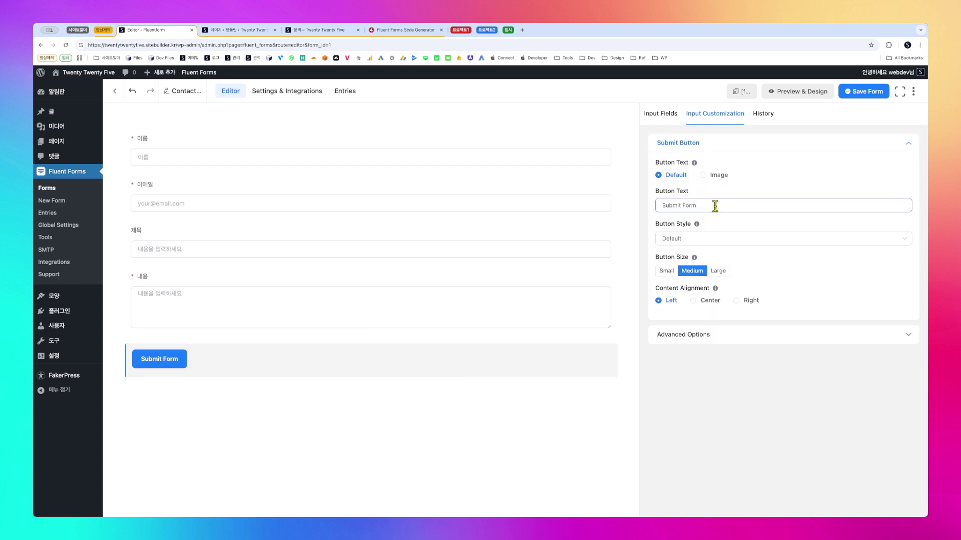
pyautogui.press('super+a')
pyautogui.write('제출')
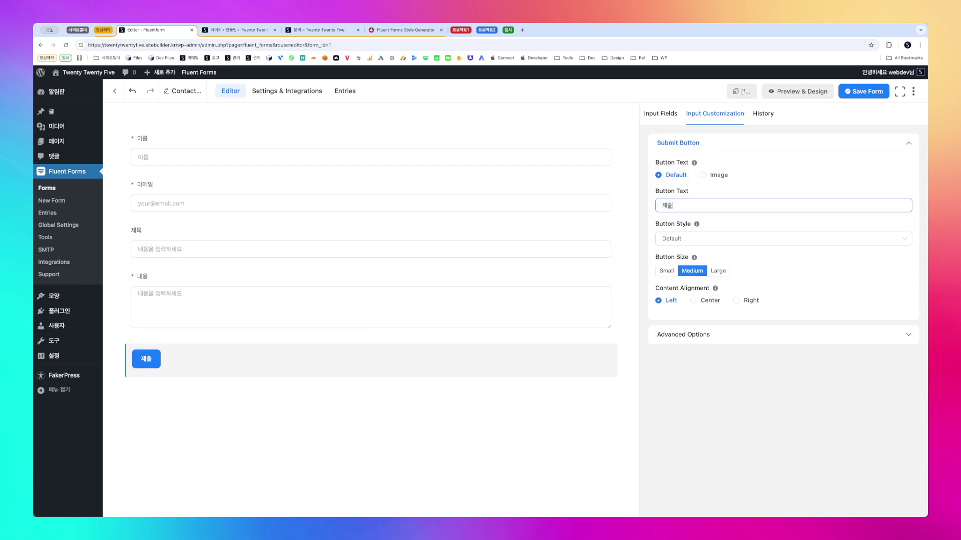
pyautogui.click(702, 240)
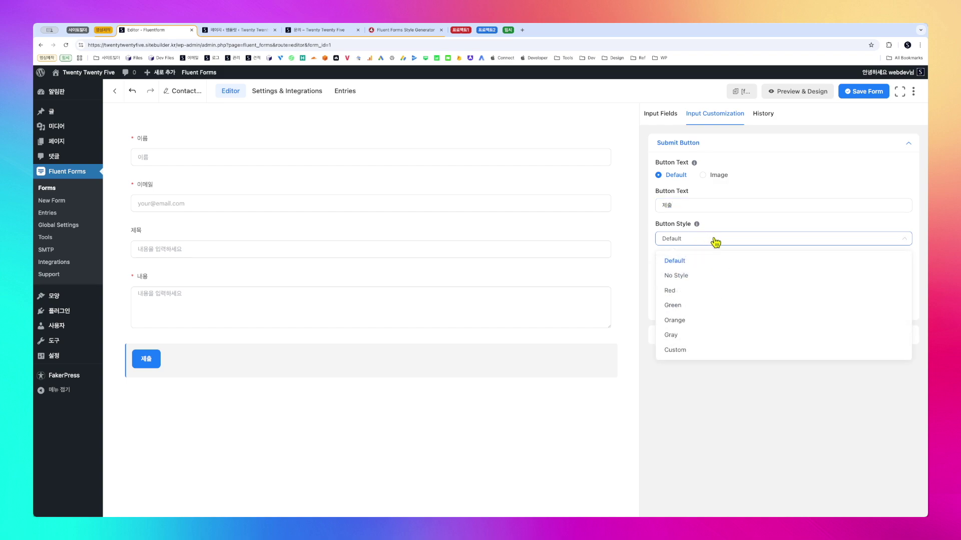
pyautogui.click(753, 398)
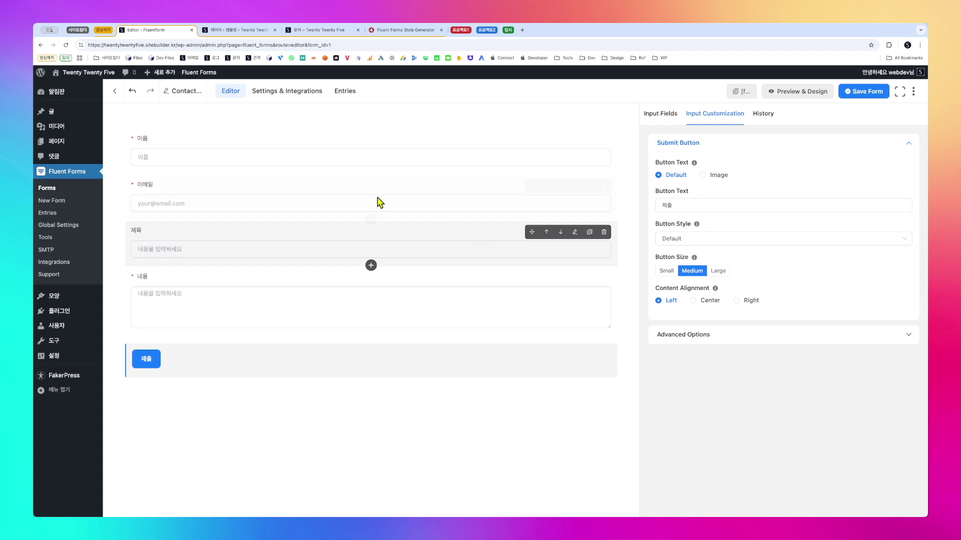
pyautogui.click(870, 96)
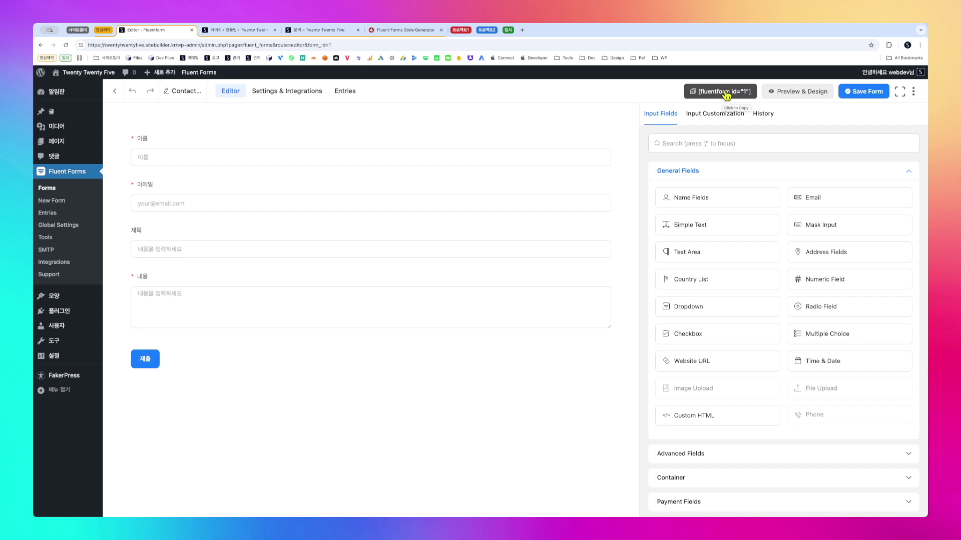
# Copy the contact form's shortcode and open the 문의 page for editing.
pyautogui.click(715, 95)
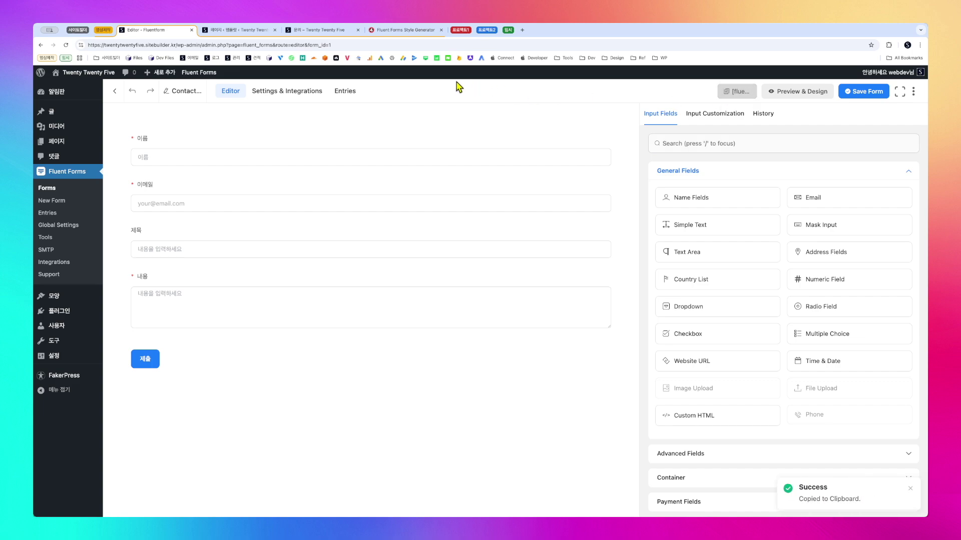
pyautogui.moveTo(76, 143)
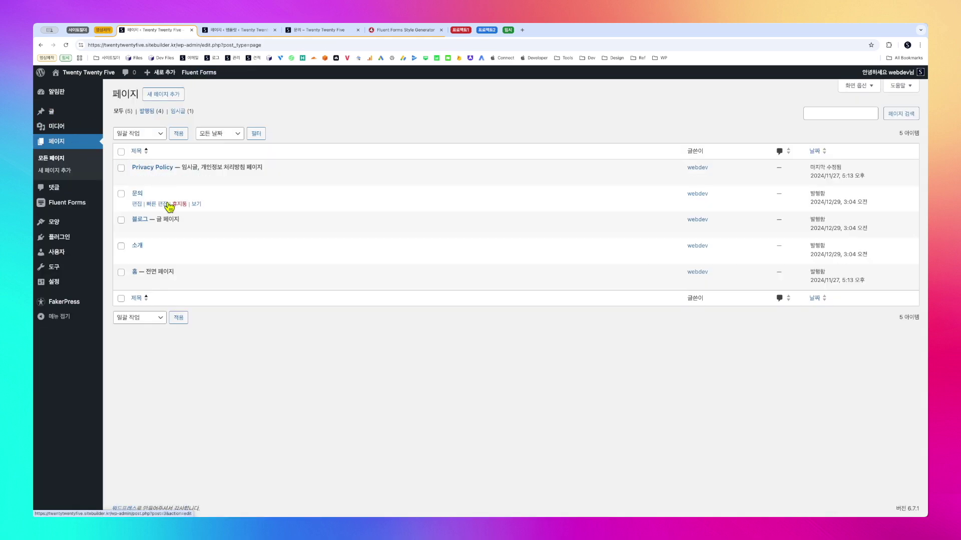
pyautogui.click(139, 195)
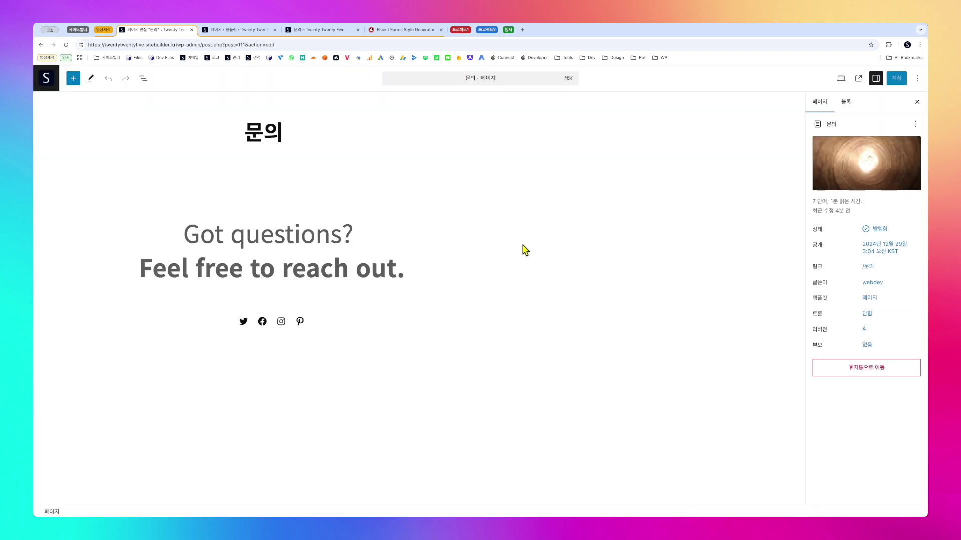
# Insert a Fluent Forms block into the 문의 page's empty second column and select Contact Form Demo as its form.
pyautogui.click(149, 79)
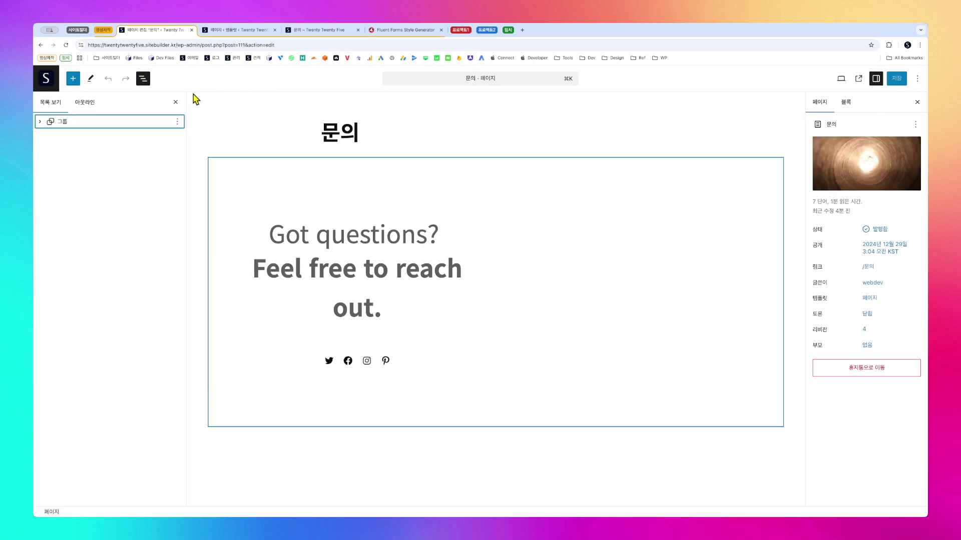
pyautogui.click(408, 270)
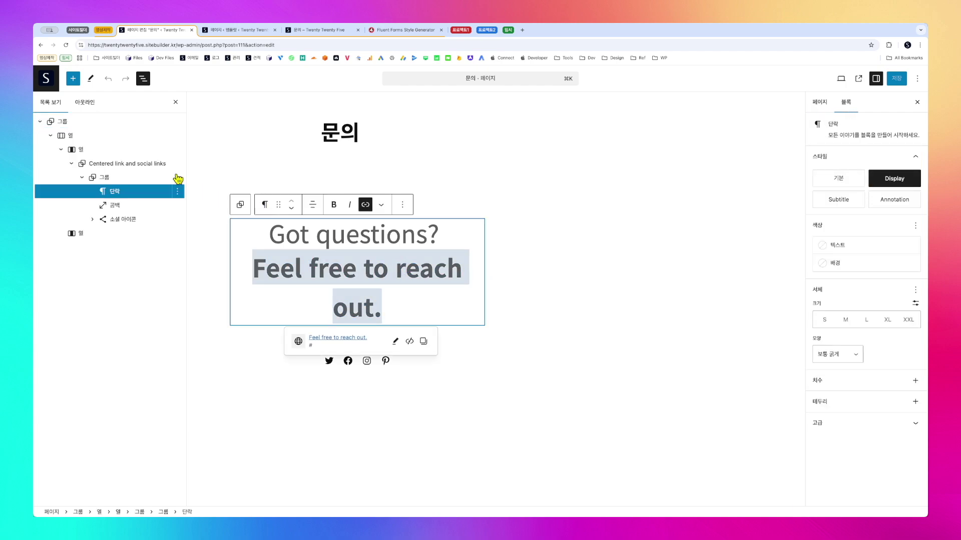
pyautogui.click(100, 235)
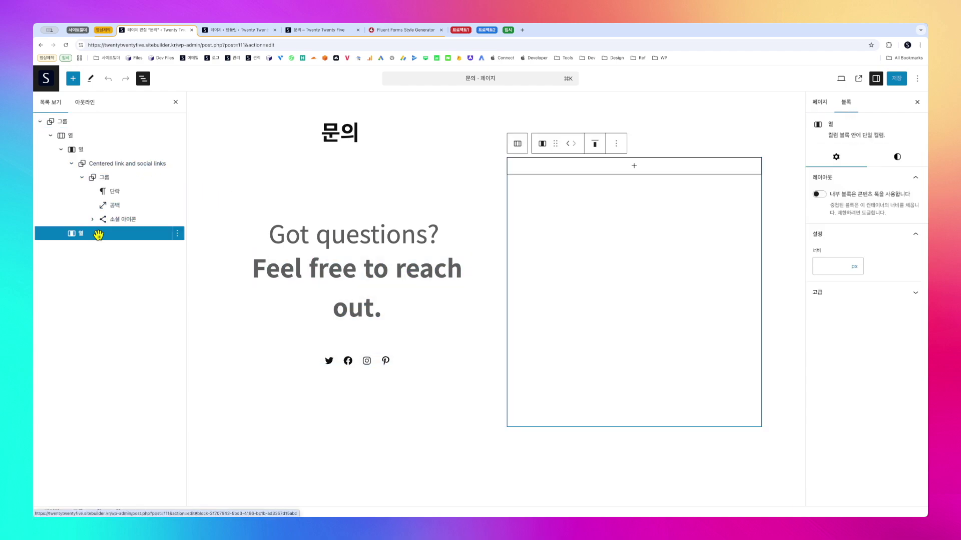
pyautogui.click(633, 169)
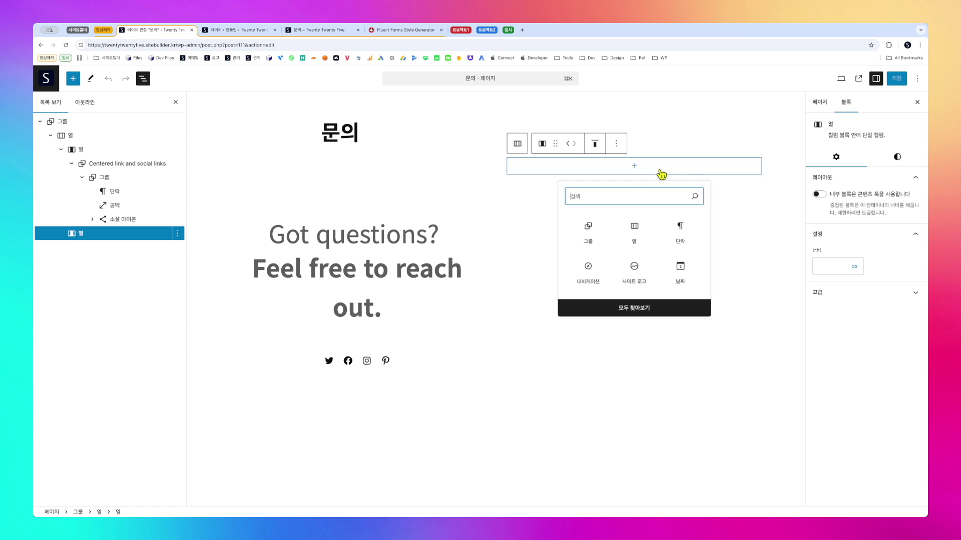
pyautogui.write('fluent')
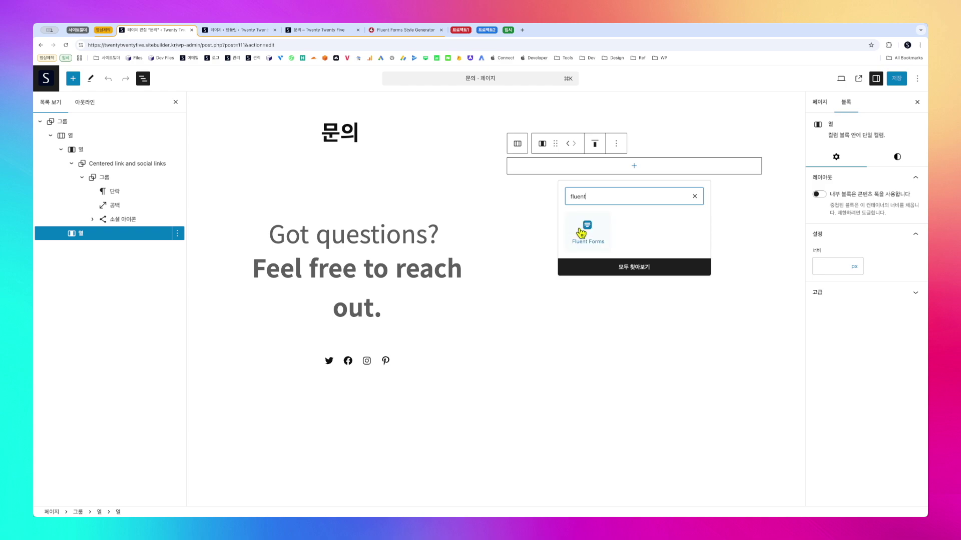
pyautogui.click(581, 233)
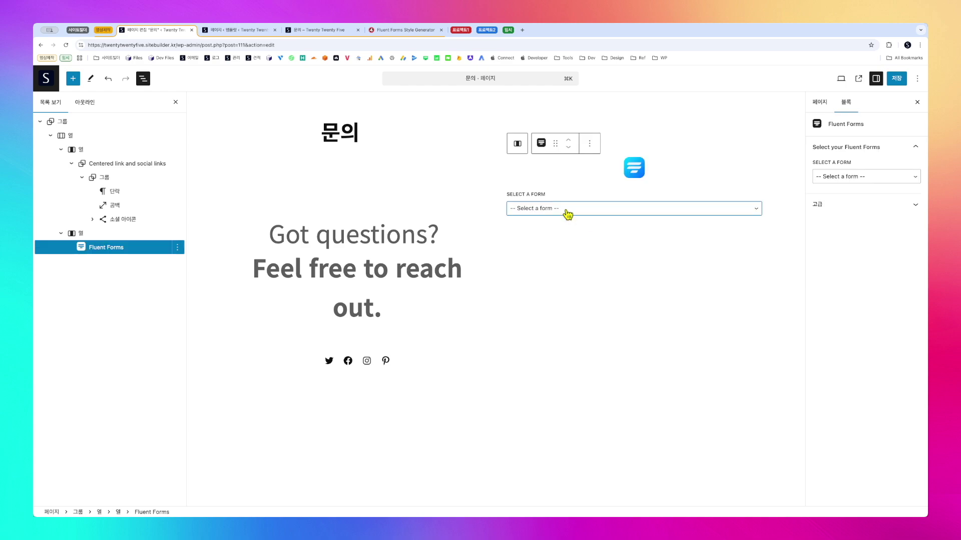
pyautogui.click(569, 210)
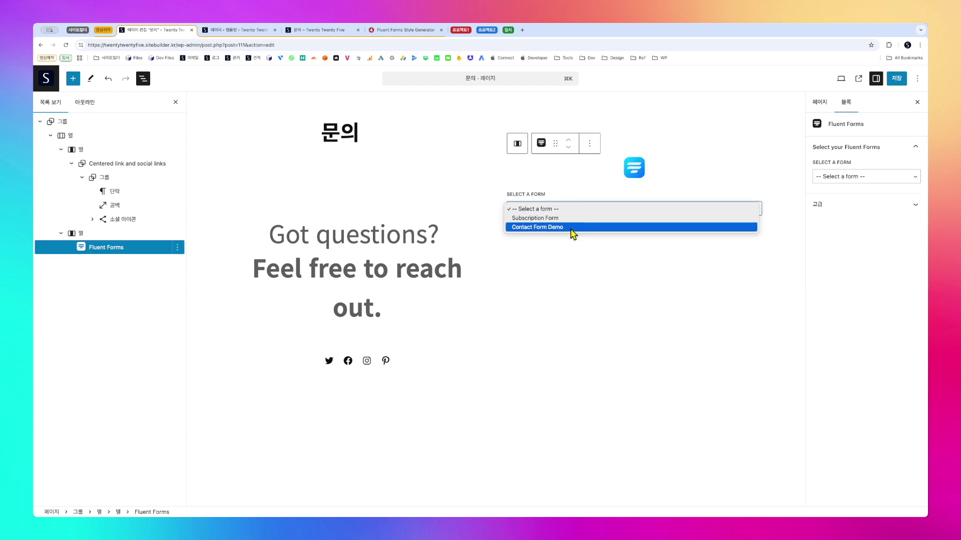
pyautogui.click(558, 230)
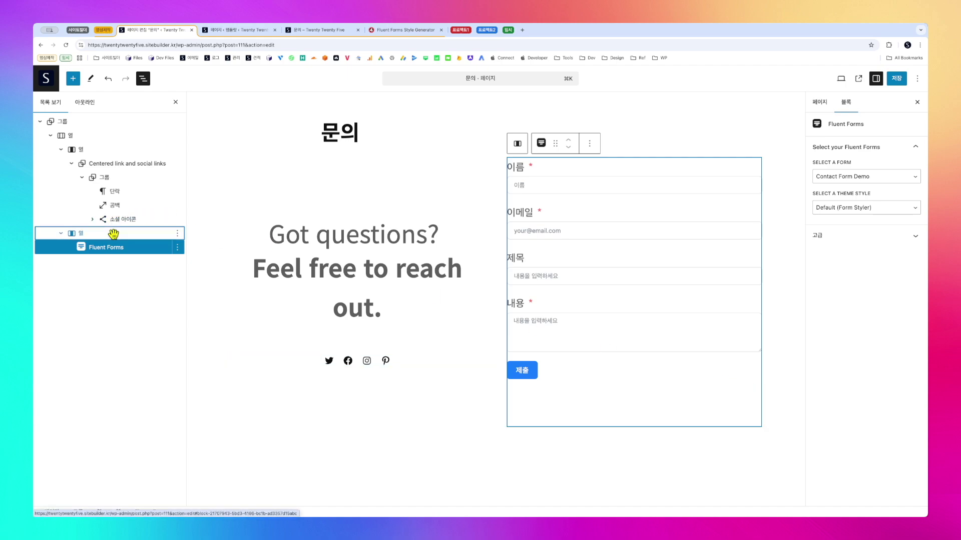
# Add a 쇼트코드 block below the form in the second column and paste [fluentform id="1"] into it.
pyautogui.click(75, 233)
pyautogui.click(756, 423)
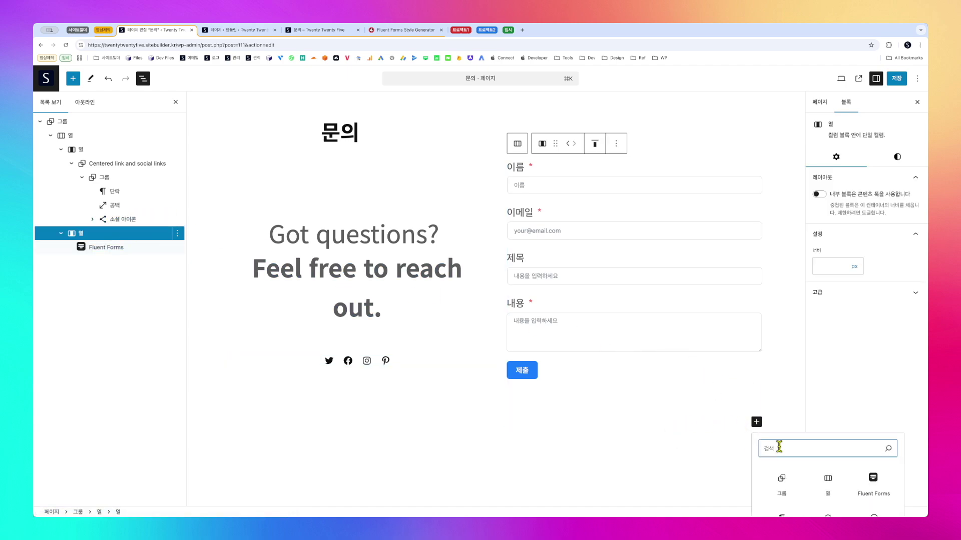
pyautogui.write('t')
pyautogui.press('BackSpace')
pyautogui.write('쇼ㅕ스')
pyautogui.press('BackSpace')
pyautogui.press('BackSpace')
pyautogui.write('트')
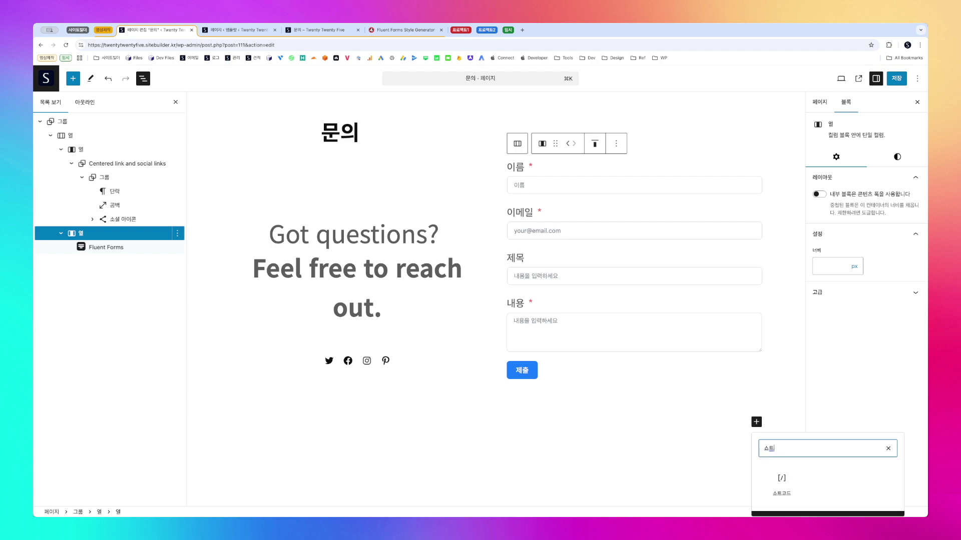
pyautogui.click(778, 481)
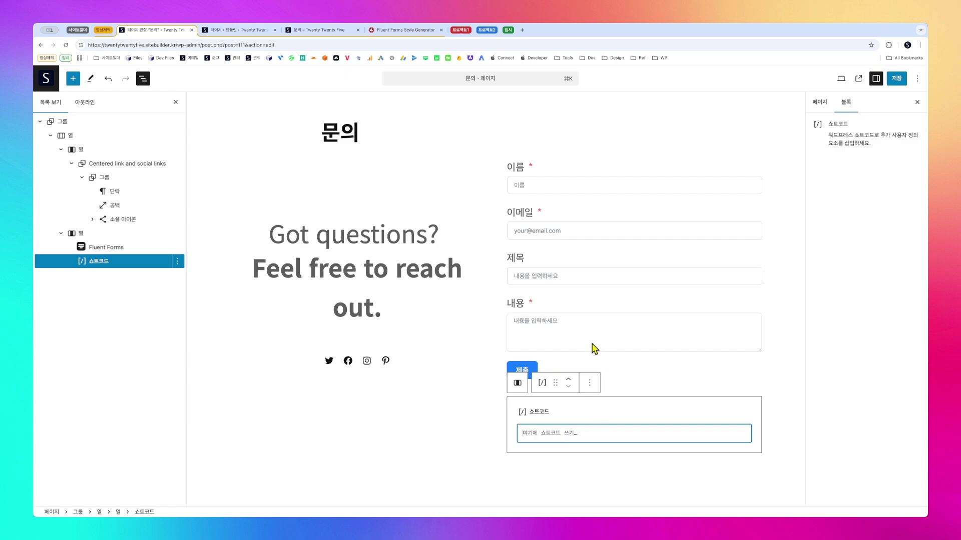
pyautogui.press('super+v')
# Compare the Fluent Forms block with the shortcode block below it, and delete the shortcode block.
pyautogui.click(655, 383)
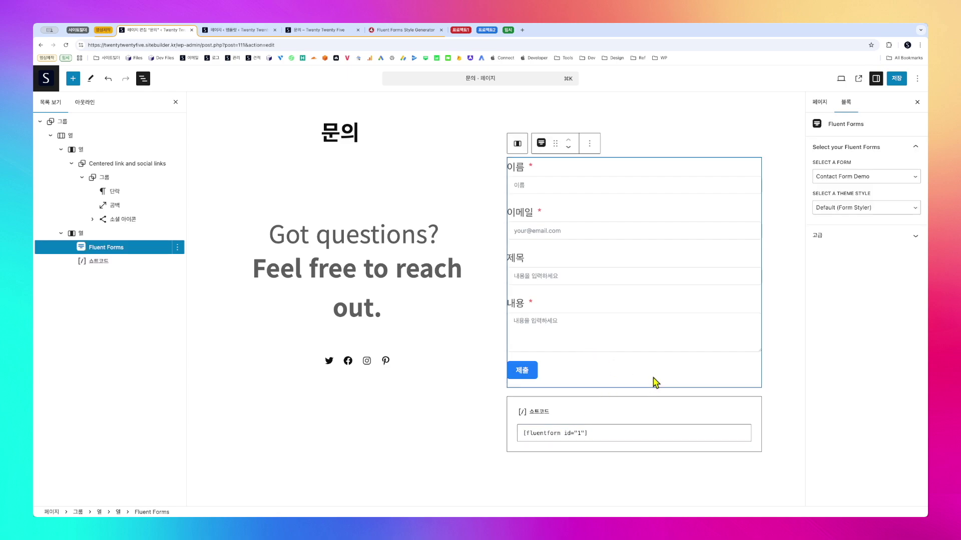
pyautogui.scroll(-2, 656, 383)
pyautogui.click(610, 354)
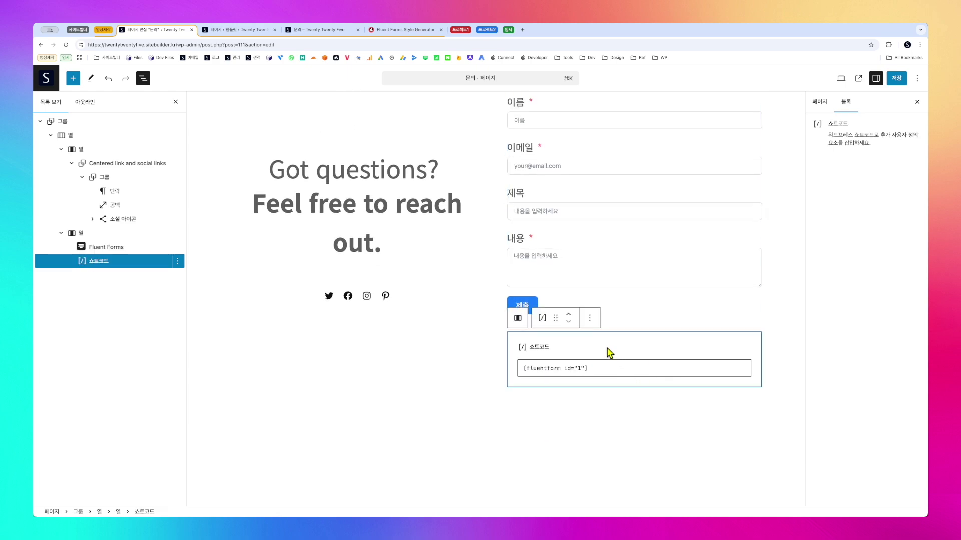
pyautogui.click(596, 232)
pyautogui.scroll(2, 560, 213)
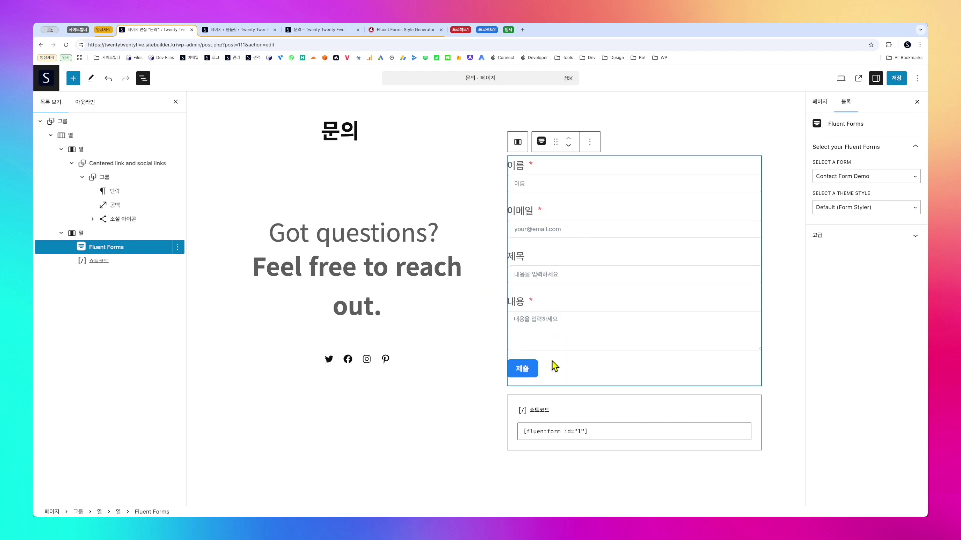
pyautogui.click(572, 407)
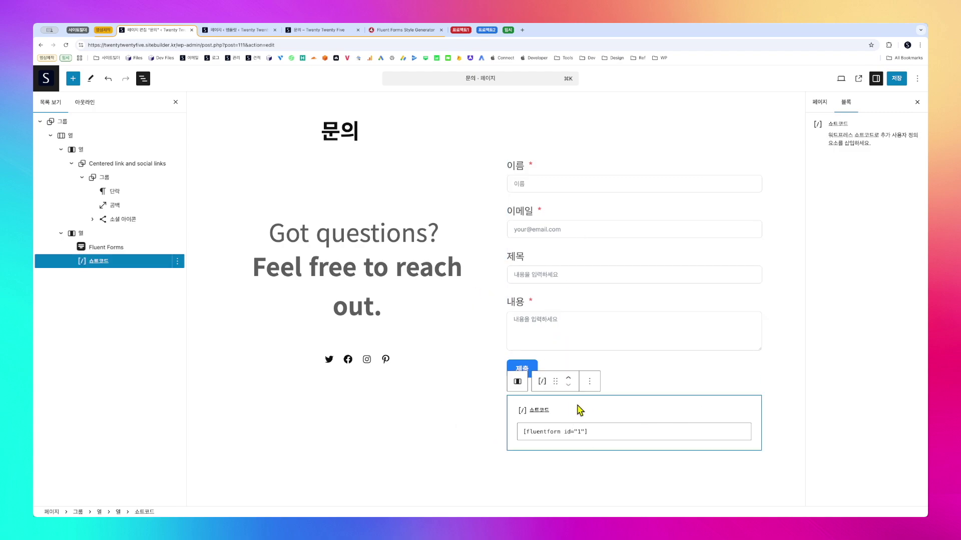
pyautogui.click(595, 383)
pyautogui.click(618, 356)
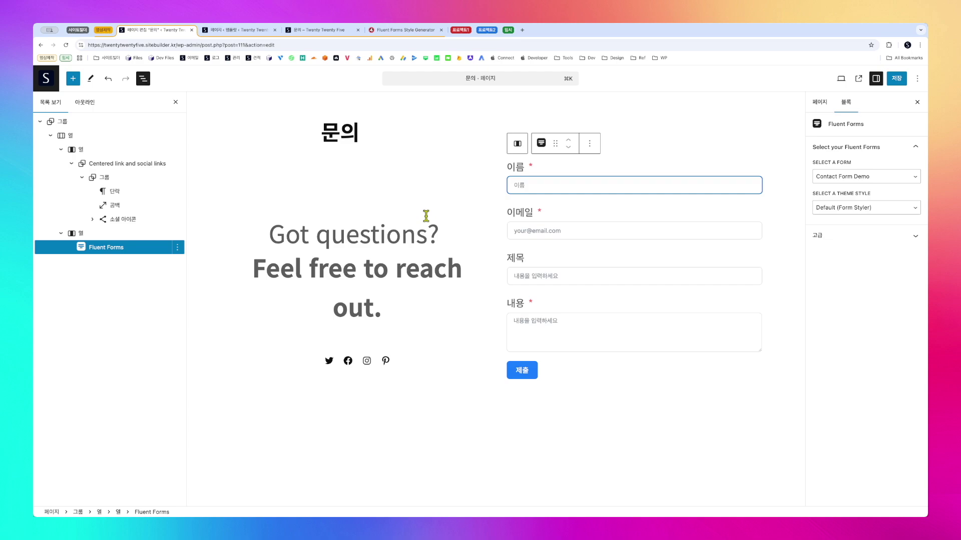
# Save the 문의 page and review the contact form, heading text and social icons on the live page.
pyautogui.click(885, 82)
pyautogui.click(889, 80)
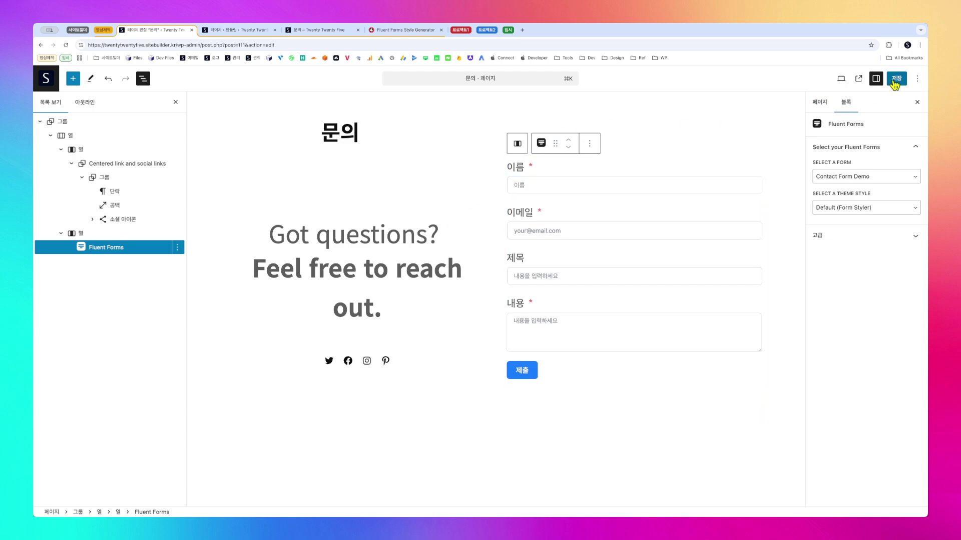
pyautogui.click(331, 31)
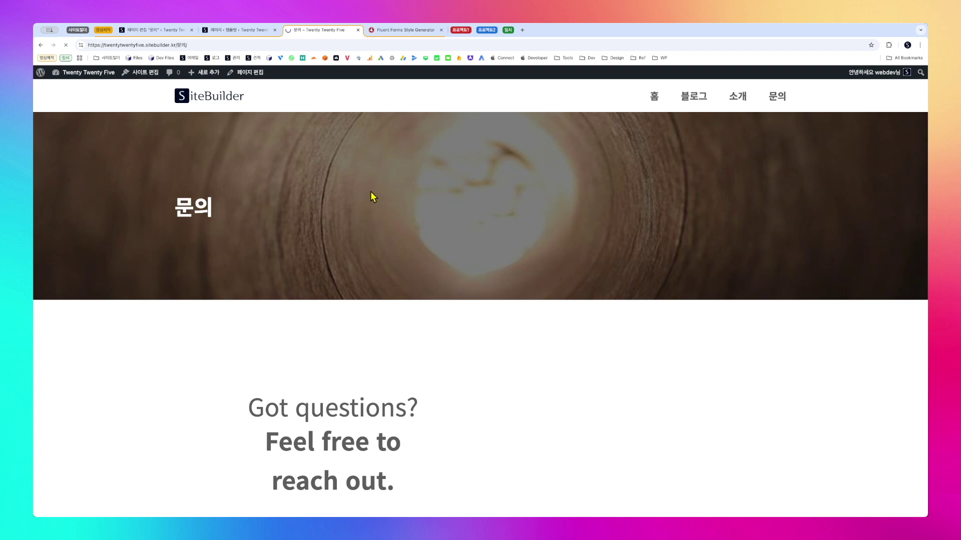
pyautogui.scroll(-4, 372, 195)
pyautogui.click(603, 167)
pyautogui.click(545, 314)
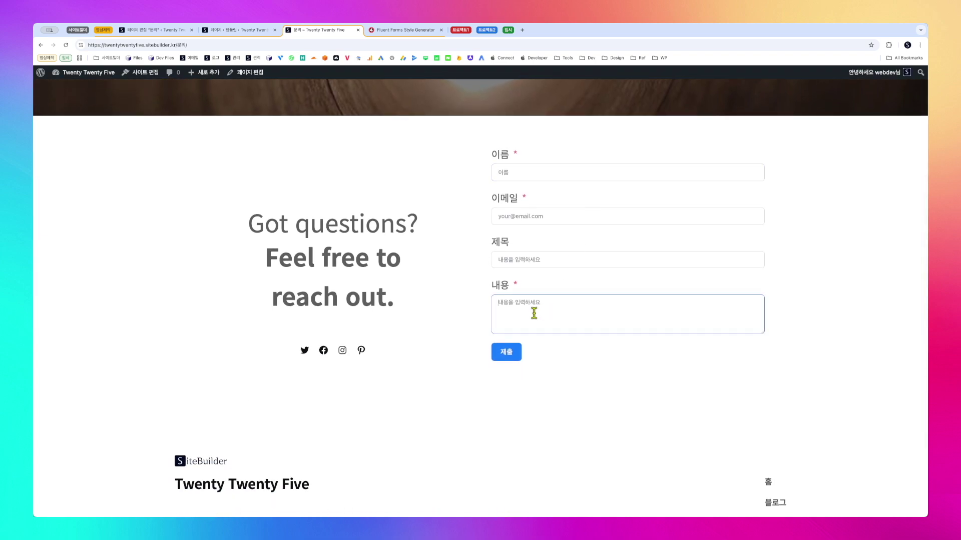
pyautogui.moveTo(250, 221); pyautogui.dragTo(395, 309)
pyautogui.click(377, 351)
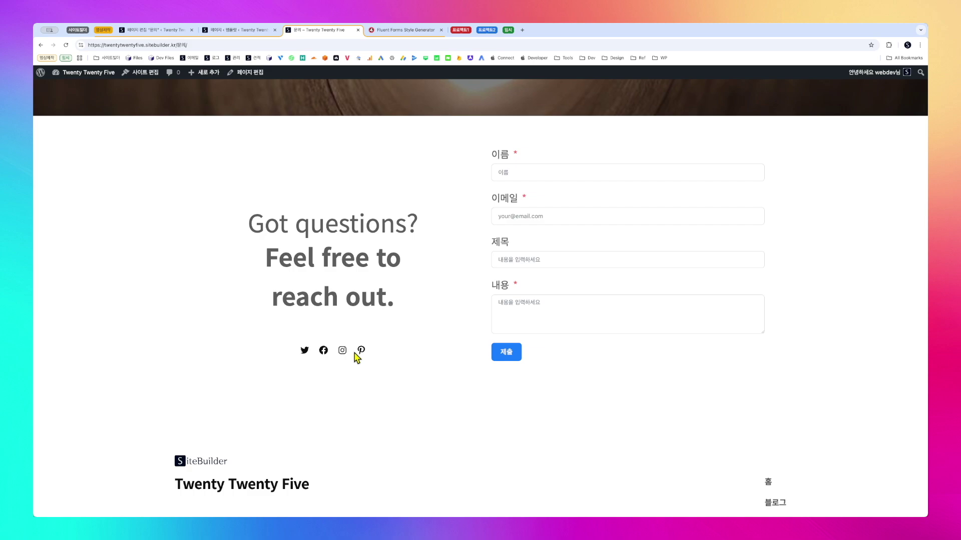
# Return to the page editor and examine the Twitter, Facebook, Instagram and Pinterest icons' link settings and the choices for adding another icon.
pyautogui.click(245, 31)
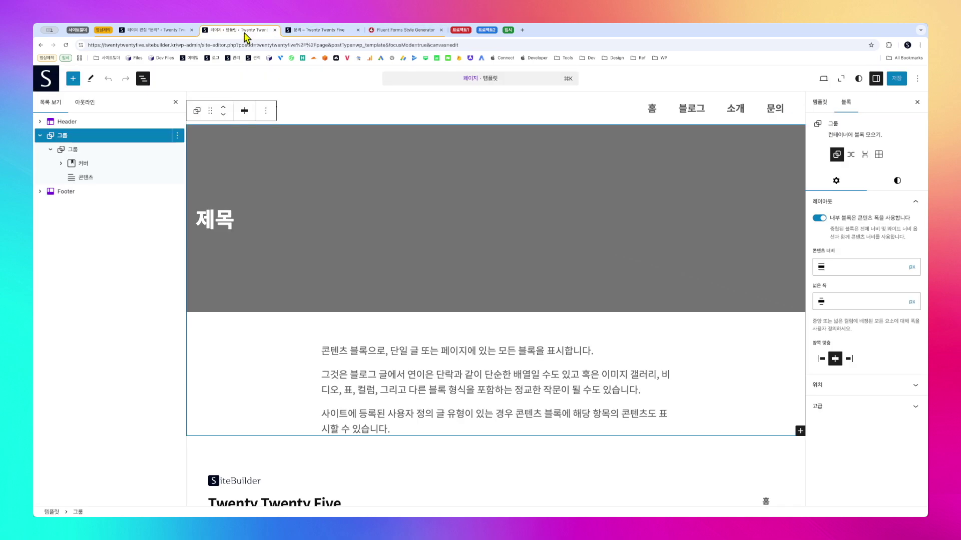
pyautogui.click(153, 31)
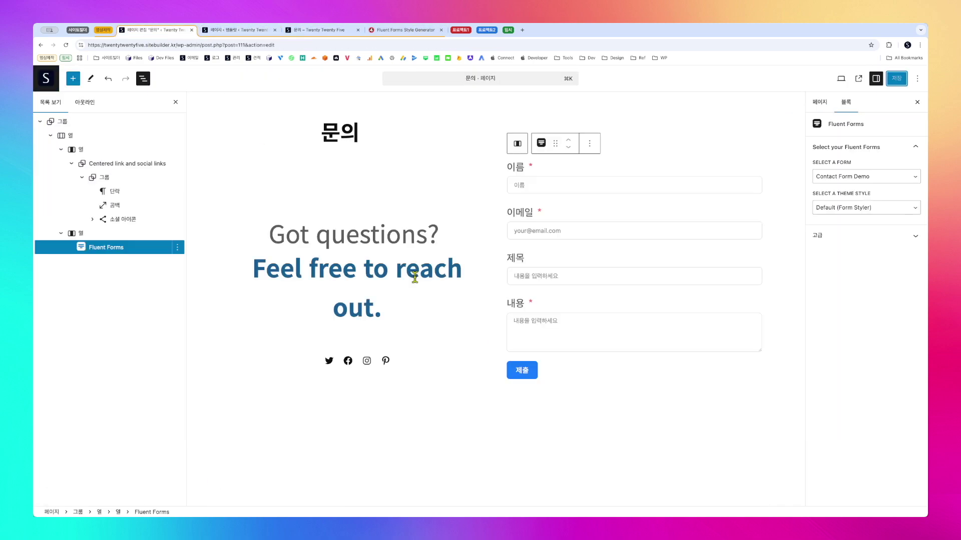
pyautogui.click(329, 362)
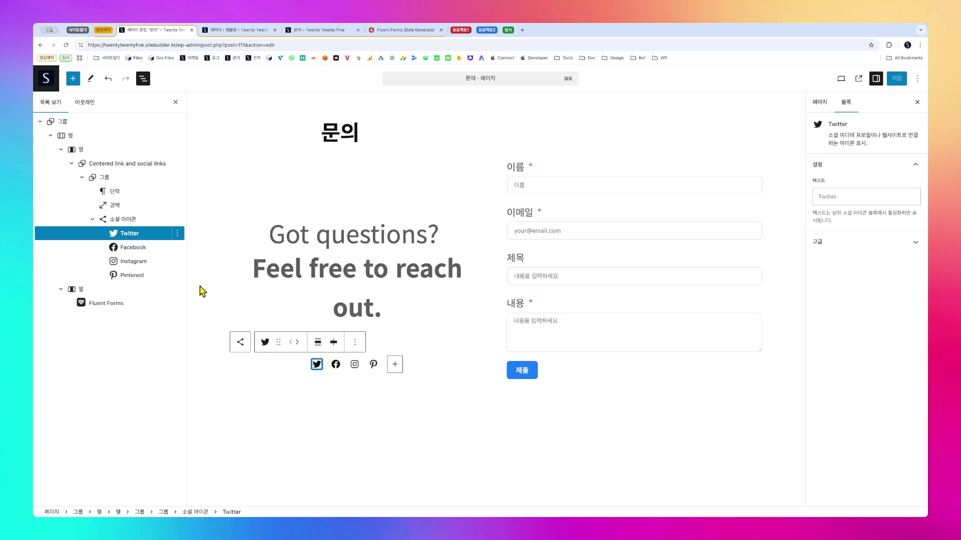
pyautogui.click(862, 196)
pyautogui.click(853, 246)
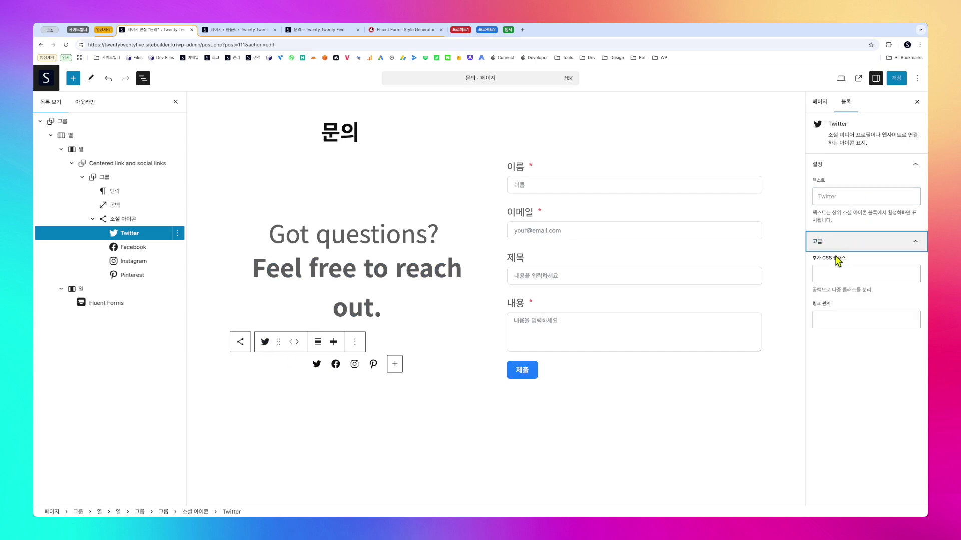
pyautogui.click(317, 366)
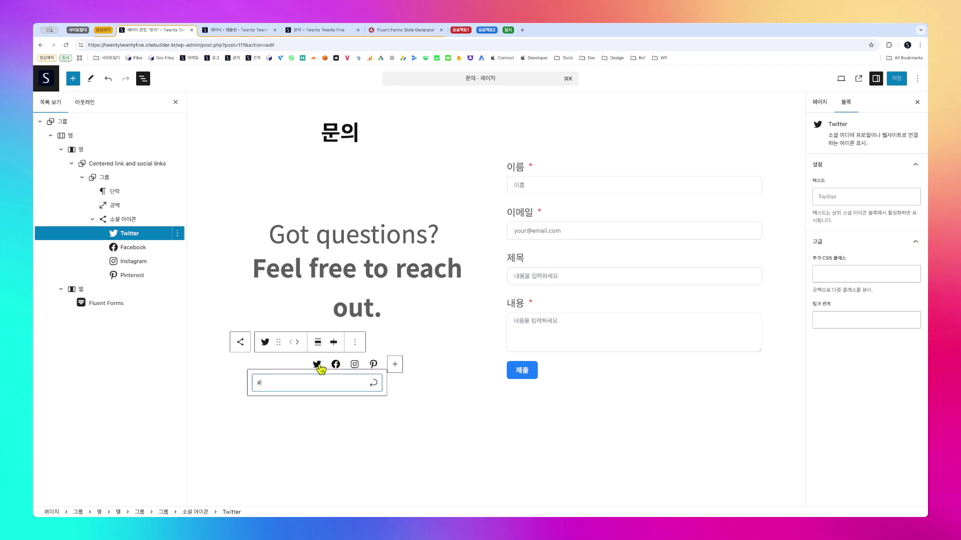
pyautogui.click(336, 365)
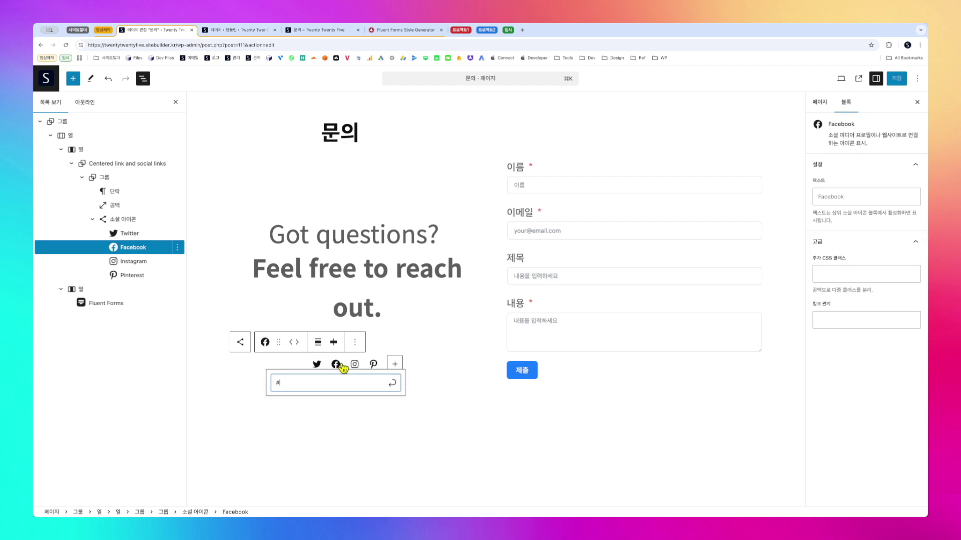
pyautogui.click(355, 365)
pyautogui.click(373, 366)
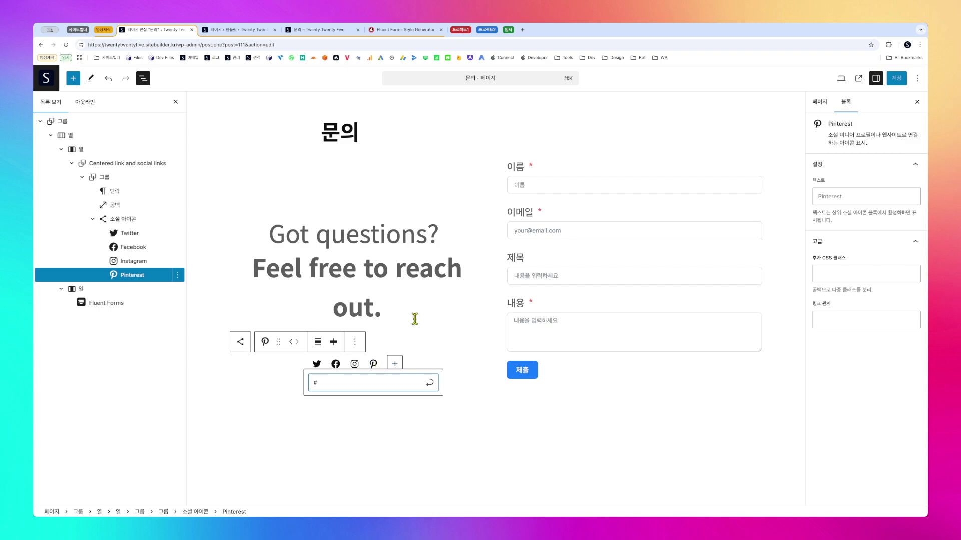
pyautogui.click(395, 365)
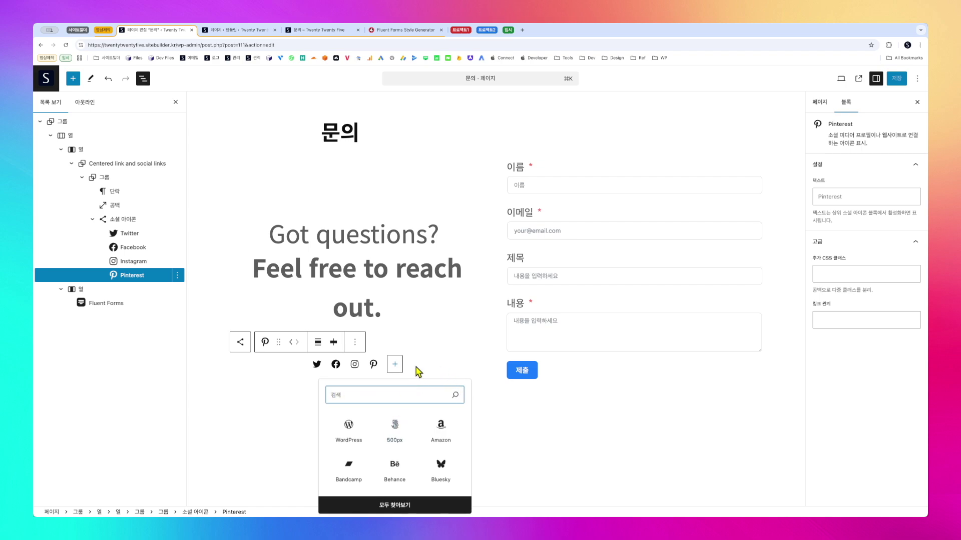
pyautogui.click(435, 368)
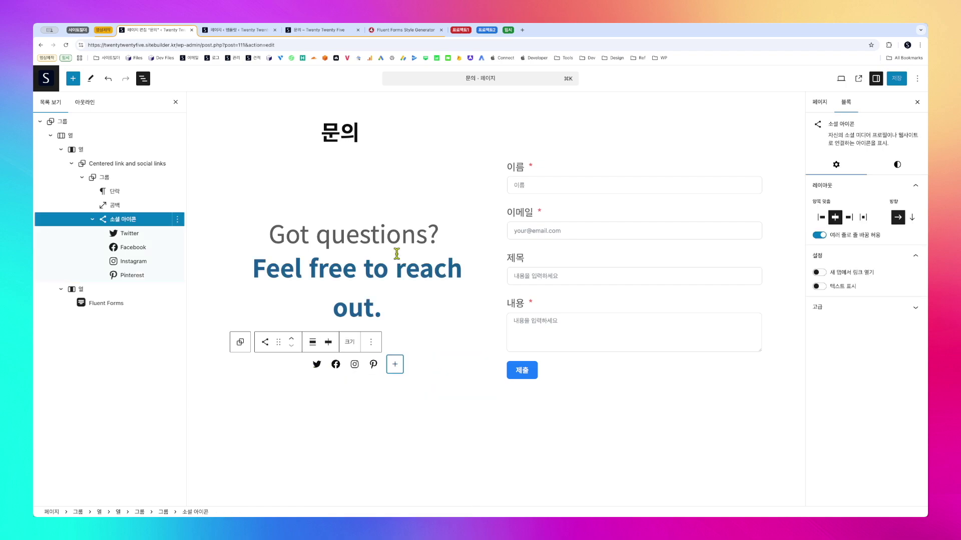
# Set the "Feel free to reach out." link in the heading text to open in a new tab and save the page.
pyautogui.click(394, 235)
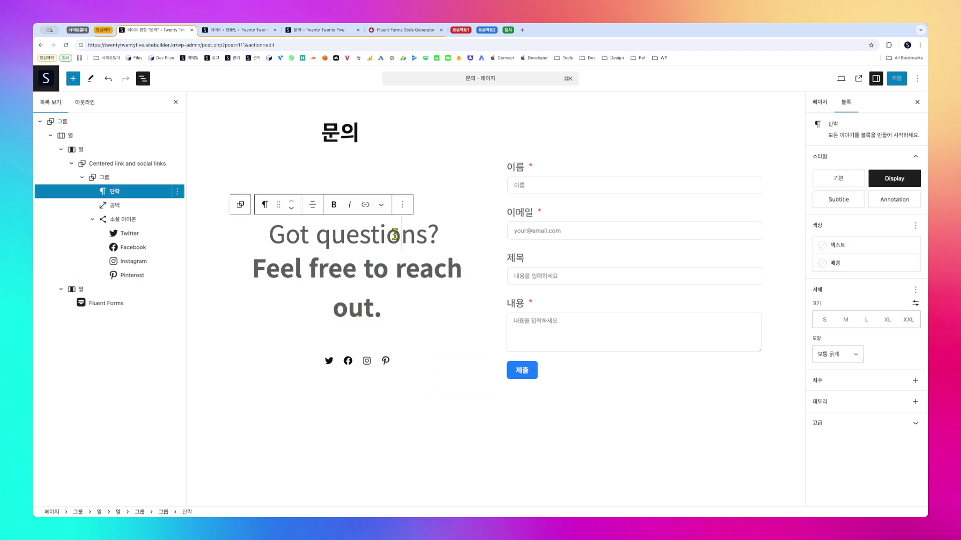
pyautogui.click(348, 268)
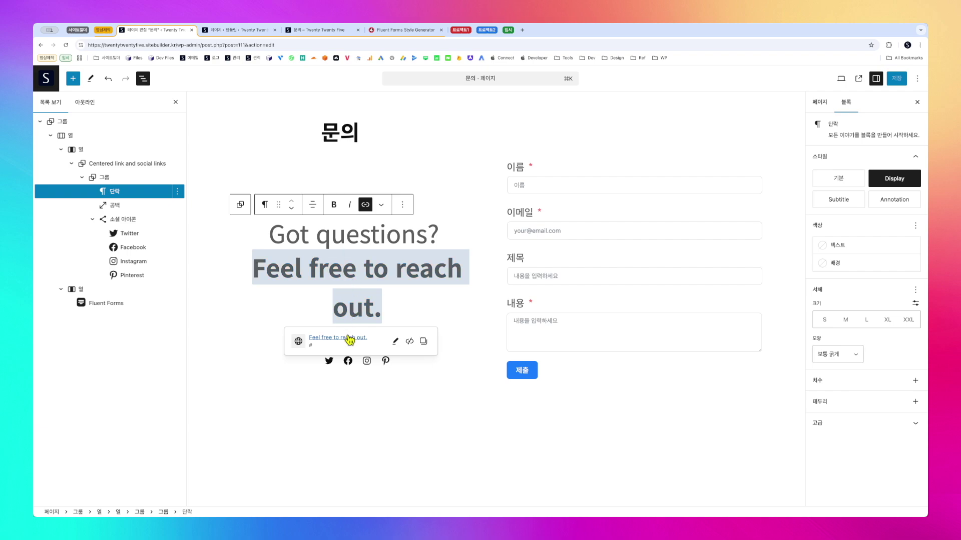
pyautogui.click(396, 342)
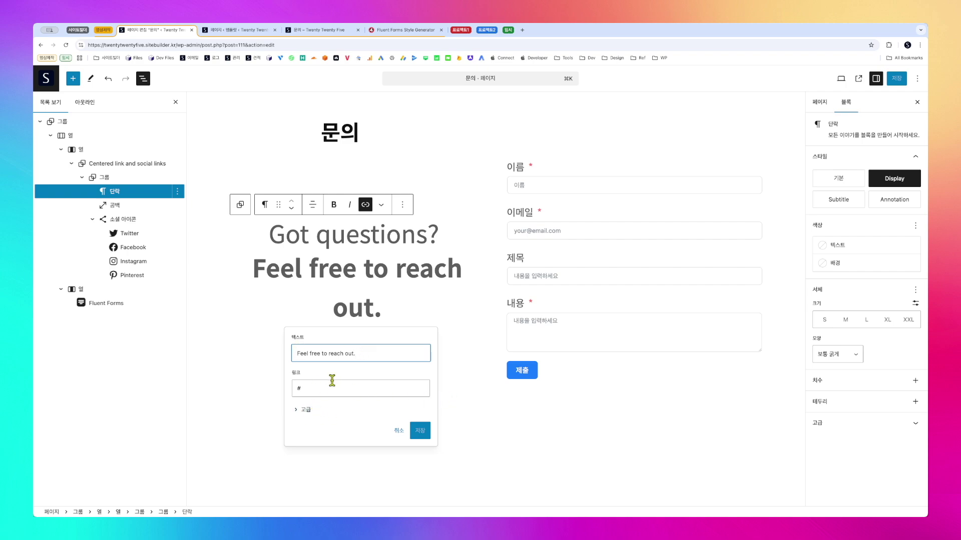
pyautogui.click(305, 410)
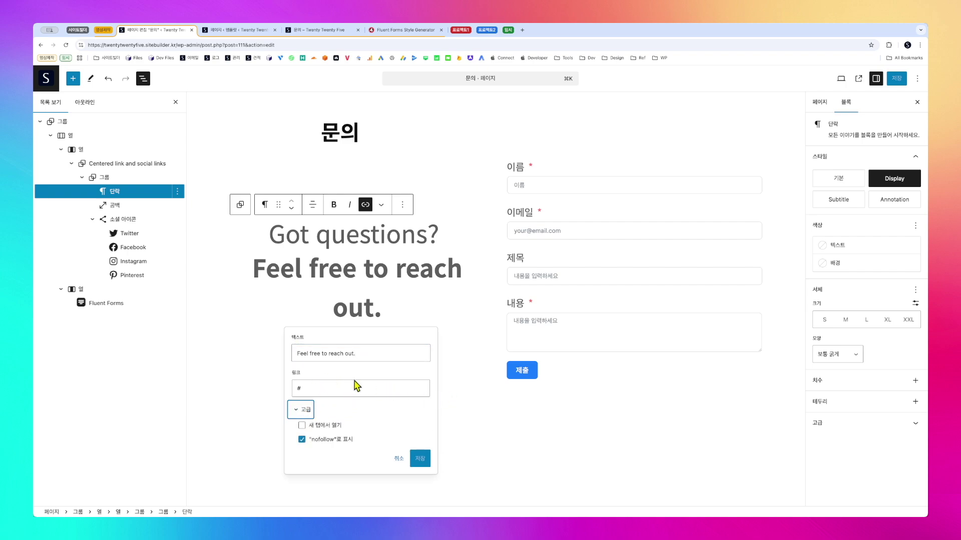
pyautogui.click(333, 426)
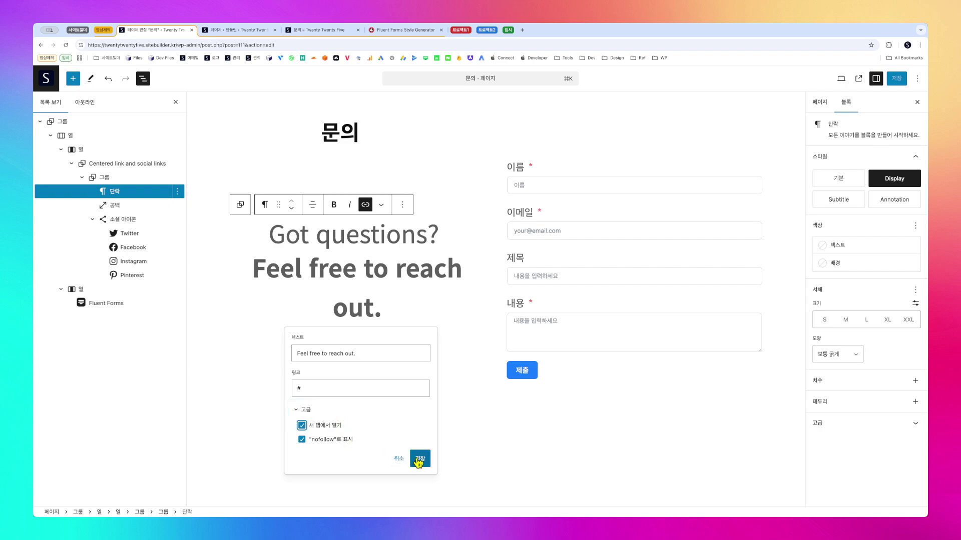
pyautogui.click(420, 459)
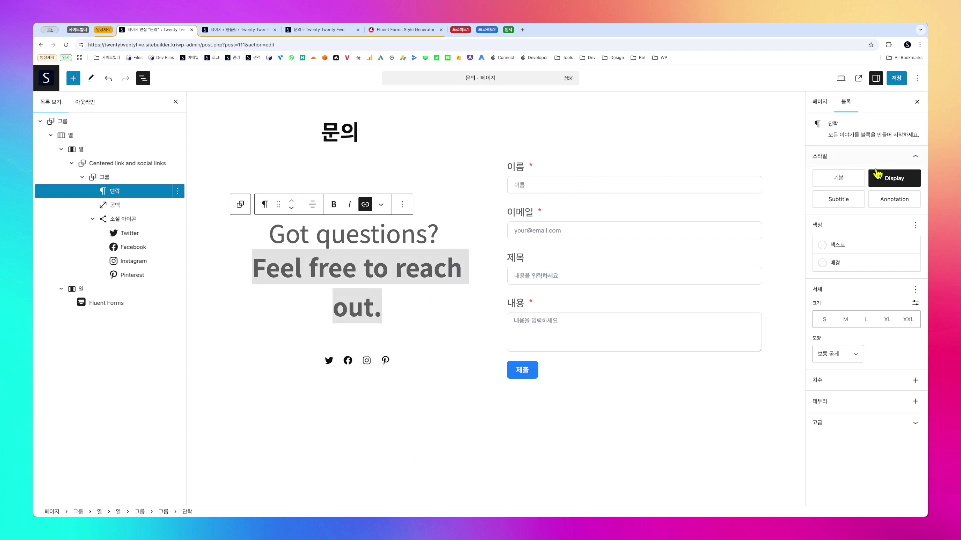
pyautogui.click(903, 81)
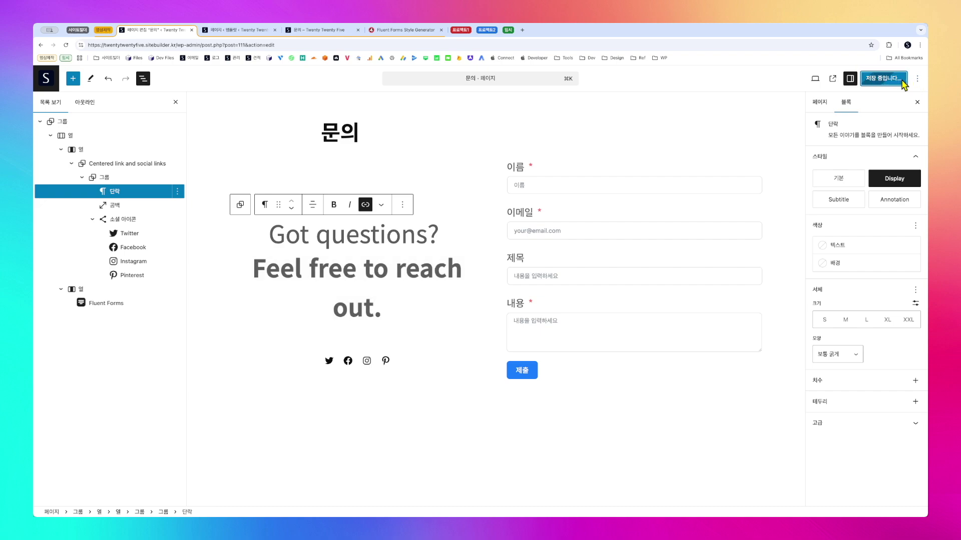
pyautogui.click(589, 201)
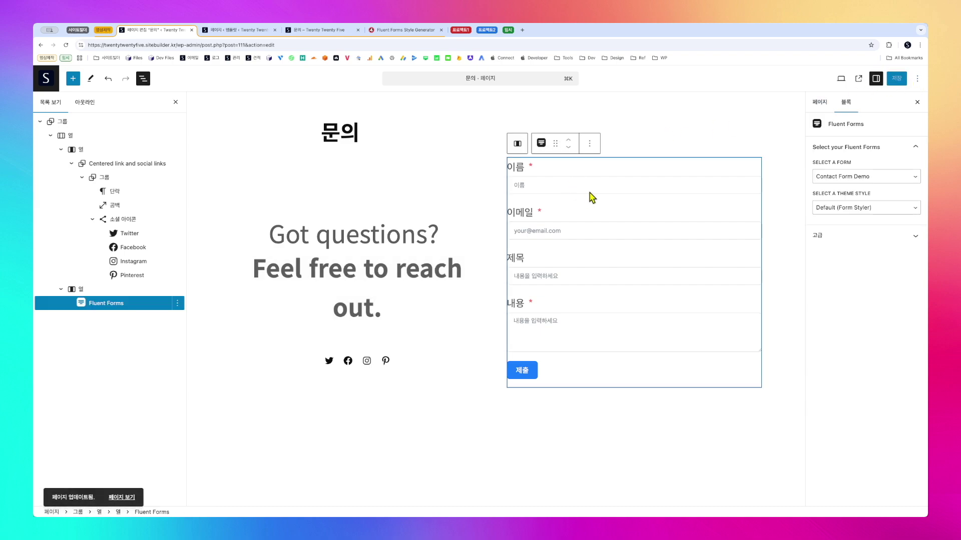
pyautogui.click(475, 174)
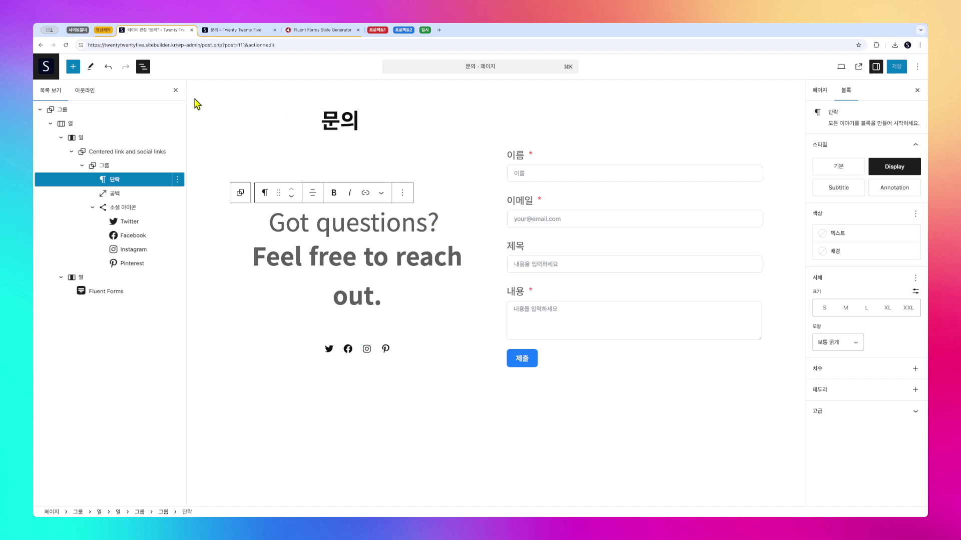
# Leave the page editor, search the plugin directory for "loco", and install and activate the 로코 번역 plugin.
pyautogui.click(45, 70)
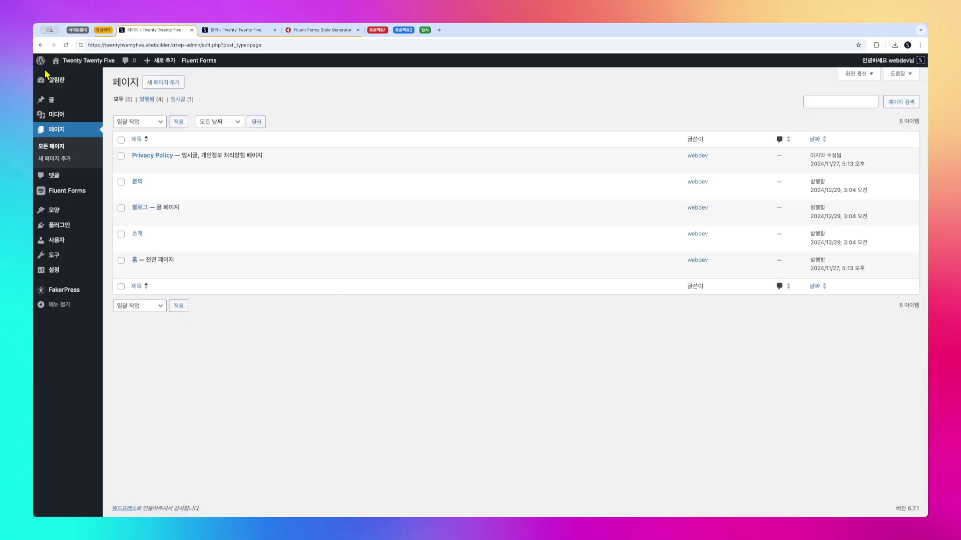
pyautogui.click(87, 231)
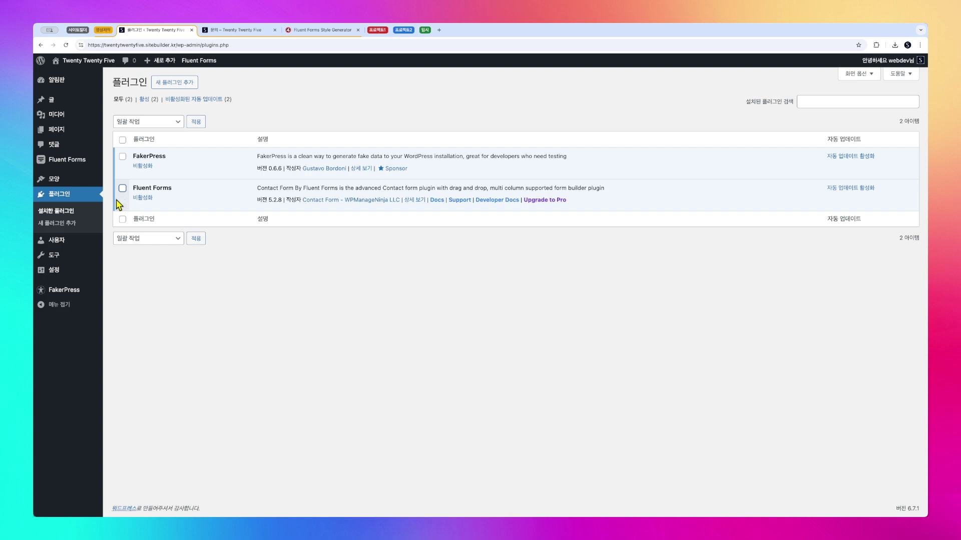
pyautogui.click(177, 86)
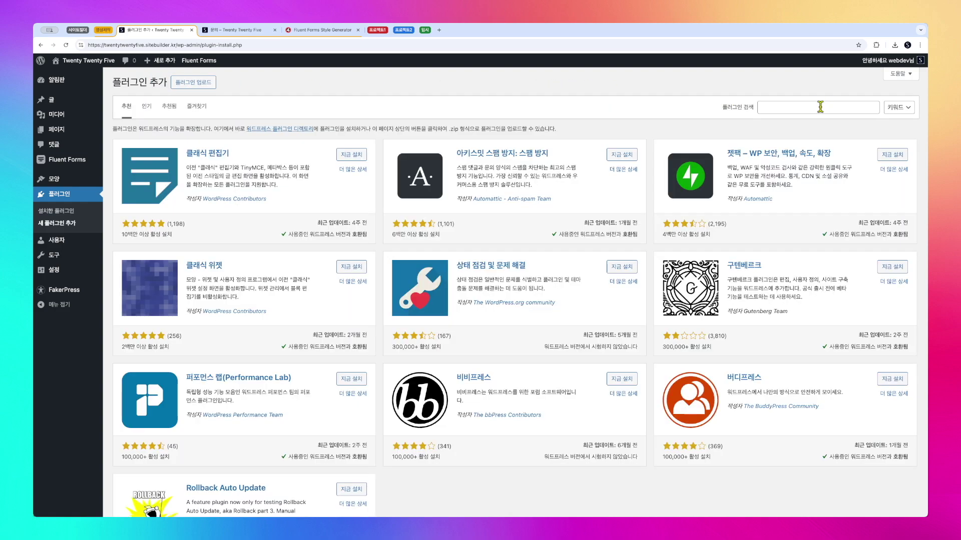
pyautogui.click(821, 107)
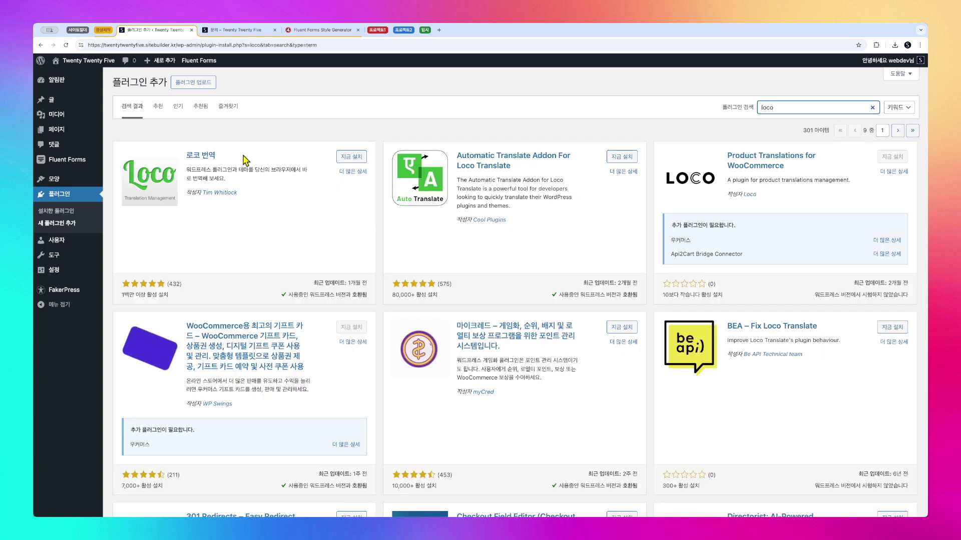
pyautogui.click(353, 157)
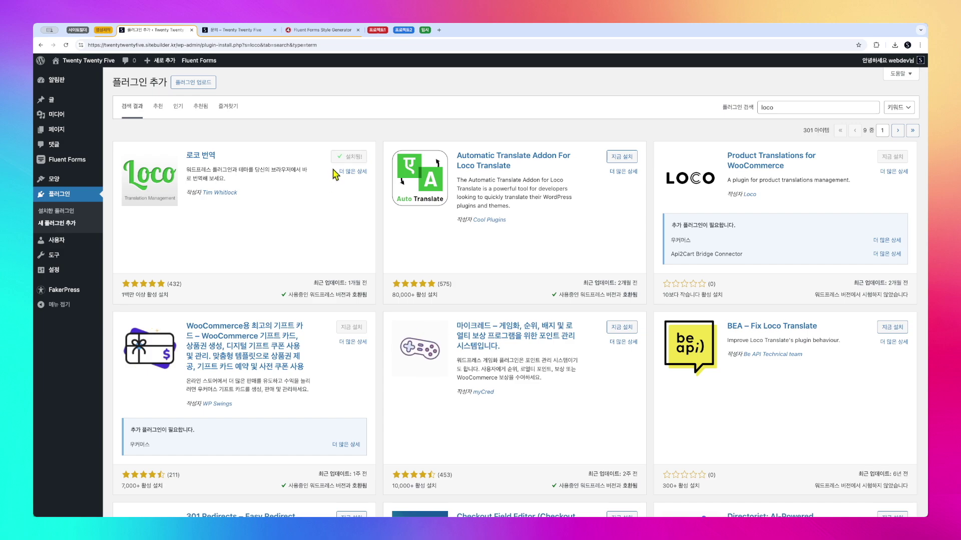
pyautogui.click(353, 159)
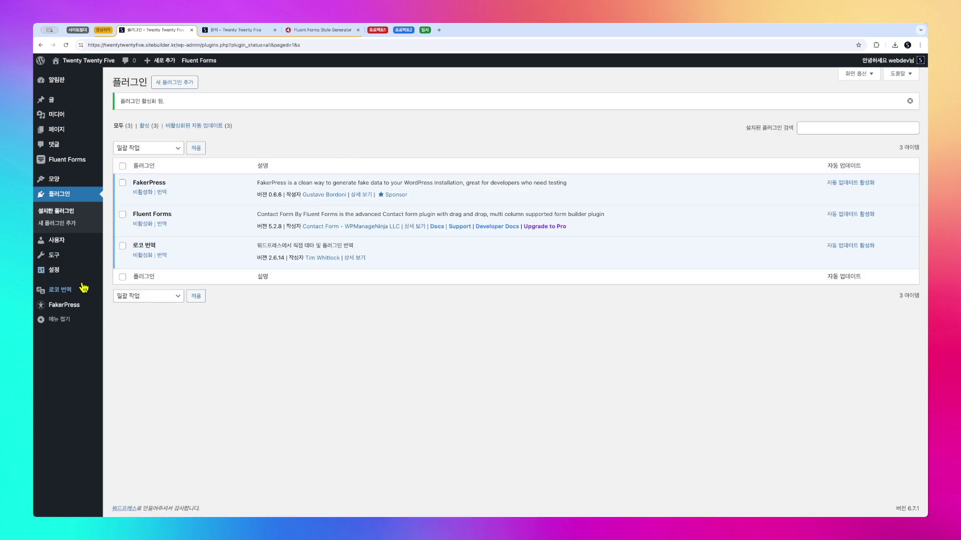
# Upload fluentform-ko_KR.po as a Fluent Forms translation in 로코 번역, using the custom location languages/loco/plugins.
pyautogui.moveTo(68, 295)
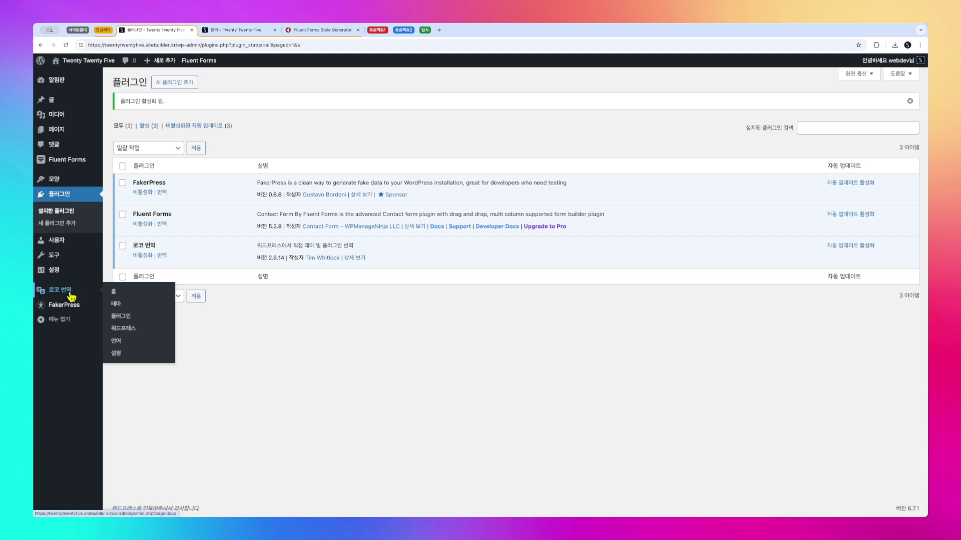
pyautogui.click(68, 296)
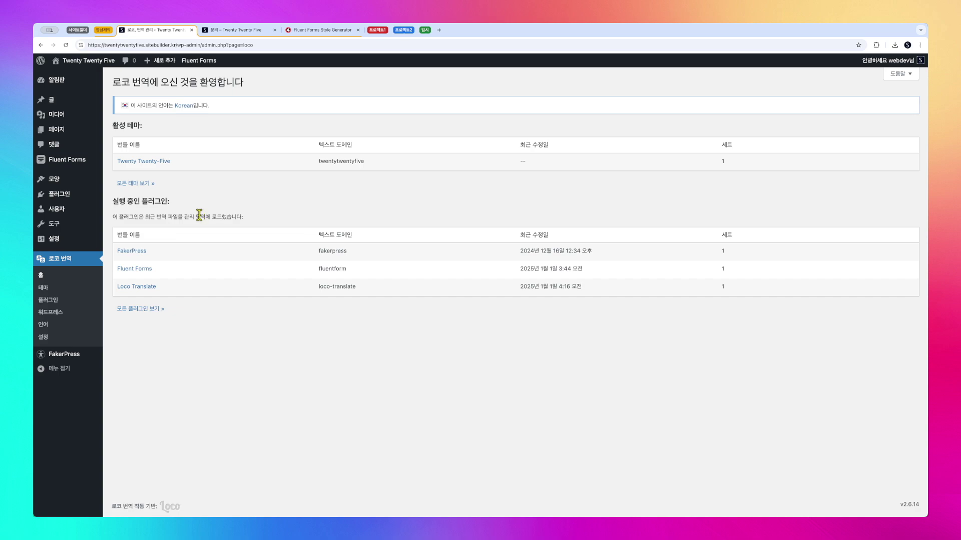
pyautogui.click(139, 270)
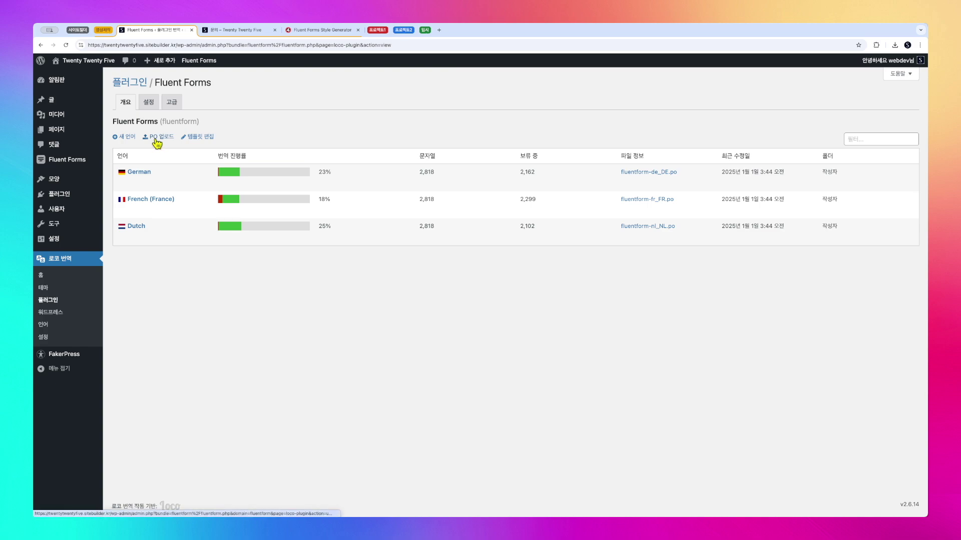
pyautogui.click(157, 143)
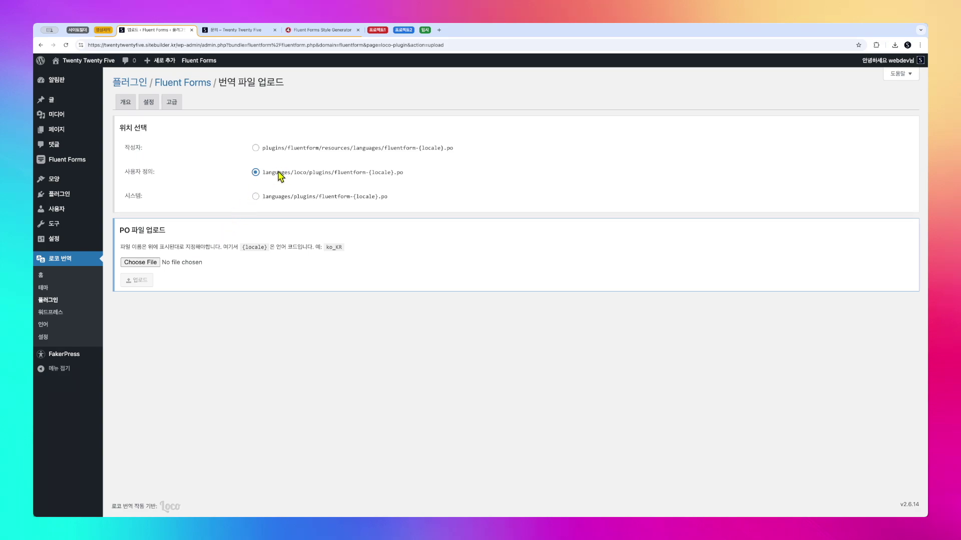
pyautogui.click(140, 262)
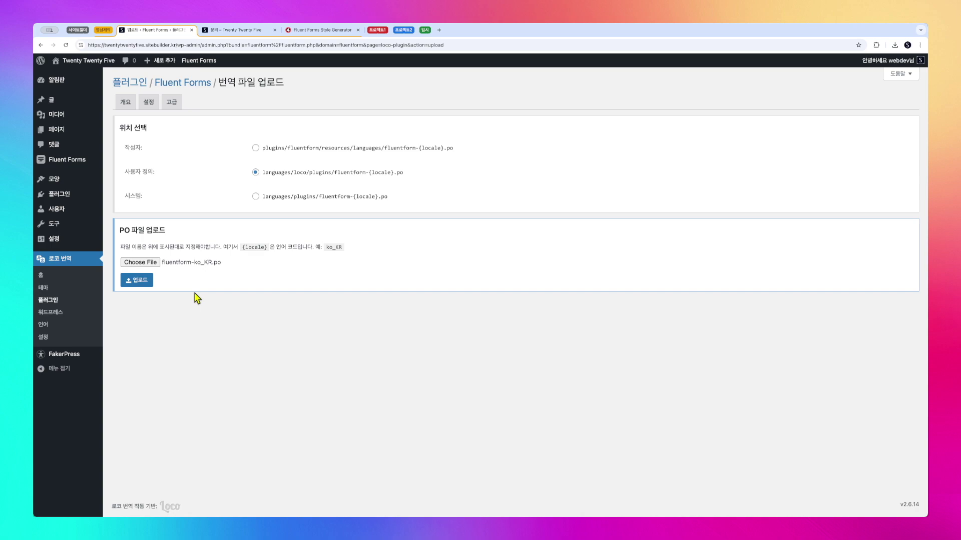
pyautogui.click(144, 283)
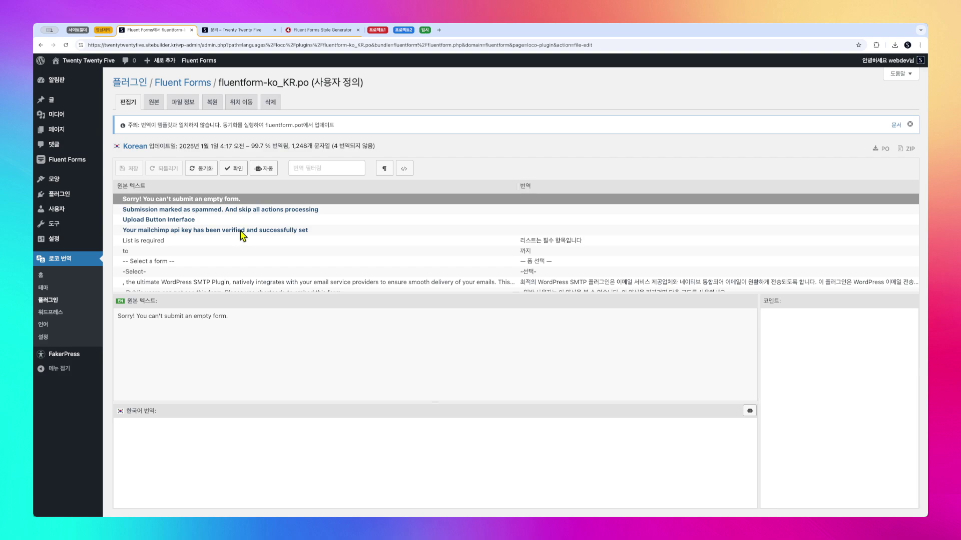
# Check the Korean translation in the string list, the plugins list and the Contact Form Demo's name field settings, and return to the dashboard.
pyautogui.scroll(-1, 253, 215)
pyautogui.scroll(1, 254, 215)
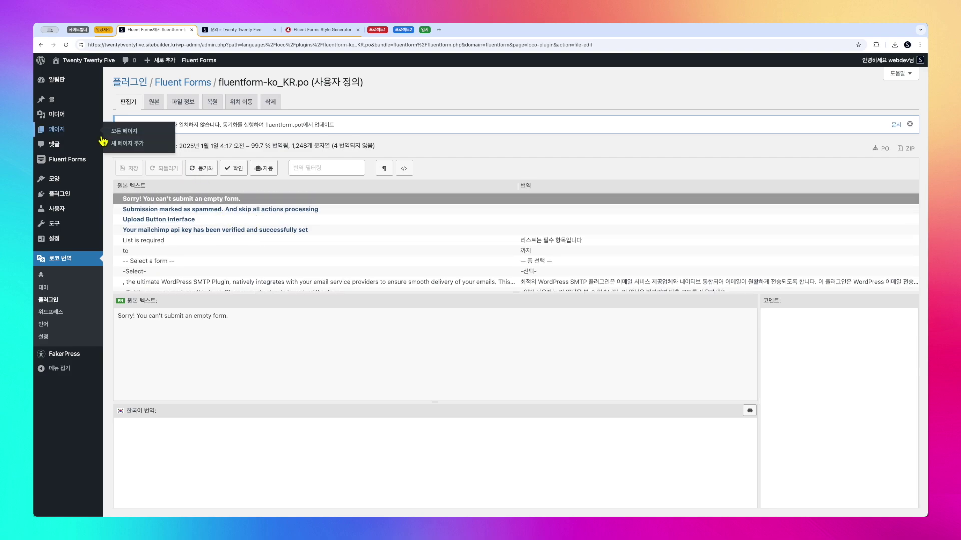
pyautogui.click(81, 197)
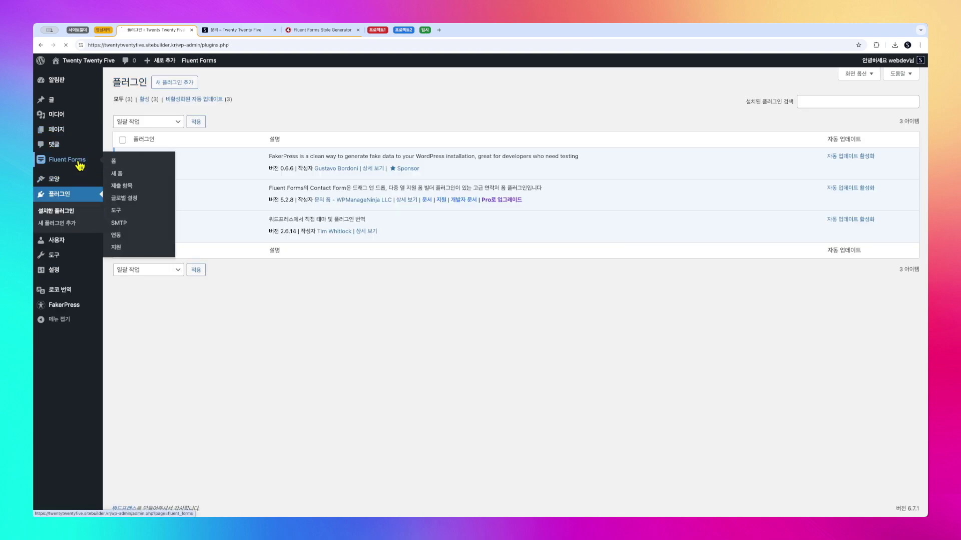
pyautogui.click(80, 166)
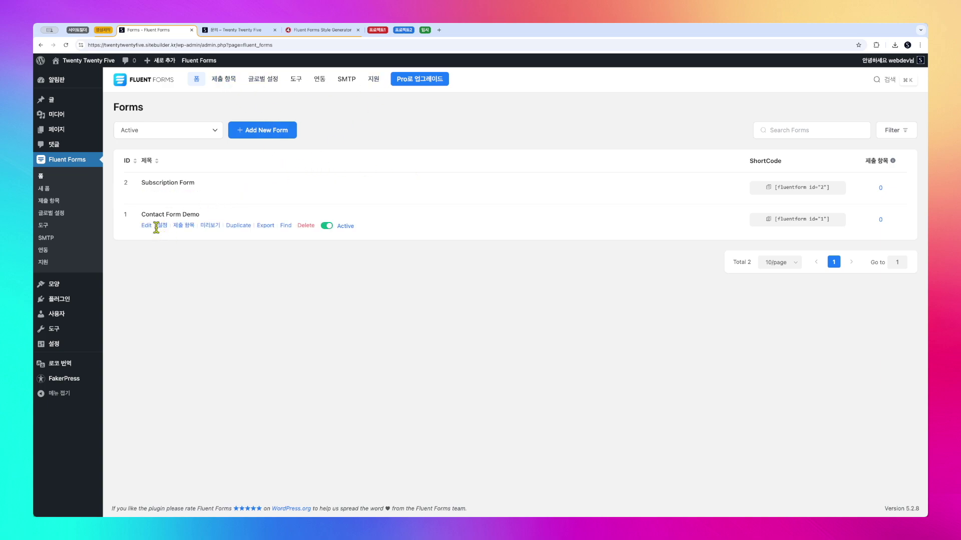
pyautogui.click(147, 226)
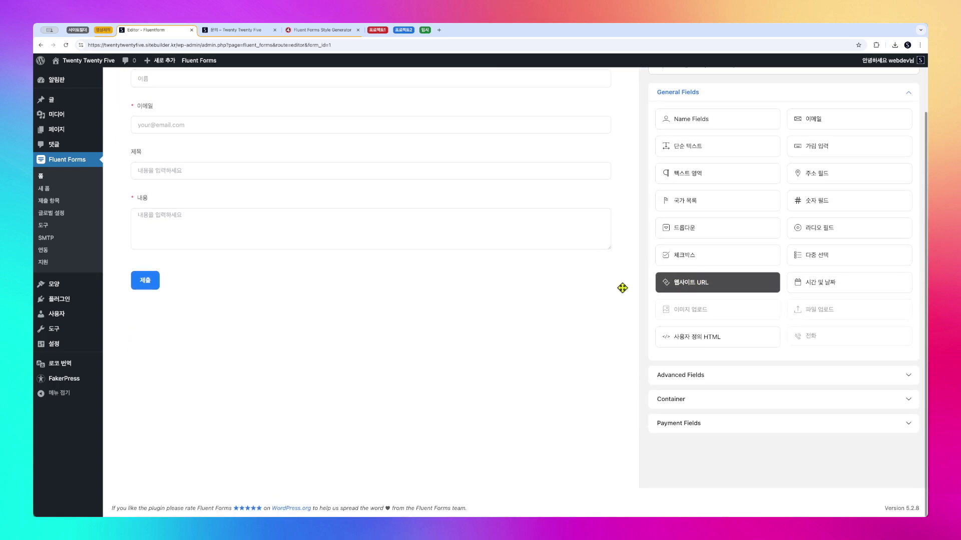
pyautogui.click(254, 133)
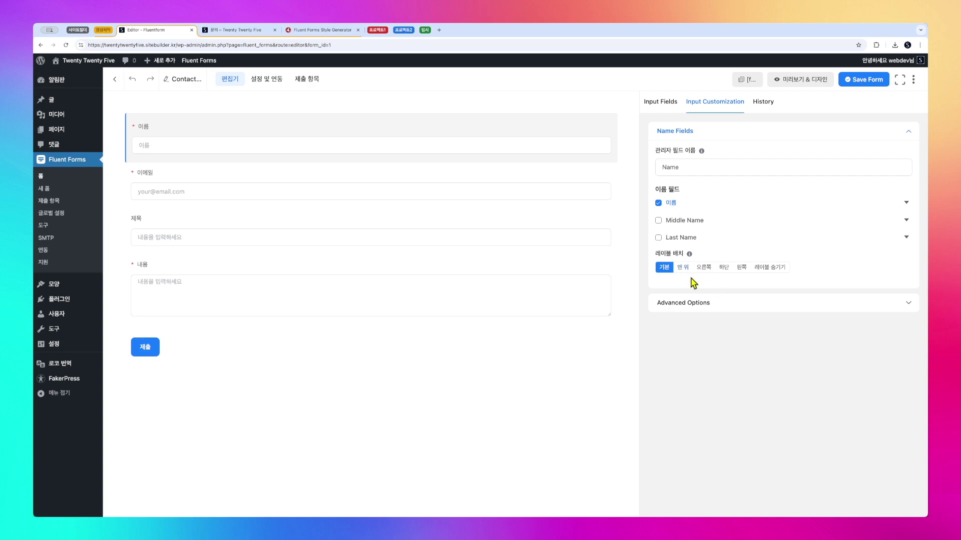
pyautogui.click(725, 305)
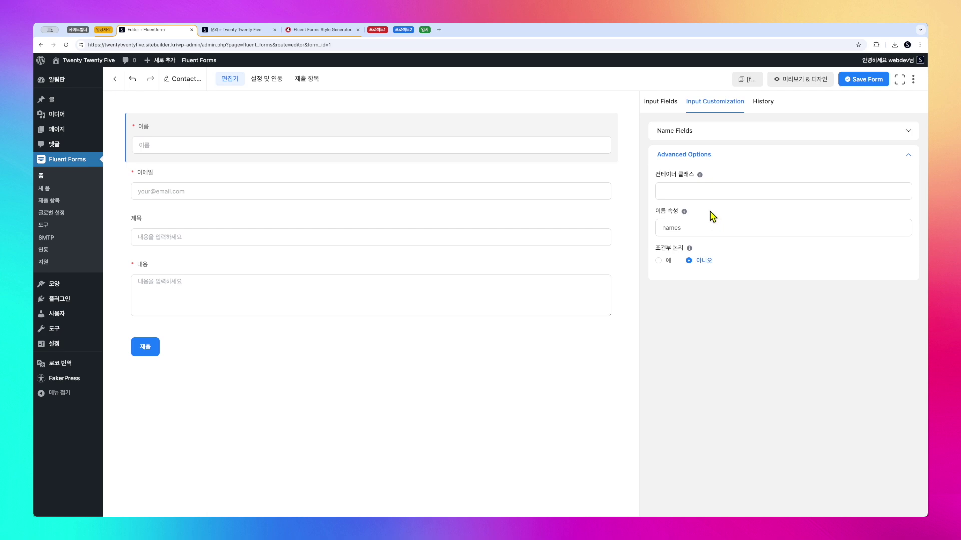
pyautogui.click(675, 131)
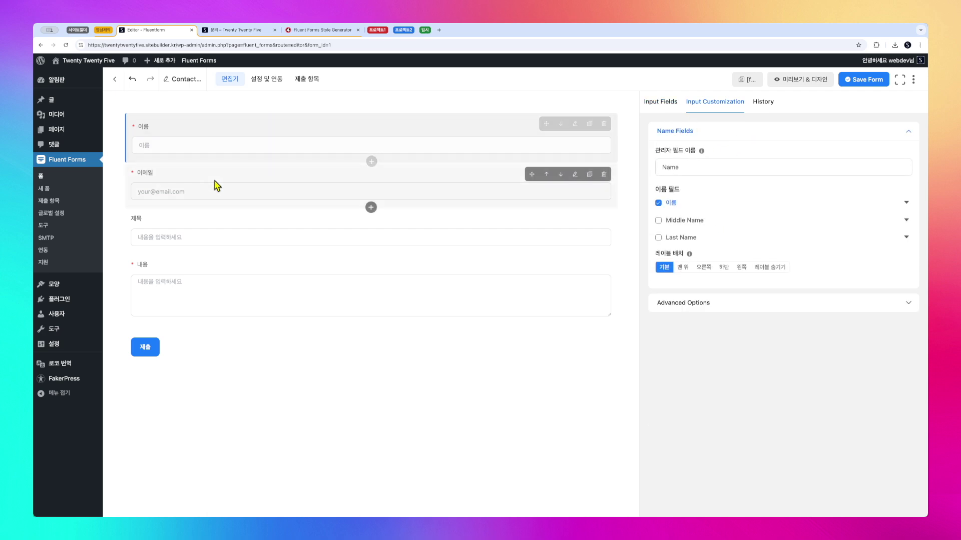
pyautogui.click(70, 84)
pyautogui.click(506, 190)
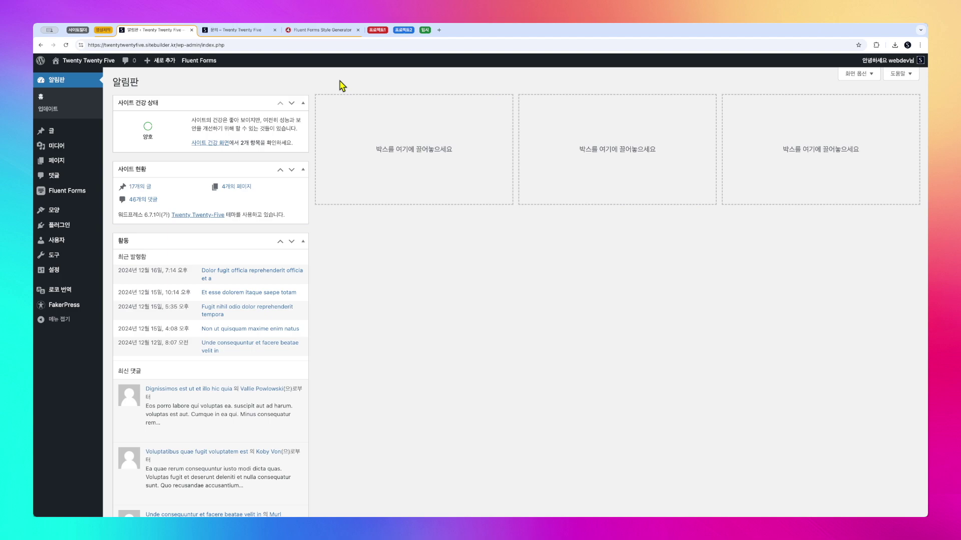
# Switch to the Fluent Forms Style Generator and set the background color to #EEEEEE and the text and label color to #363636.
pyautogui.click(333, 31)
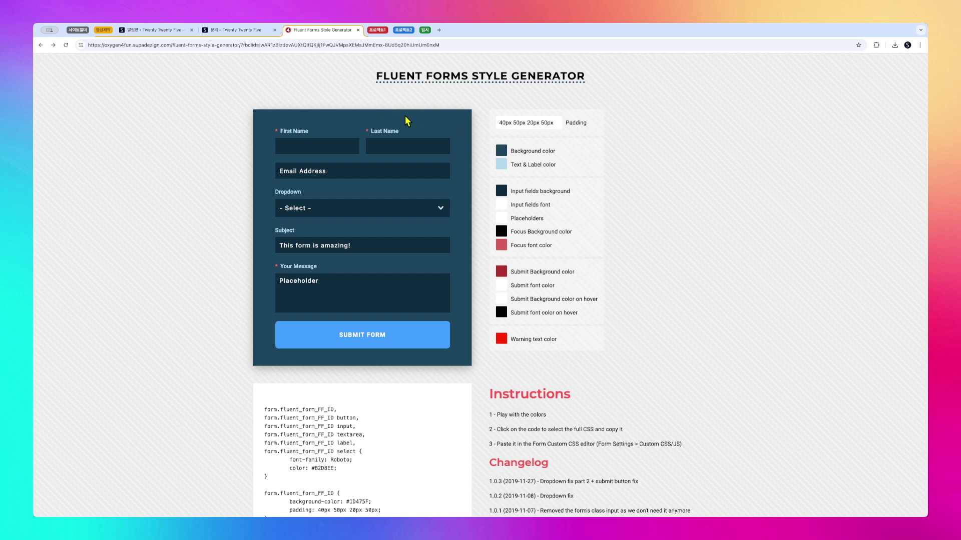
pyautogui.click(501, 150)
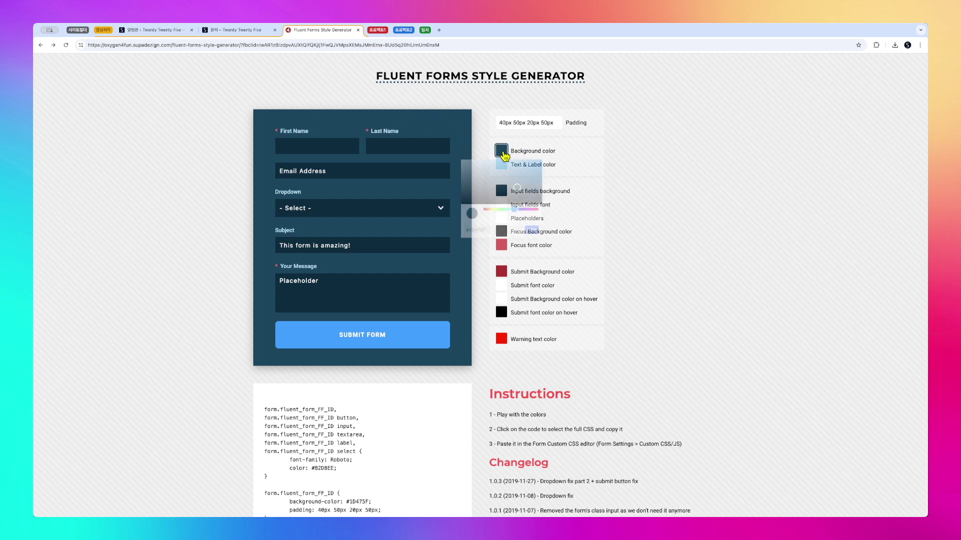
pyautogui.moveTo(482, 171); pyautogui.dragTo(451, 165)
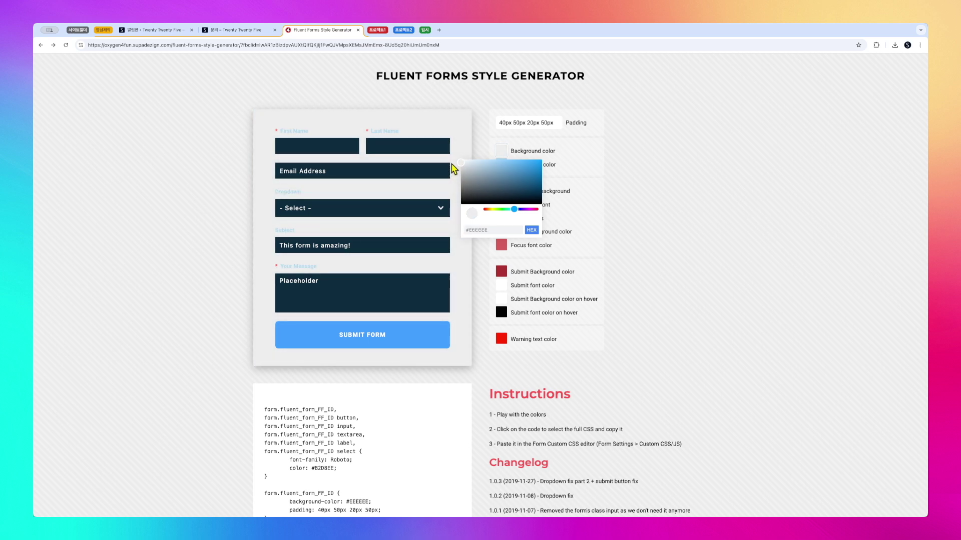
pyautogui.click(575, 159)
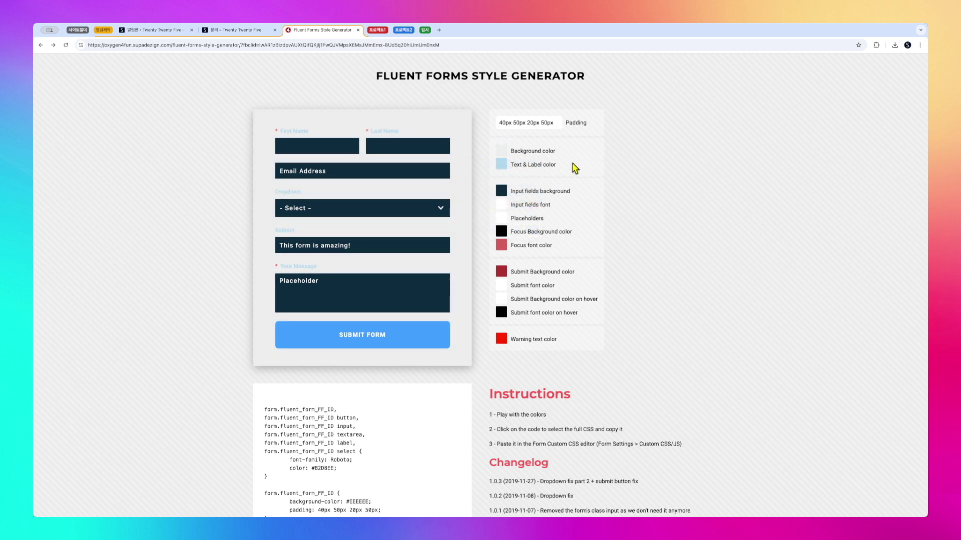
pyautogui.click(502, 168)
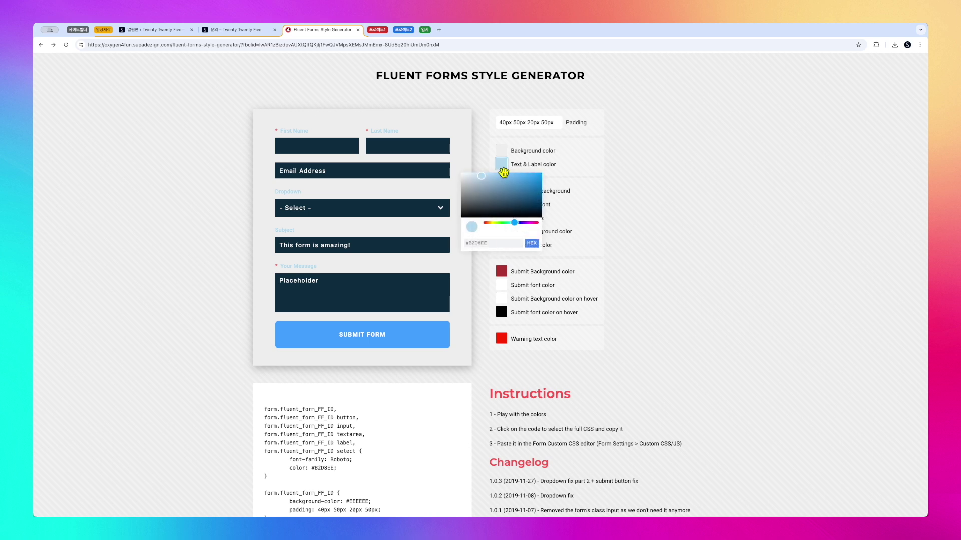
pyautogui.moveTo(481, 198); pyautogui.dragTo(444, 211)
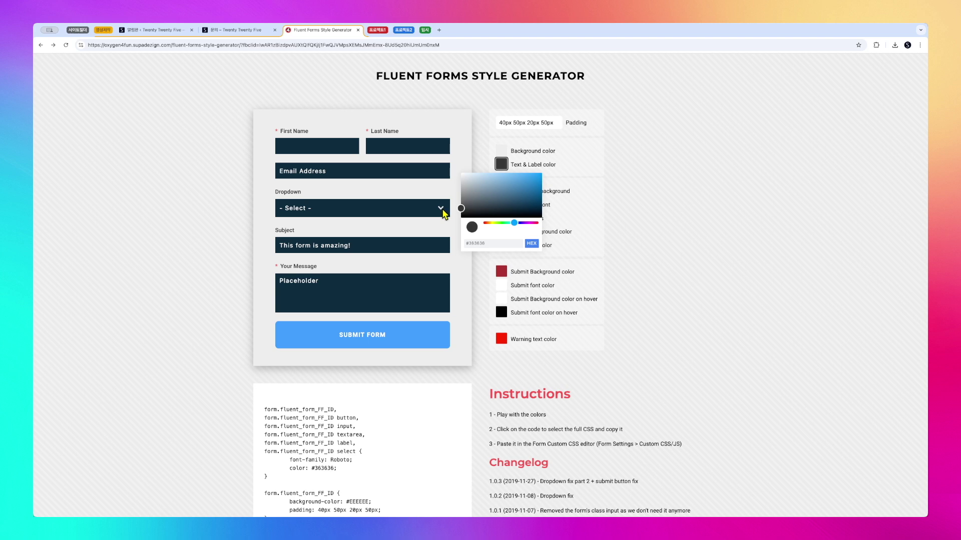
# Set the text and label color to gray #888888 and the input fields background to white #FFFFFF.
pyautogui.moveTo(444, 211); pyautogui.dragTo(456, 195)
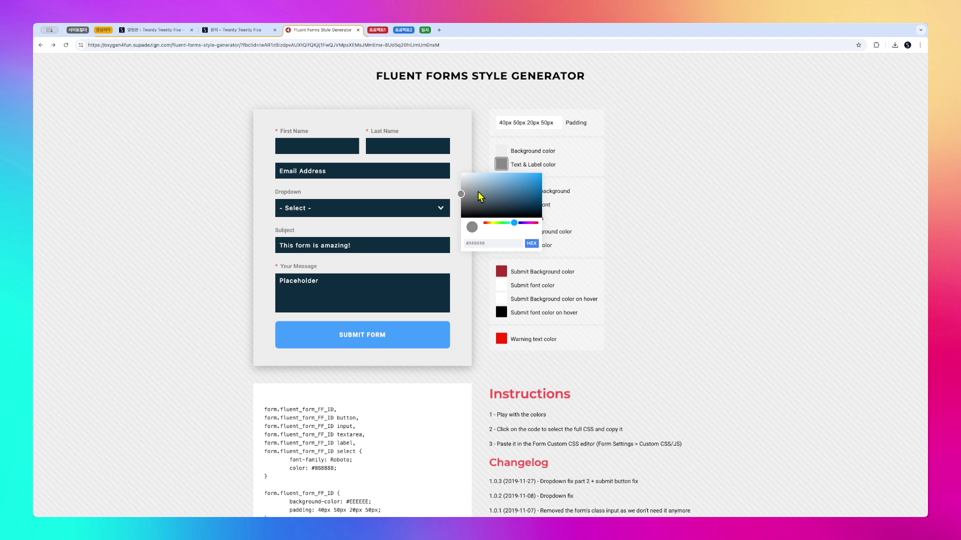
pyautogui.click(614, 166)
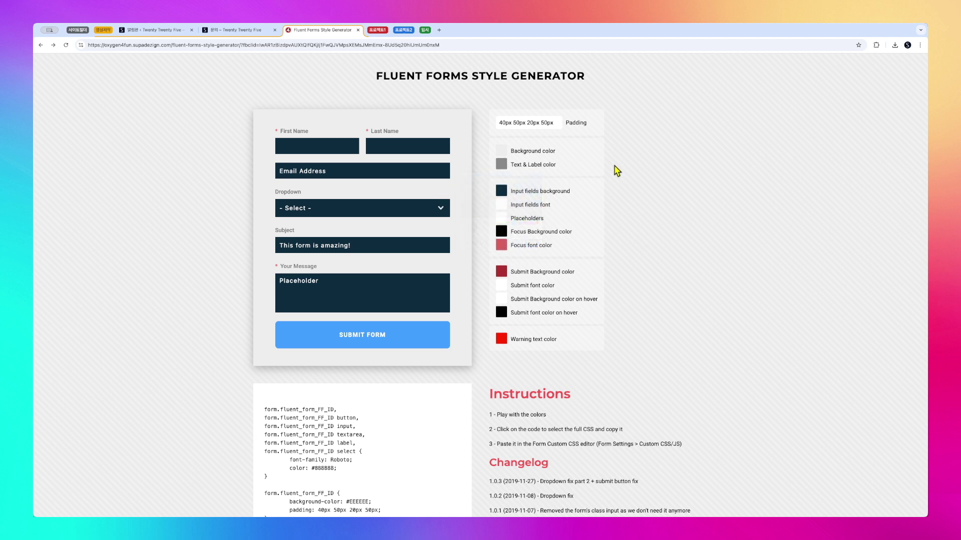
pyautogui.click(501, 192)
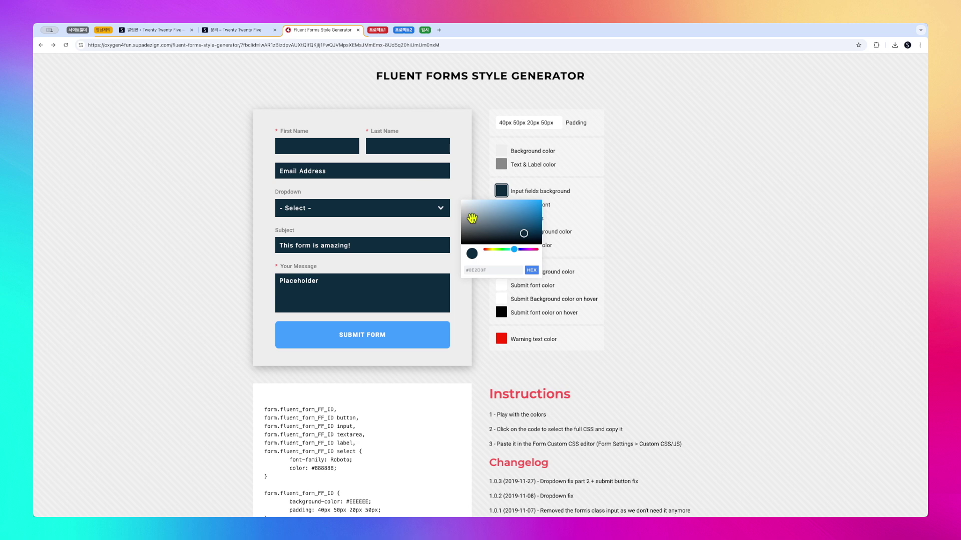
pyautogui.moveTo(477, 215); pyautogui.dragTo(443, 213)
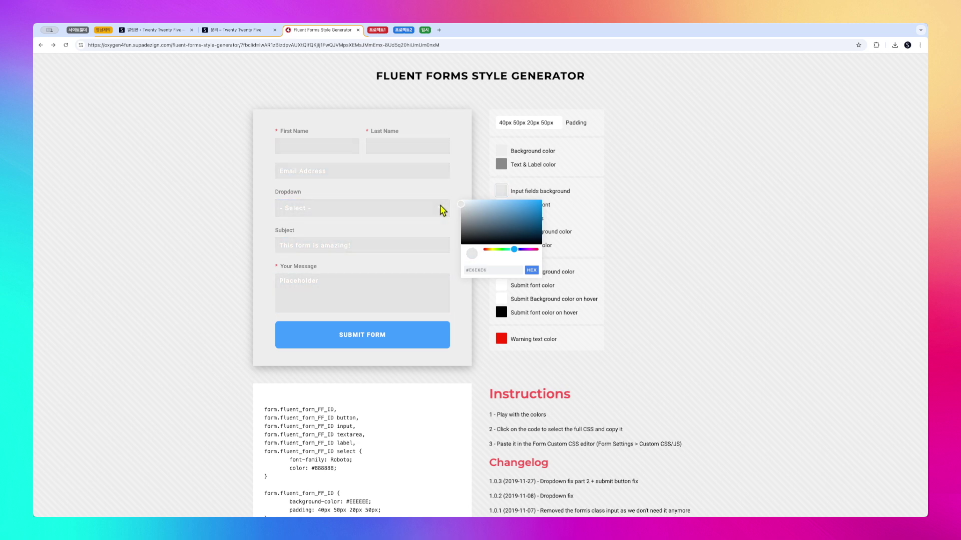
pyautogui.moveTo(439, 205); pyautogui.dragTo(439, 200)
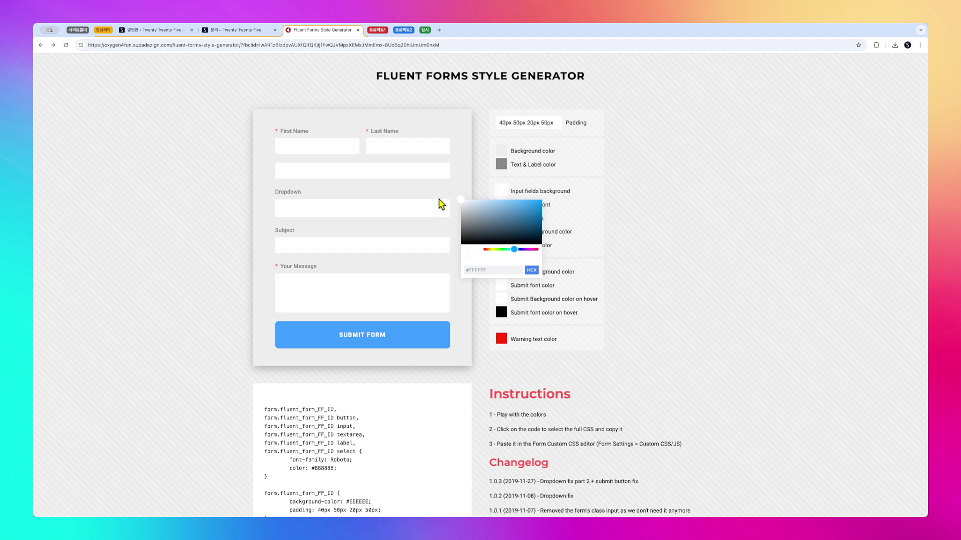
pyautogui.click(578, 202)
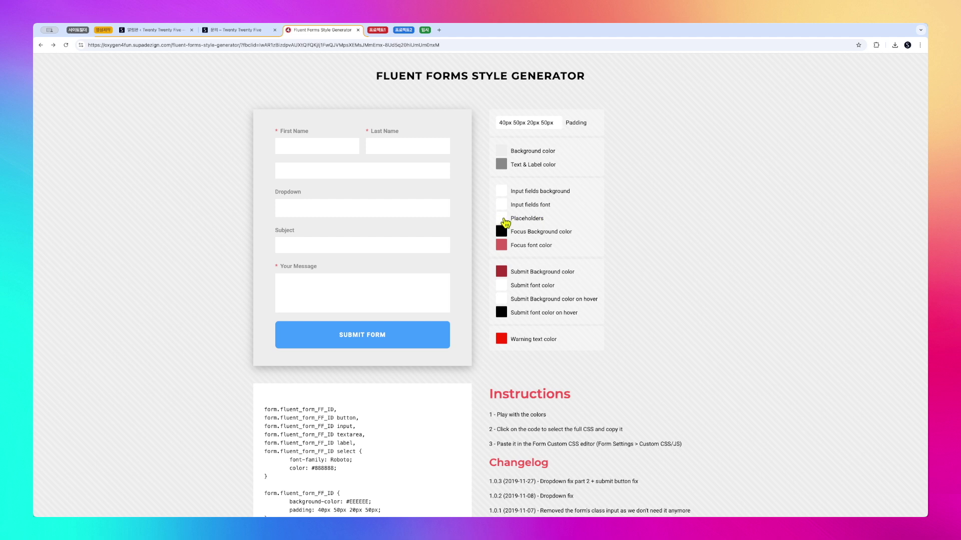
# Set the placeholder color to light gray #D0D0D0 so the placeholders stand out from the white input fields.
pyautogui.click(503, 218)
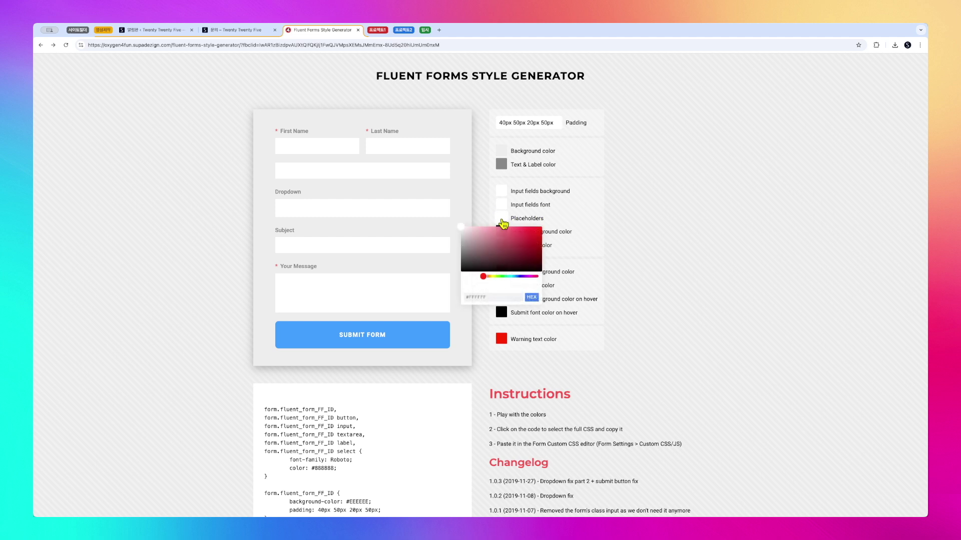
pyautogui.click(317, 146)
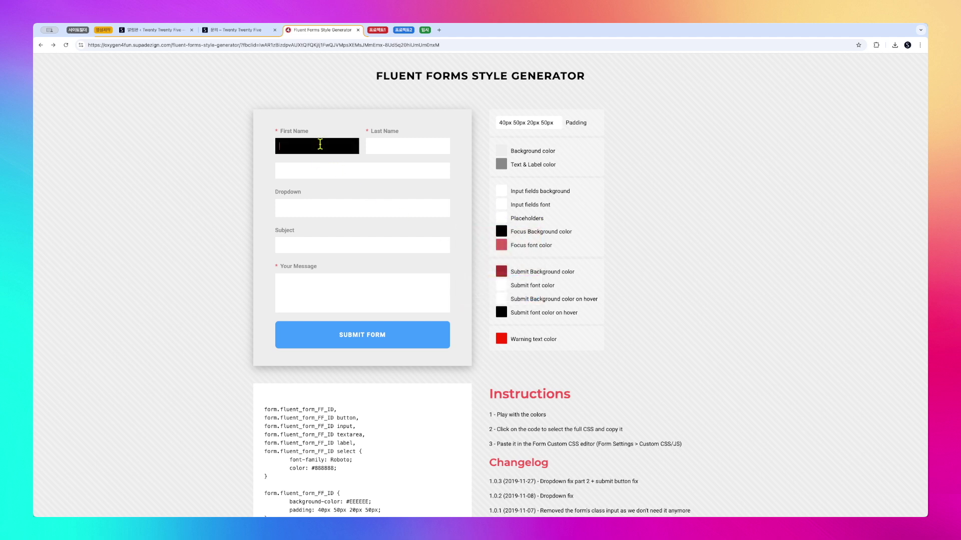
pyautogui.click(502, 218)
pyautogui.moveTo(464, 248); pyautogui.dragTo(441, 239)
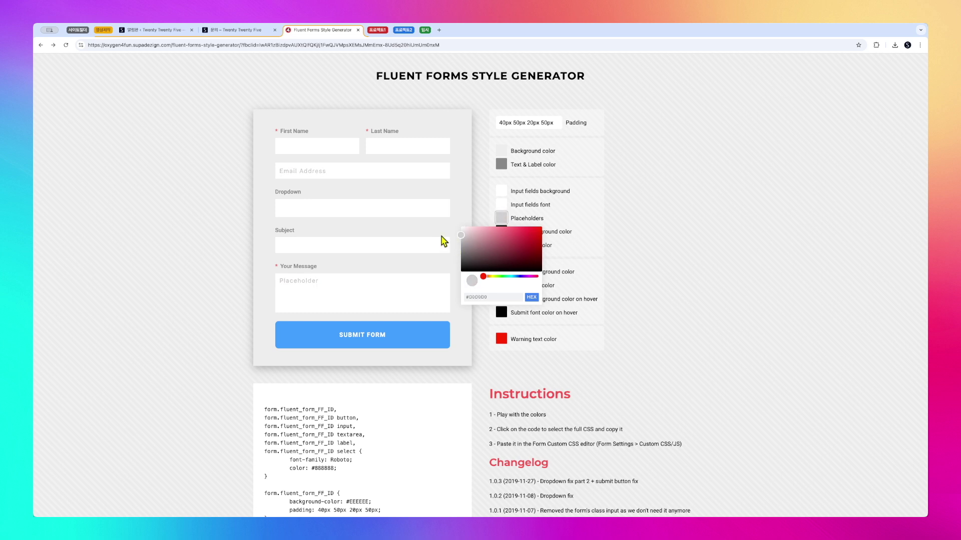
pyautogui.click(554, 221)
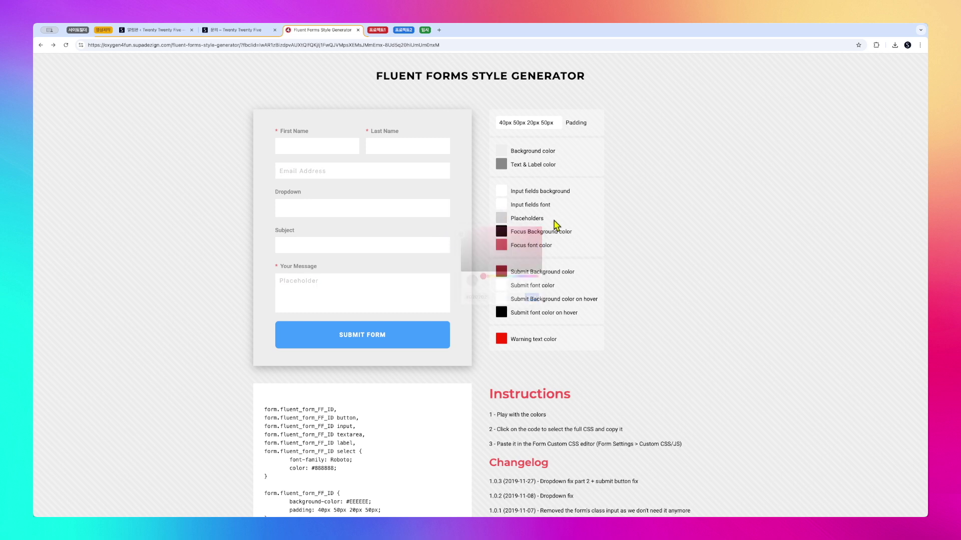
# Set the focus background color to light gray #D7D7D7, previewing it on the First Name field.
pyautogui.click(321, 145)
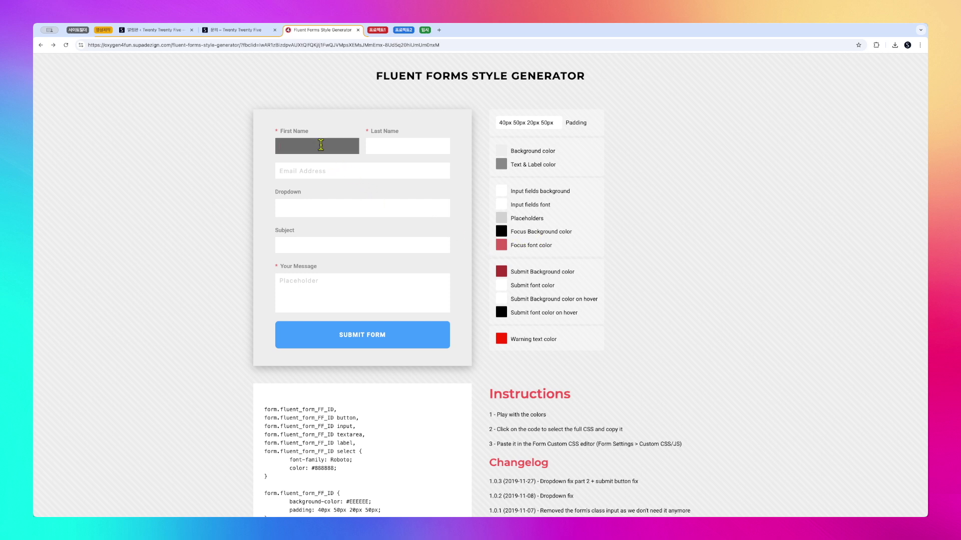
pyautogui.click(501, 231)
pyautogui.moveTo(478, 255); pyautogui.dragTo(446, 245)
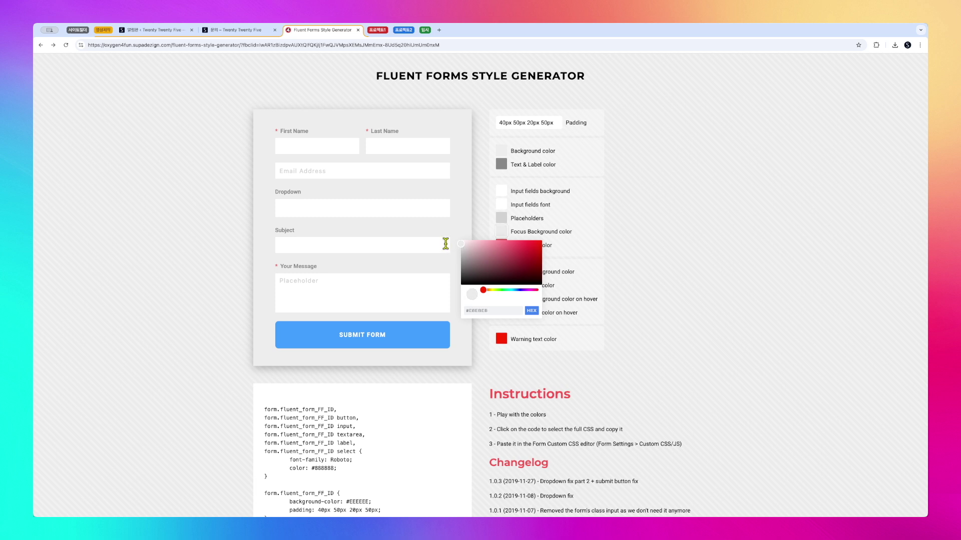
pyautogui.click(310, 144)
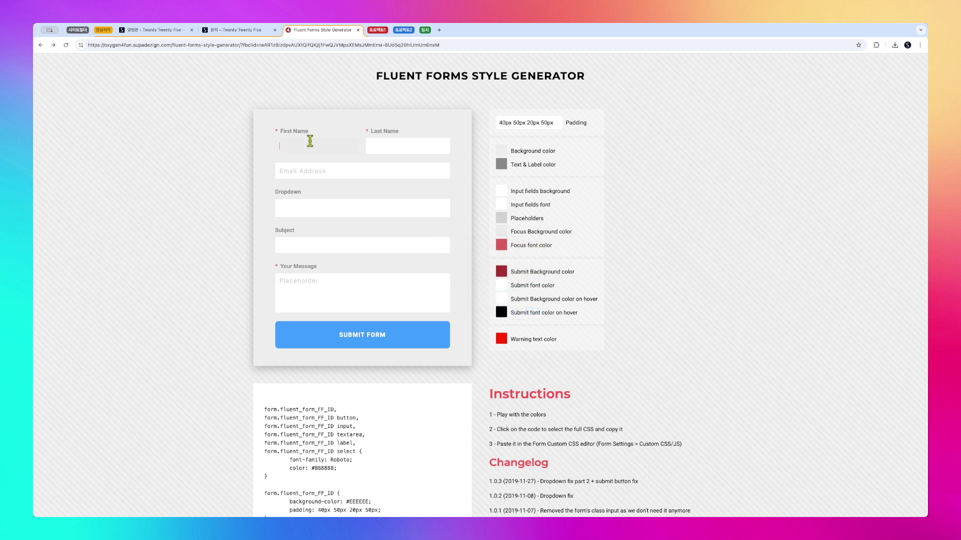
pyautogui.click(502, 220)
pyautogui.click(498, 233)
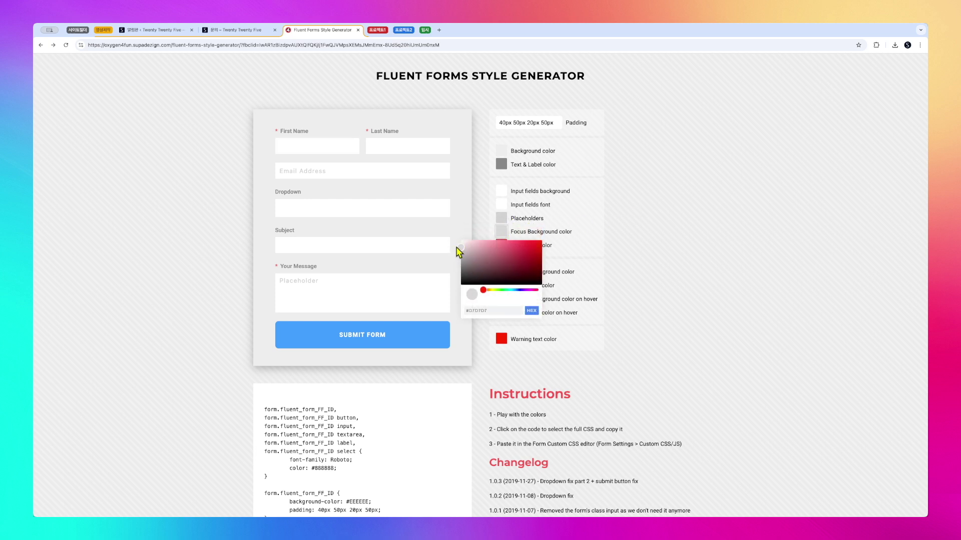
pyautogui.click(327, 146)
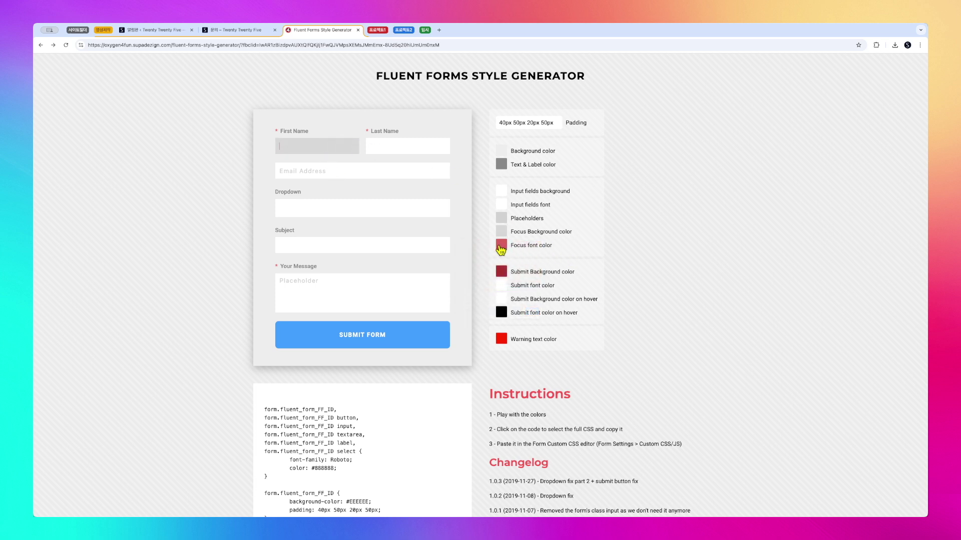
# Set the focus font color to blue #2E32F0, test it with sample text in the First Name field, and clear the text.
pyautogui.write('ddsafdsafds')
pyautogui.press('super+a')
pyautogui.press('BackSpace')
pyautogui.click(501, 246)
pyautogui.click(517, 304)
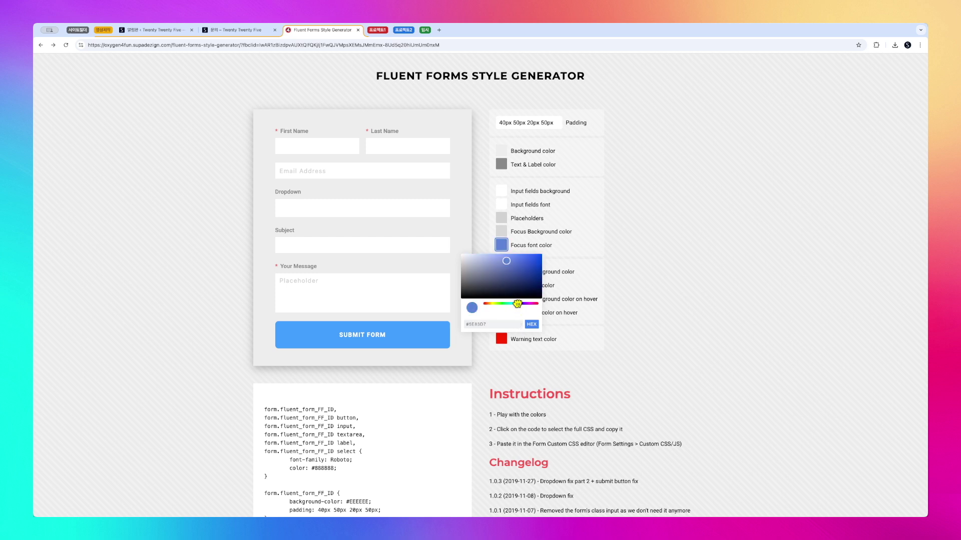
pyautogui.moveTo(518, 304); pyautogui.dragTo(519, 304)
pyautogui.click(528, 258)
pyautogui.click(324, 152)
pyautogui.write('dsdafdsa')
pyautogui.hotkey('ctrl', 'a')
pyautogui.press('BackSpace')
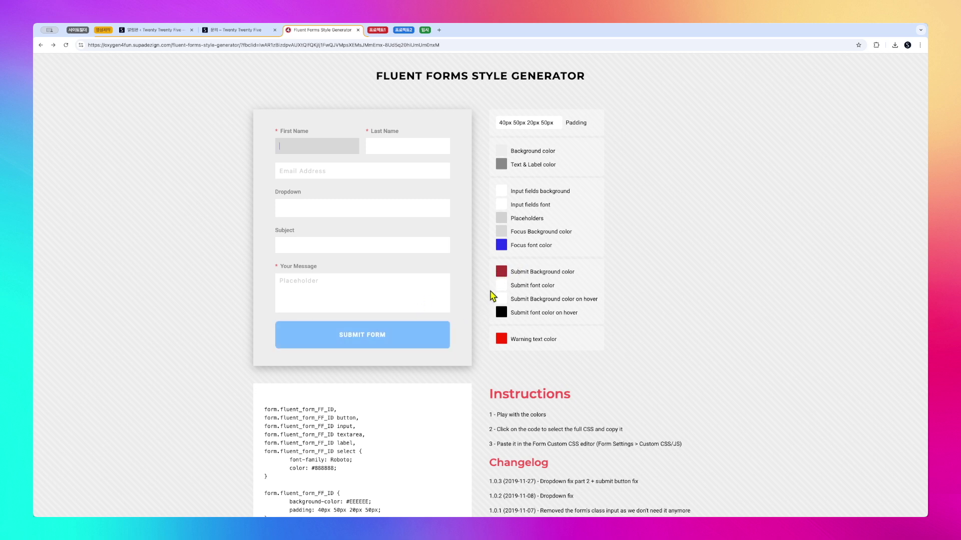
pyautogui.click(380, 289)
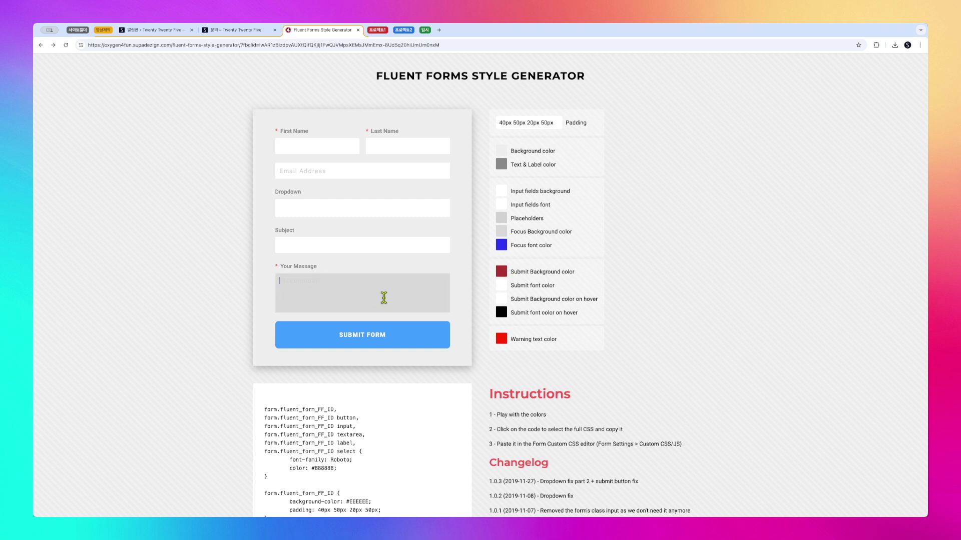
# Try a medium blue as the submit button's background color.
pyautogui.click(501, 272)
pyautogui.moveTo(488, 285); pyautogui.dragTo(517, 287)
pyautogui.click(519, 330)
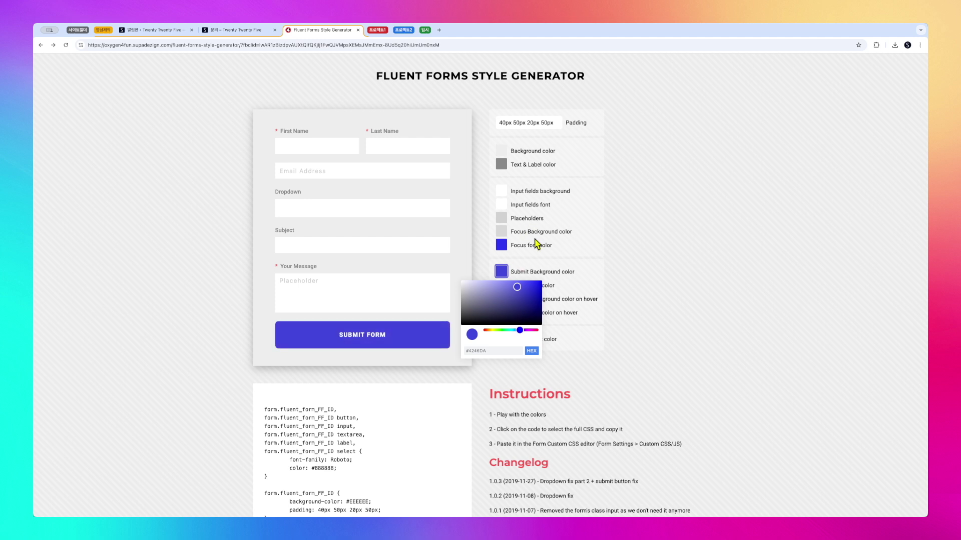
# Copy the focus font color's hex value and use it as the submit background color.
pyautogui.click(500, 244)
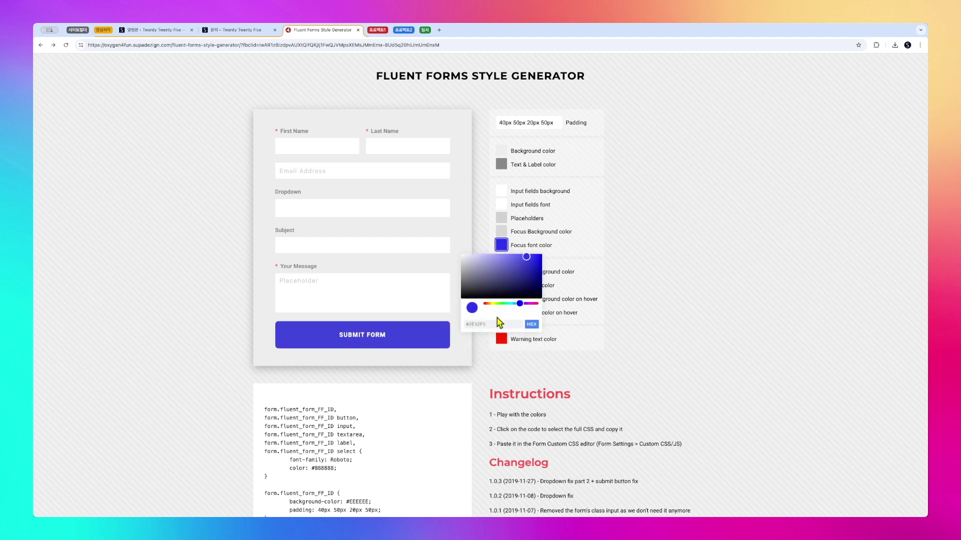
pyautogui.click(568, 250)
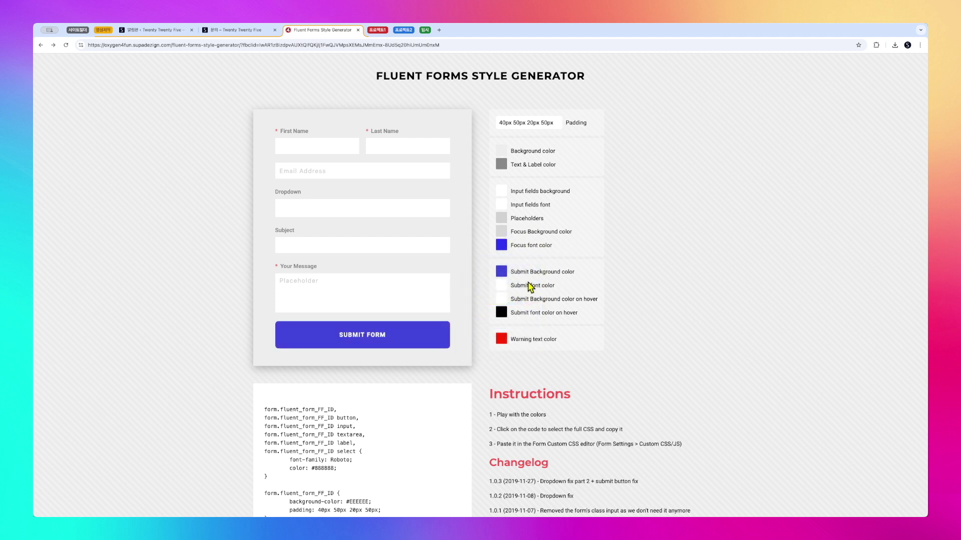
pyautogui.click(501, 272)
pyautogui.click(494, 349)
pyautogui.press('super+a')
pyautogui.press('super+v')
pyautogui.click(591, 284)
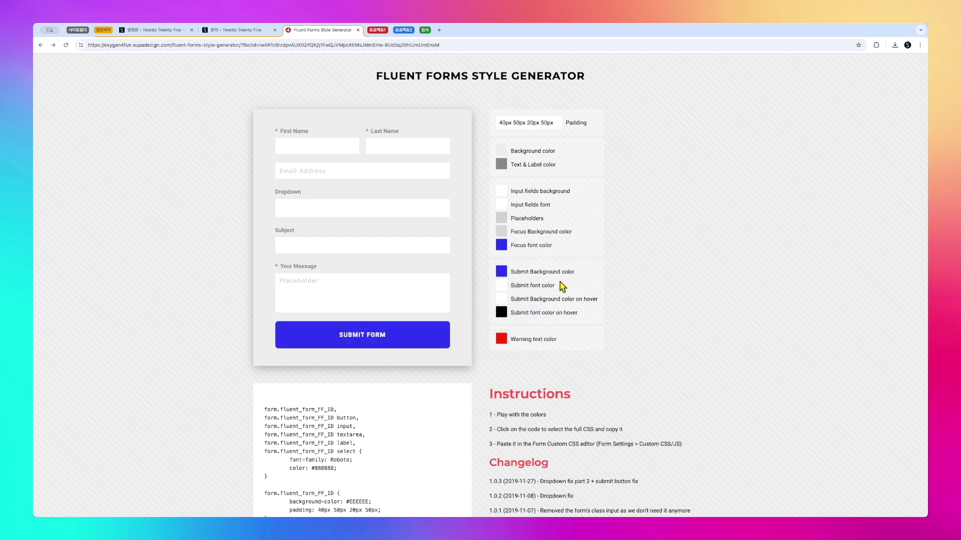
# Keep the submit font color white and set the submit background color on hover to a more saturated blue, #1515FA.
pyautogui.click(501, 288)
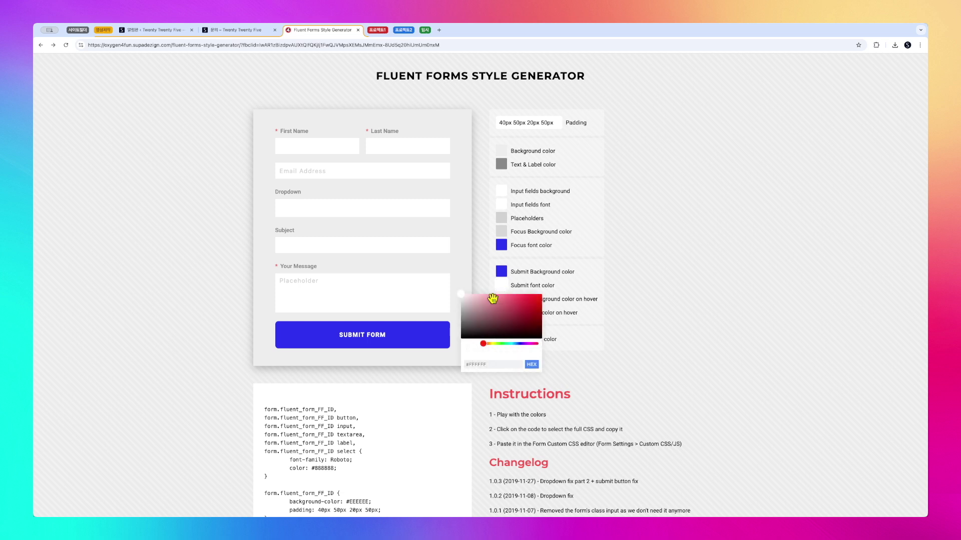
pyautogui.click(587, 289)
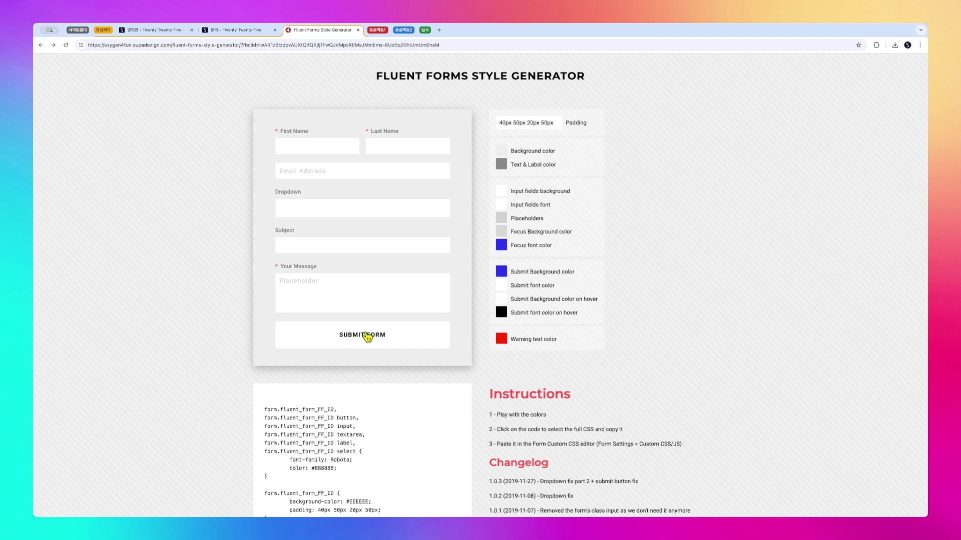
pyautogui.click(501, 301)
pyautogui.click(496, 379)
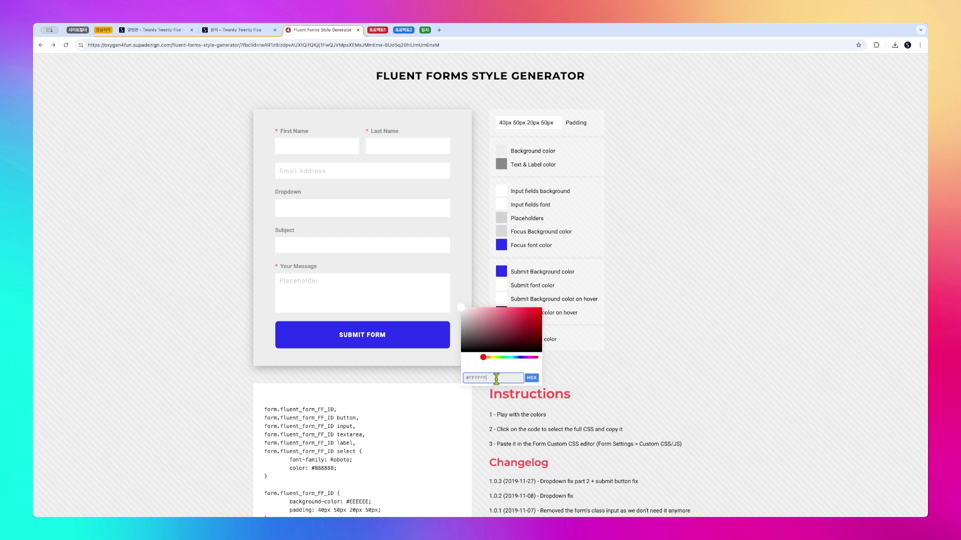
pyautogui.hotkey('ctrl', 'a')
pyautogui.write('#2E32F0')
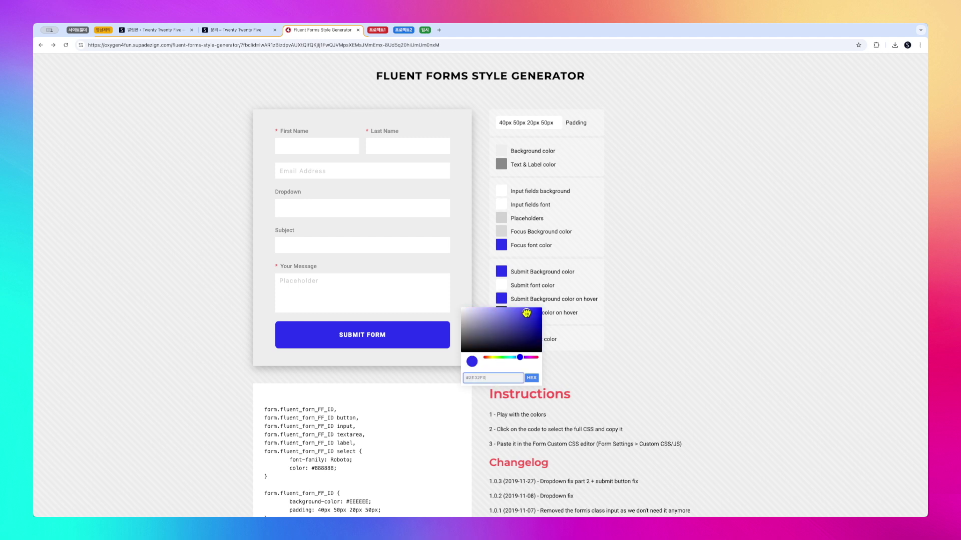
pyautogui.moveTo(527, 311); pyautogui.dragTo(532, 310)
pyautogui.moveTo(535, 311); pyautogui.dragTo(535, 309)
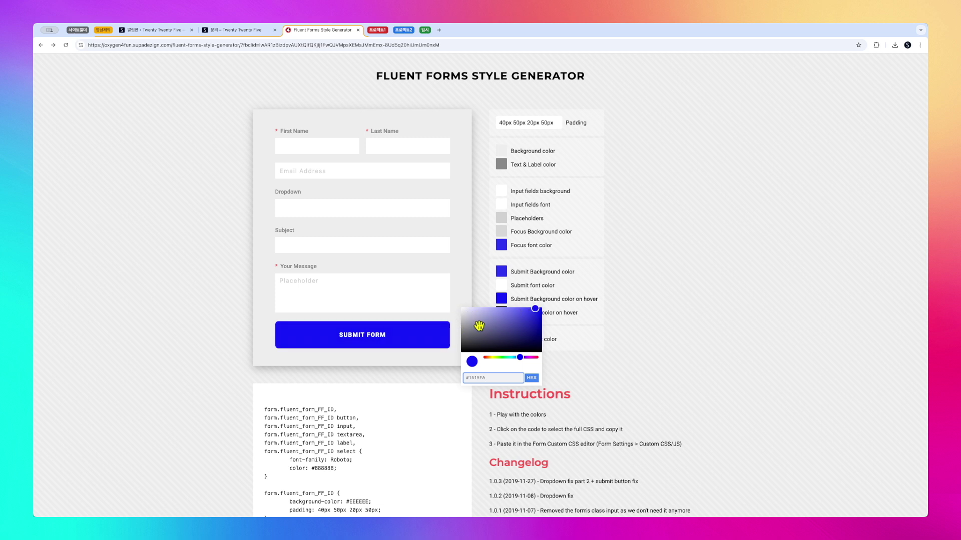
pyautogui.click(589, 296)
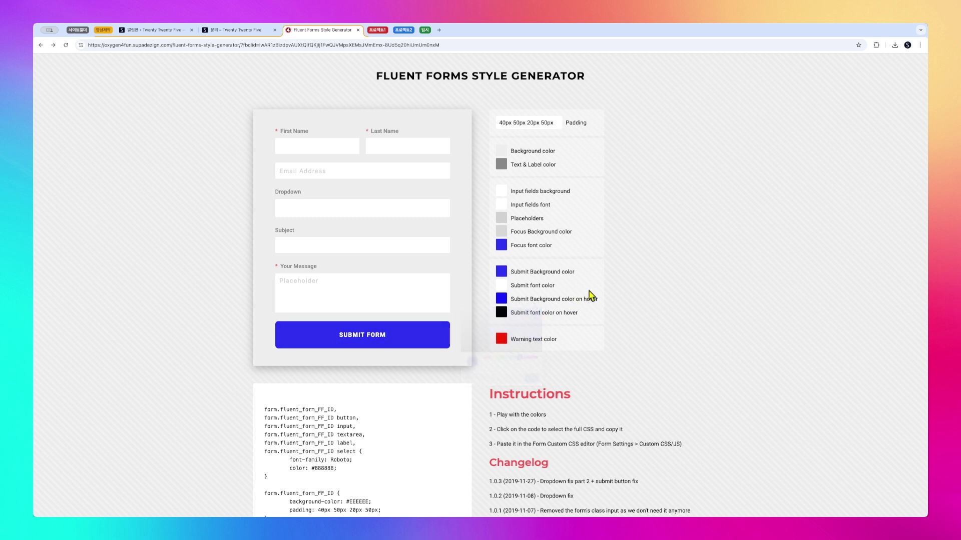
# Set the submit font color on hover to a near-white tone.
pyautogui.click(501, 315)
pyautogui.moveTo(496, 335); pyautogui.dragTo(431, 329)
pyautogui.click(431, 329)
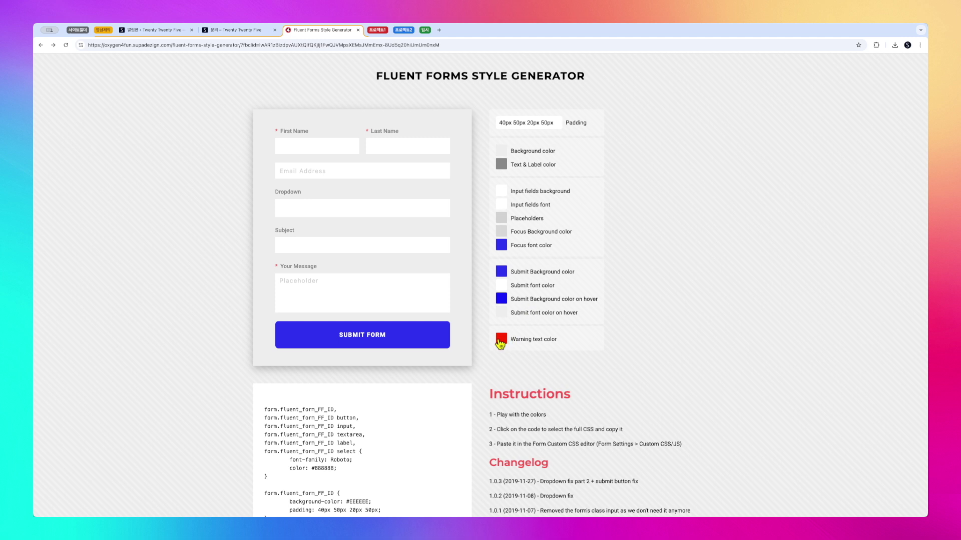
# Check the focus styling of the message and subject fields in the form preview, and review the form's background color.
pyautogui.click(360, 288)
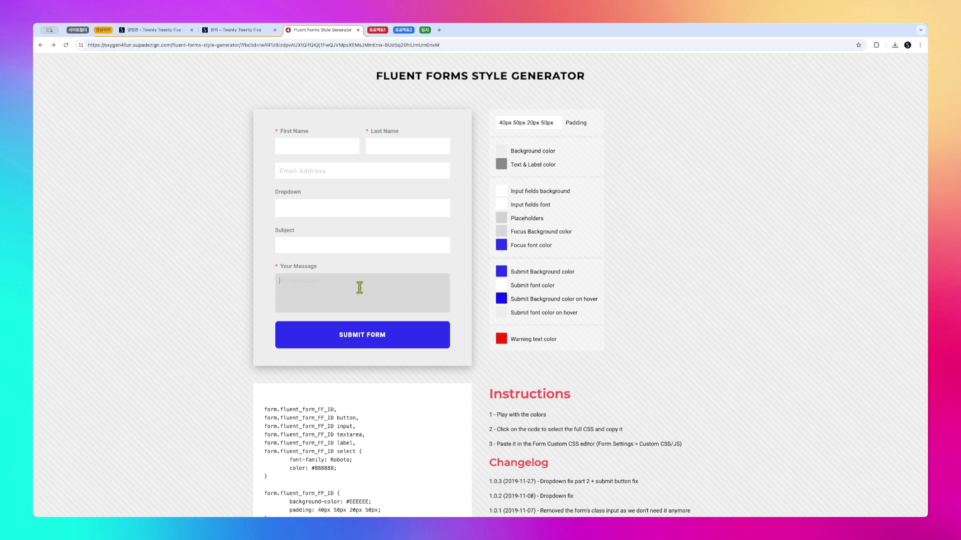
pyautogui.hotkey('ctrl', 'a')
pyautogui.press('BackSpace')
pyautogui.click(190, 185)
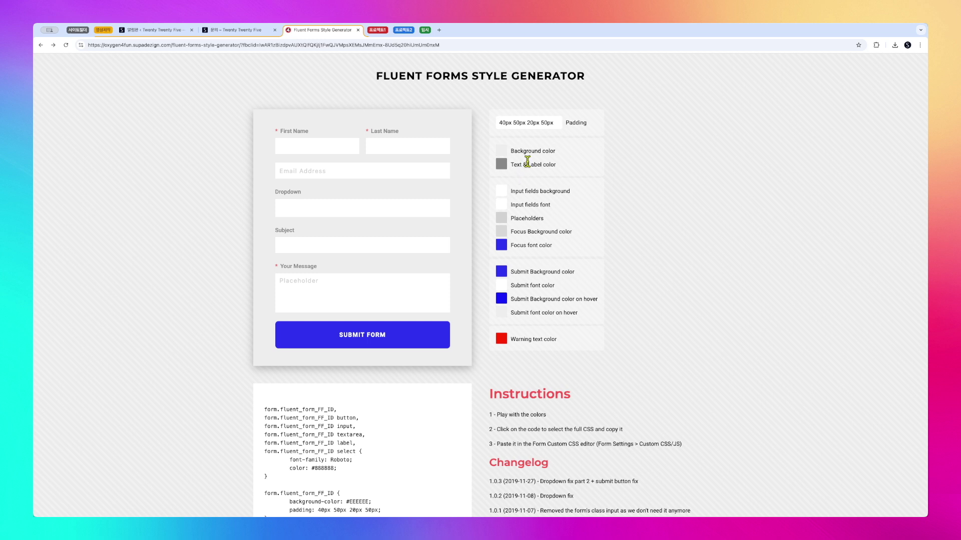
pyautogui.click(501, 153)
pyautogui.moveTo(460, 164); pyautogui.dragTo(453, 163)
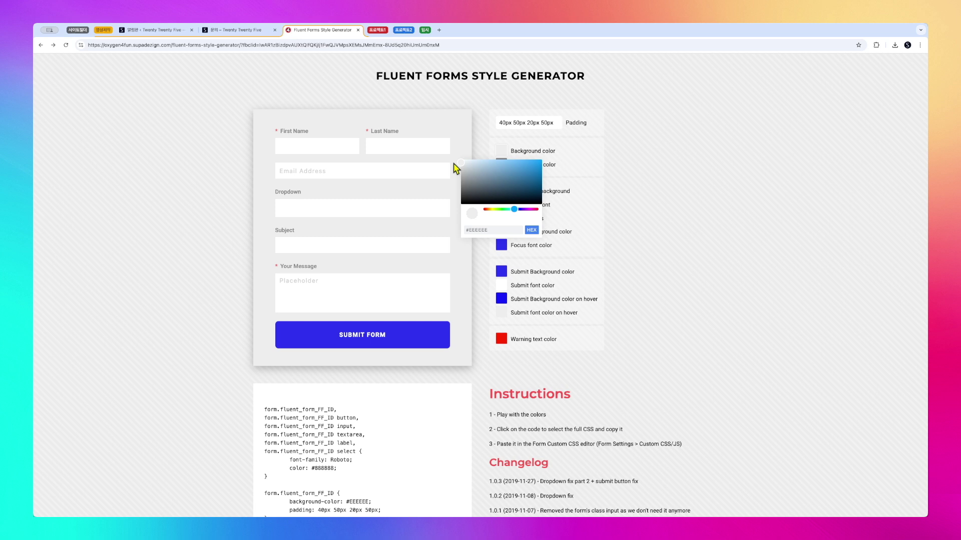
pyautogui.click(453, 132)
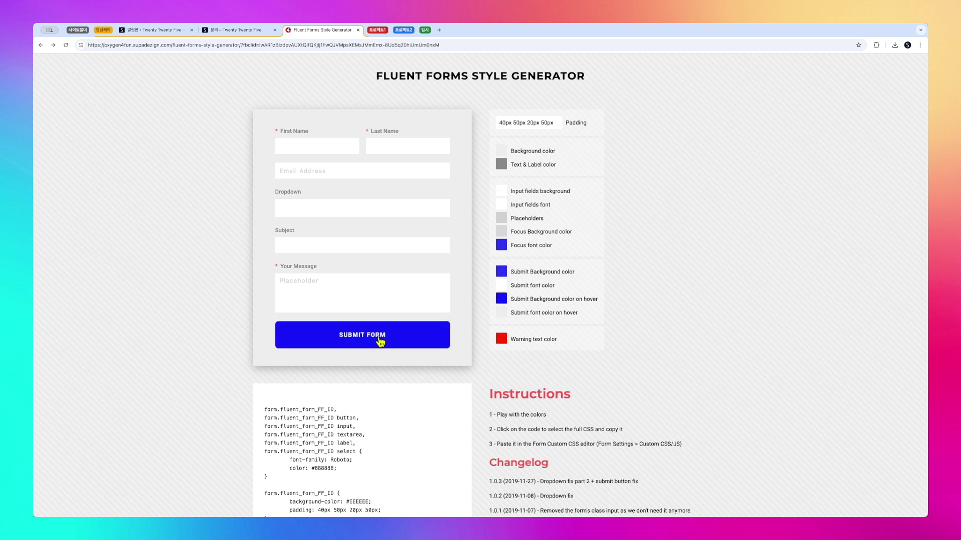
pyautogui.click(364, 291)
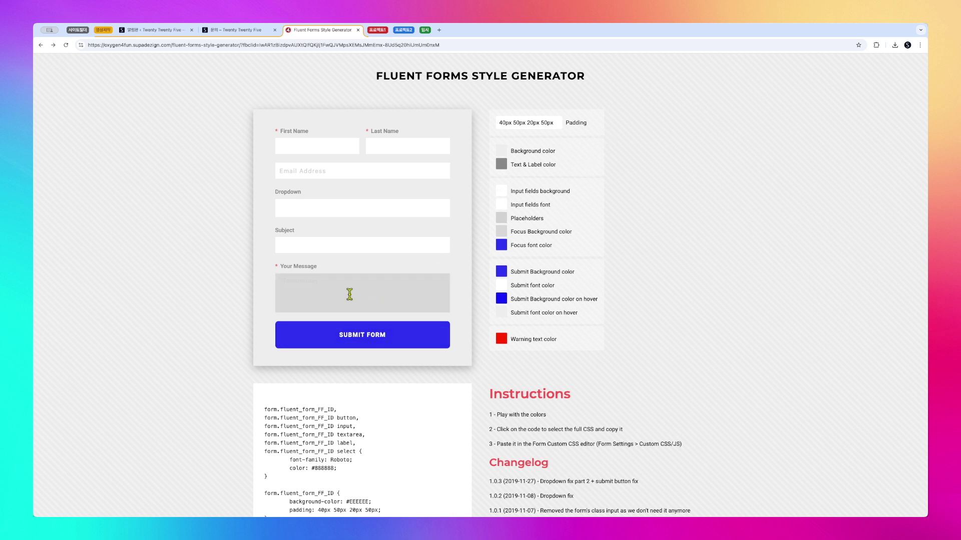
pyautogui.click(347, 243)
pyautogui.click(337, 285)
pyautogui.click(322, 245)
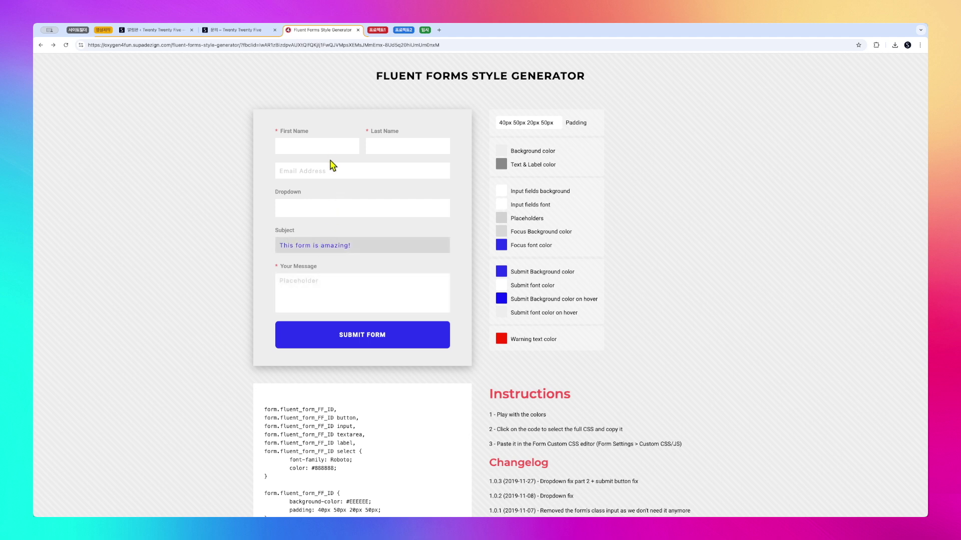
# Lighten the focus background color to a paler gray and check it on the message field in the form preview.
pyautogui.click(328, 144)
pyautogui.click(334, 280)
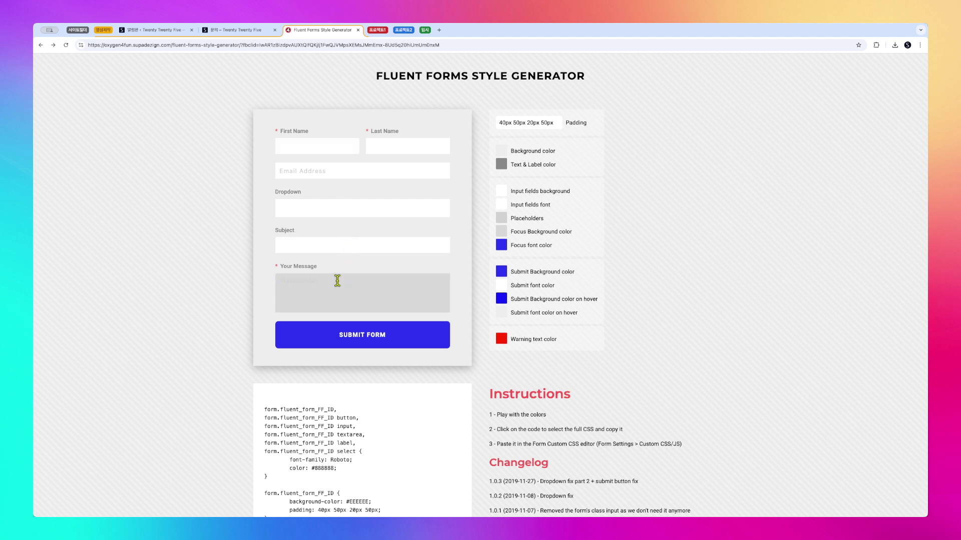
pyautogui.click(501, 231)
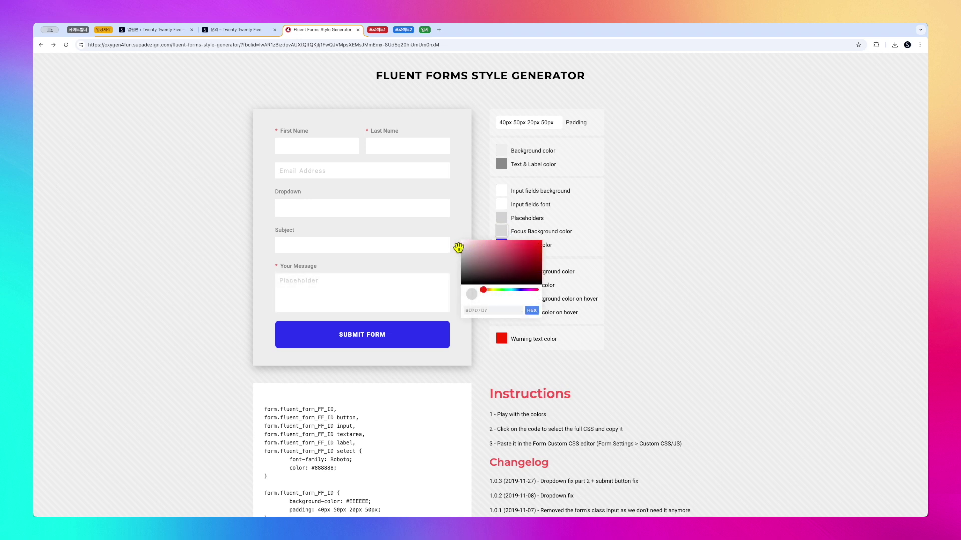
pyautogui.moveTo(458, 247); pyautogui.dragTo(458, 249)
pyautogui.click(340, 299)
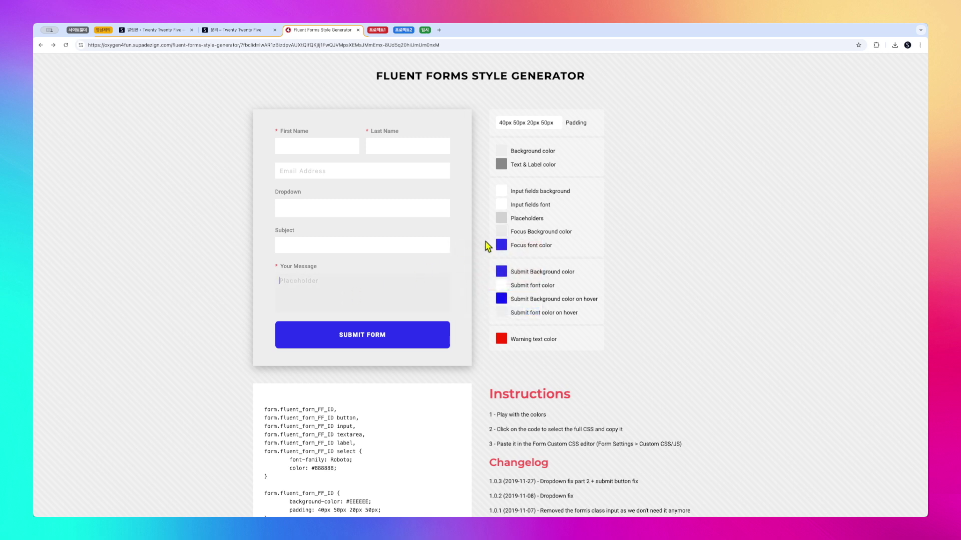
# Darken the placeholder color to a medium gray and keep the input fields background white.
pyautogui.click(501, 219)
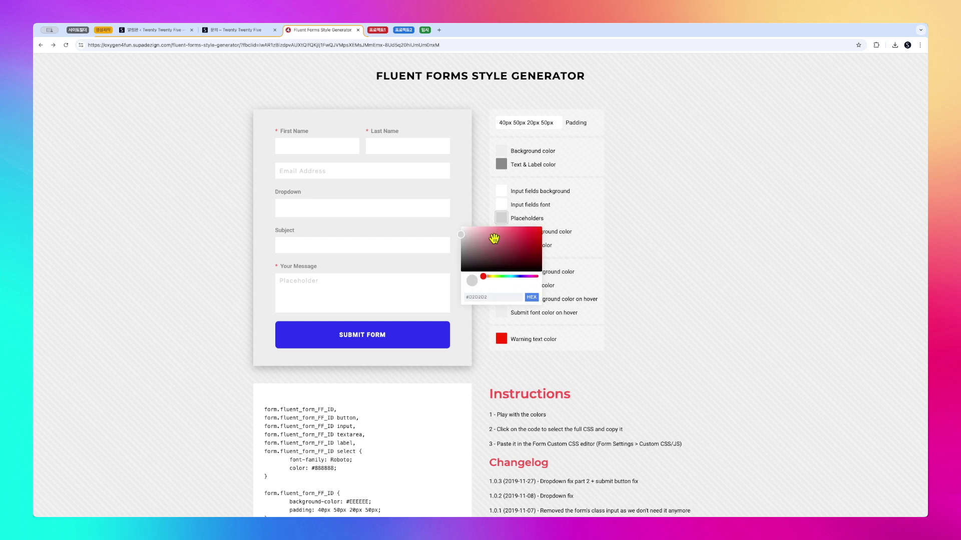
pyautogui.moveTo(460, 237); pyautogui.dragTo(459, 241)
pyautogui.click(557, 182)
pyautogui.click(348, 275)
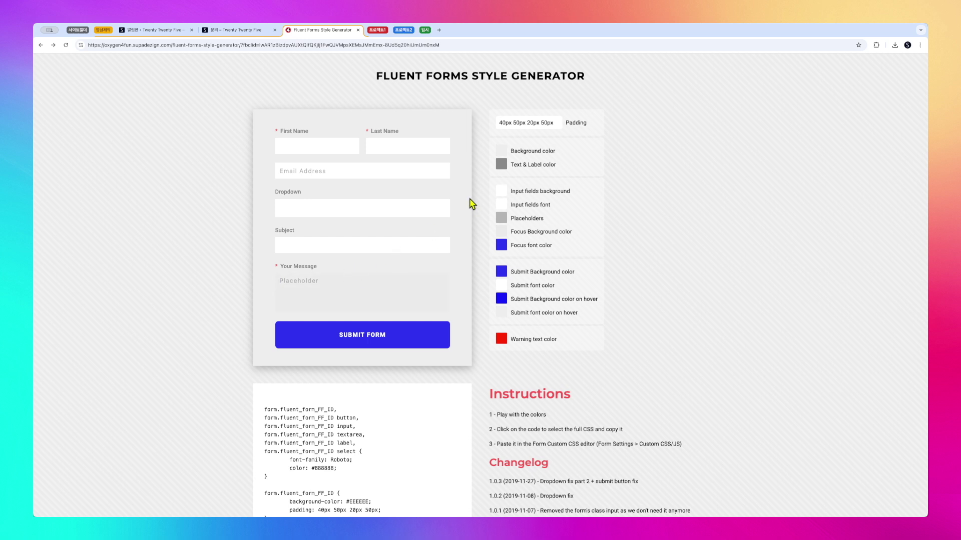
pyautogui.click(502, 193)
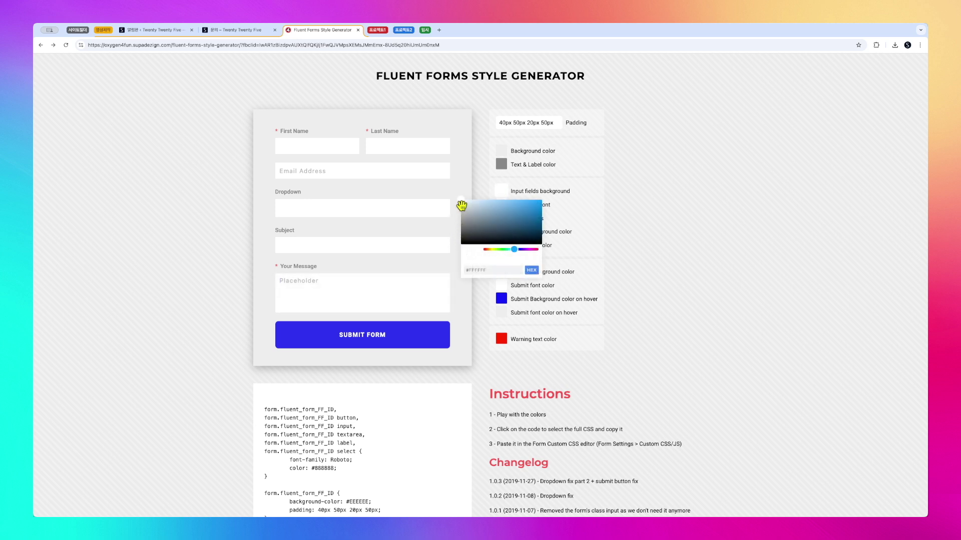
pyautogui.click(575, 186)
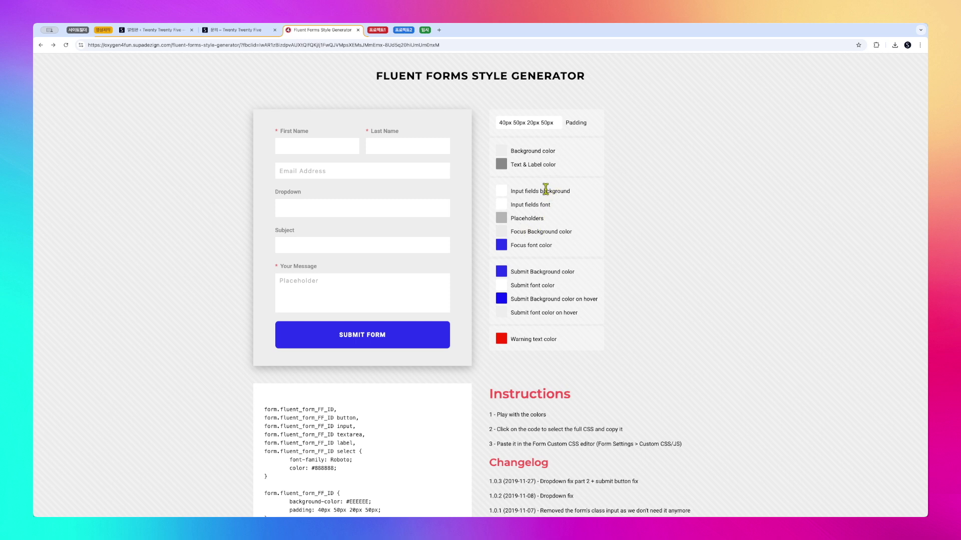
# Set the focus background color to #EEEEEE and compare it on the subject and message fields.
pyautogui.click(501, 233)
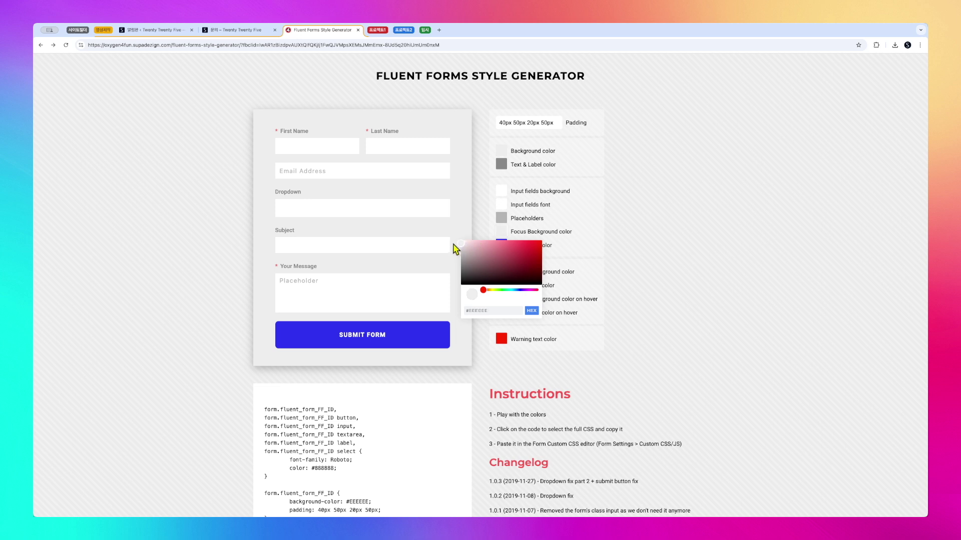
pyautogui.click(371, 281)
pyautogui.click(391, 246)
pyautogui.click(390, 282)
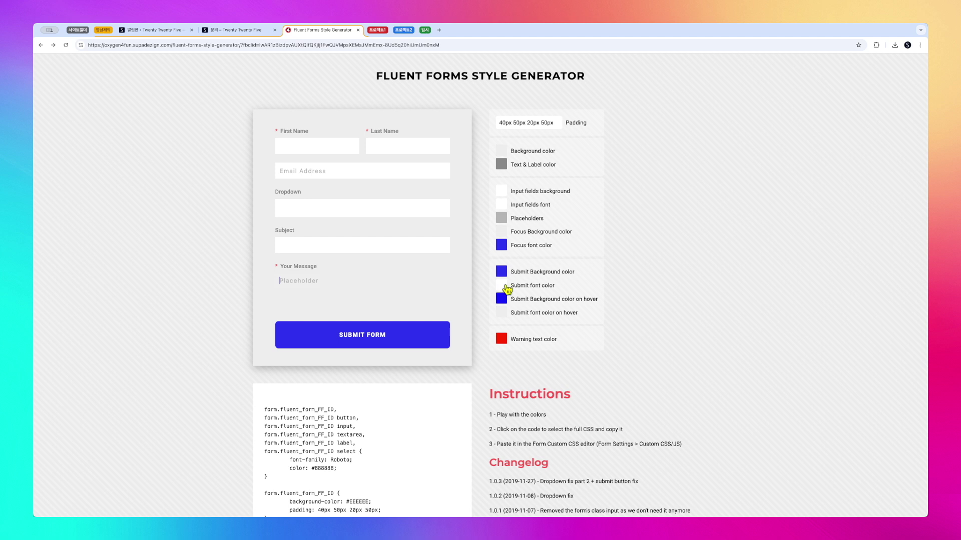
pyautogui.click(500, 232)
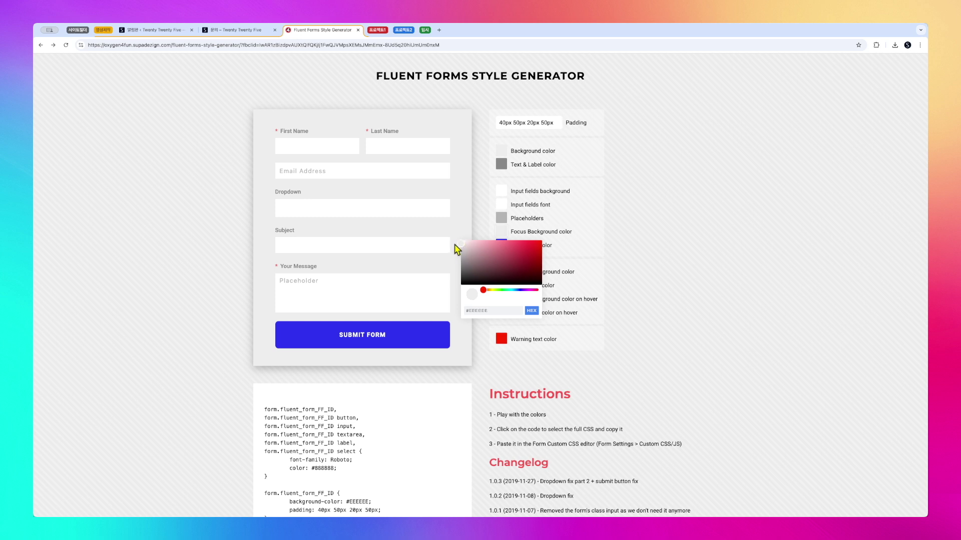
pyautogui.click(367, 282)
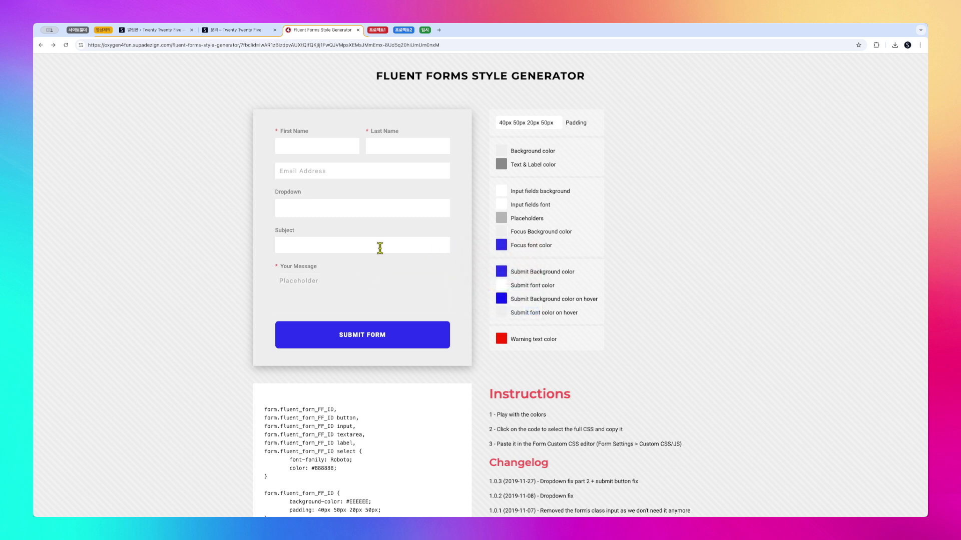
pyautogui.click(380, 248)
pyautogui.click(399, 281)
# Lighten the focus background color to a near-white gray and check it on each input field of the preview.
pyautogui.click(502, 233)
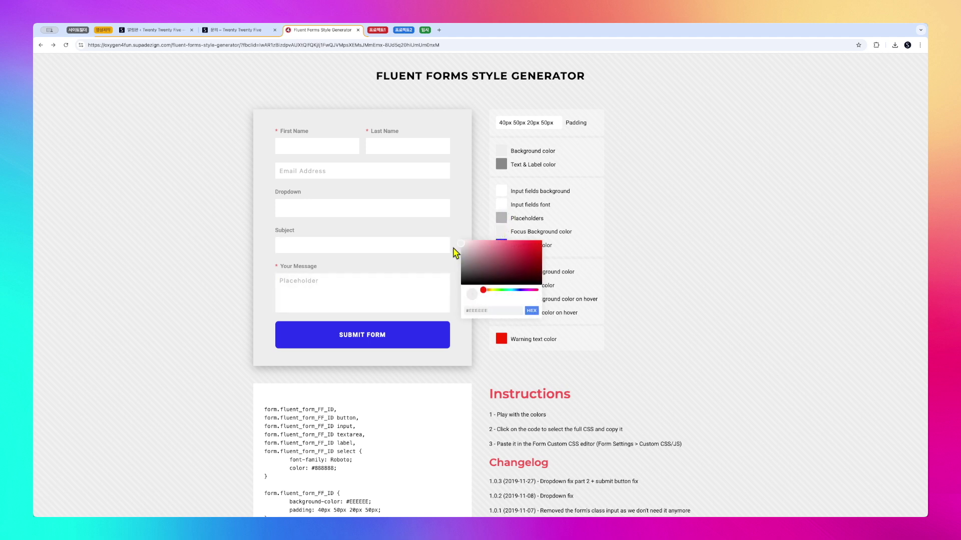
pyautogui.moveTo(459, 246); pyautogui.dragTo(455, 243)
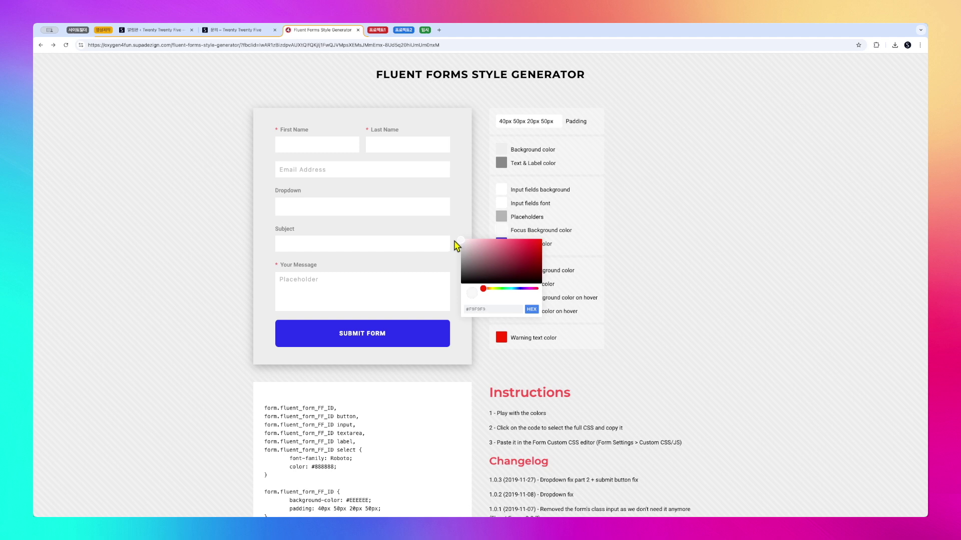
pyautogui.click(380, 277)
pyautogui.click(500, 235)
pyautogui.click(350, 289)
pyautogui.click(364, 246)
pyautogui.click(382, 208)
pyautogui.click(405, 180)
pyautogui.click(408, 170)
pyautogui.click(338, 144)
pyautogui.click(479, 357)
# Look through the generated form CSS and copy the full code.
pyautogui.scroll(-5, 408, 404)
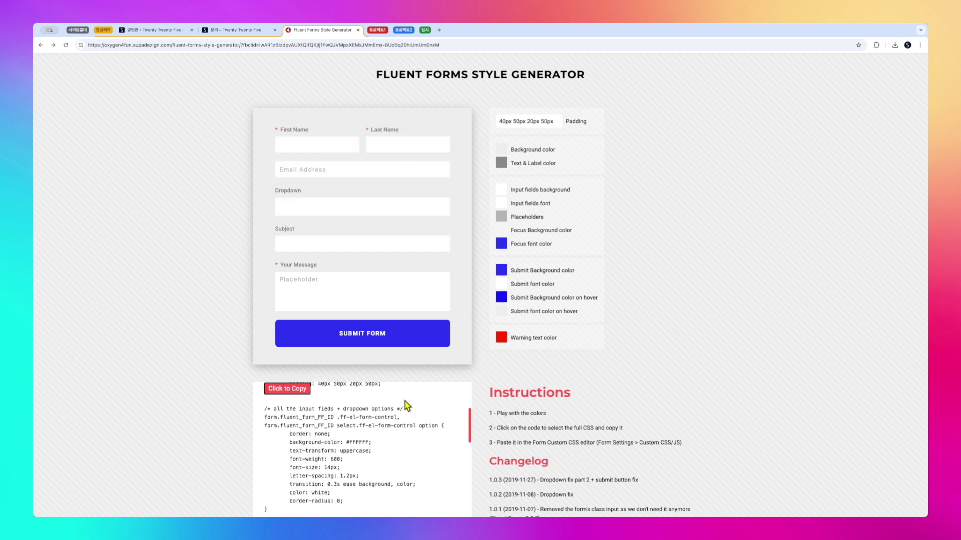
pyautogui.scroll(-1, 266, 251)
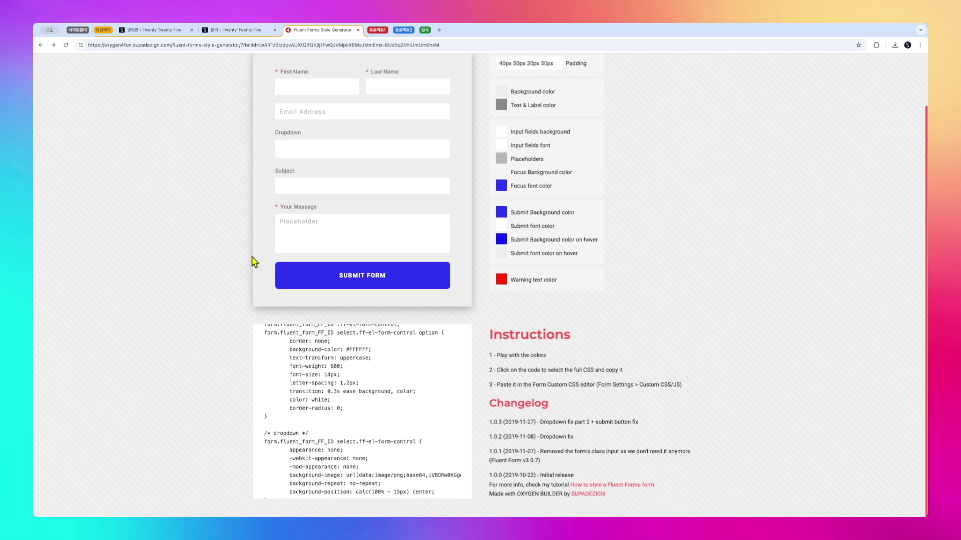
pyautogui.scroll(-2, 268, 381)
pyautogui.scroll(2, 291, 377)
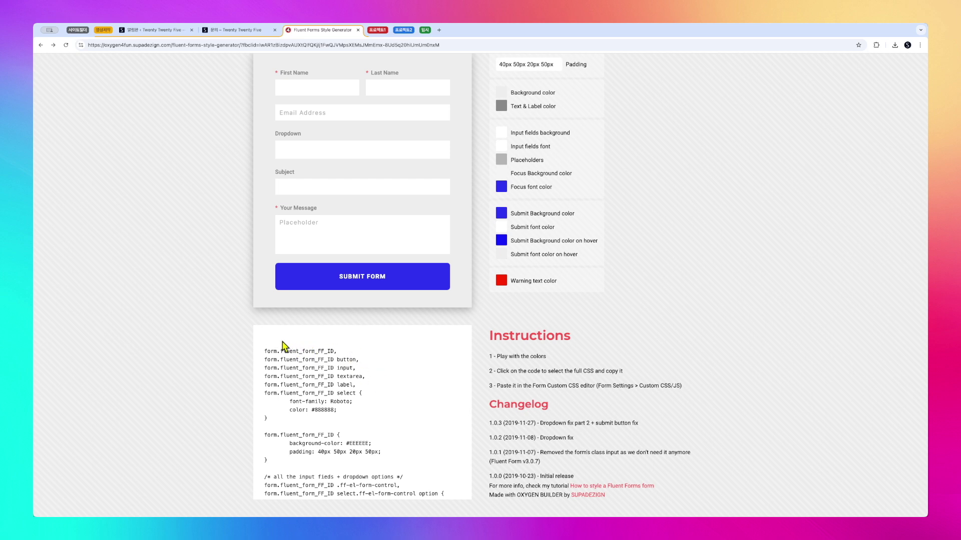
pyautogui.click(280, 367)
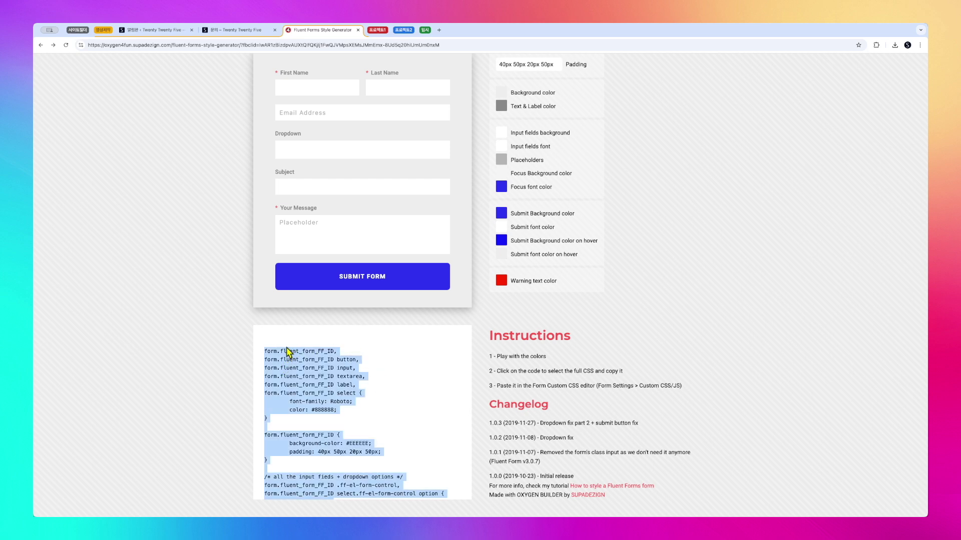
pyautogui.click(295, 386)
# Switch to the WordPress admin and open the contact form's custom CSS/JS settings in Fluent Forms.
pyautogui.click(152, 31)
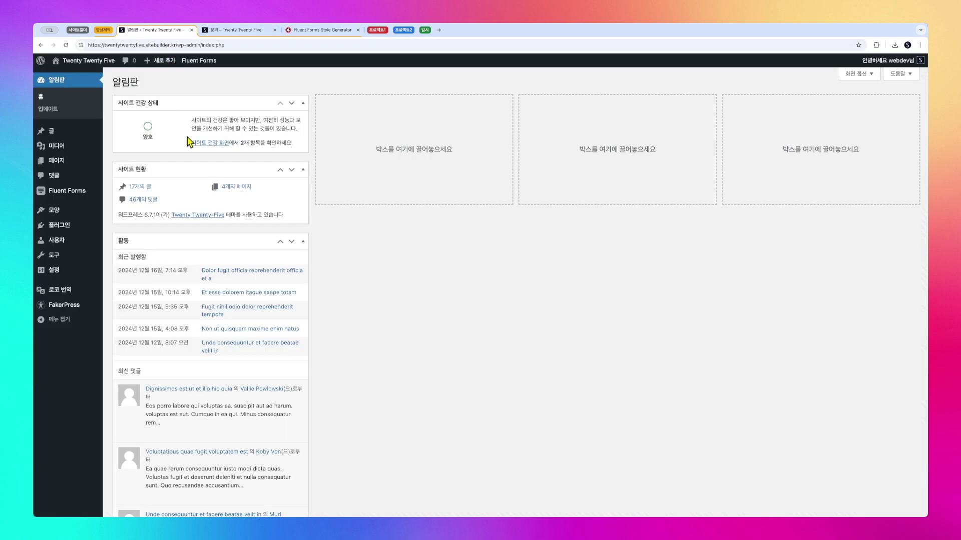
pyautogui.moveTo(83, 196)
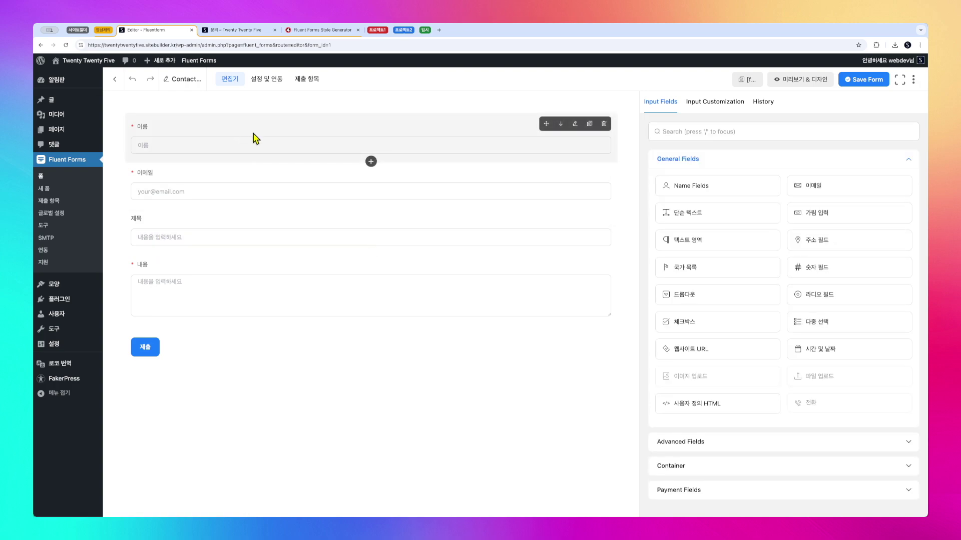
pyautogui.click(269, 82)
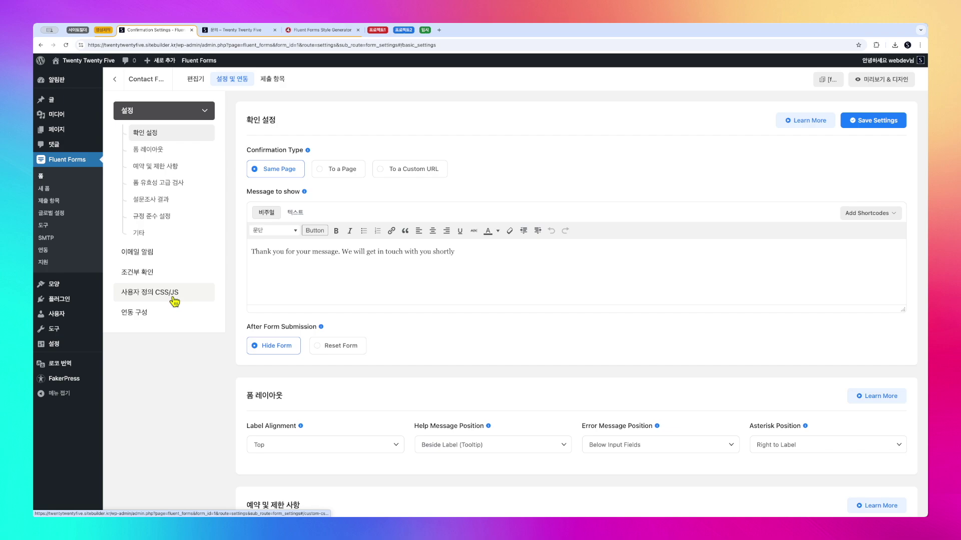
pyautogui.click(176, 301)
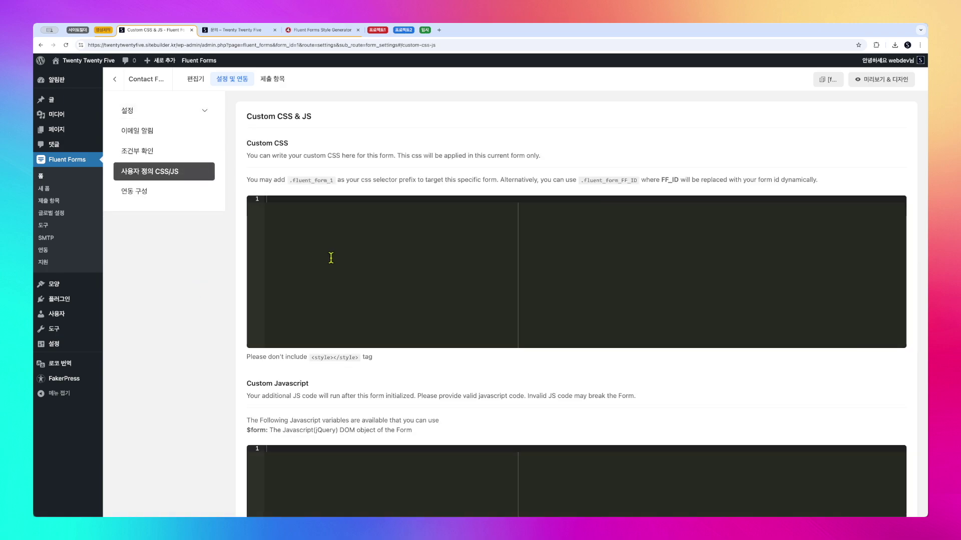
# Paste the generated style code into the form's Custom CSS editor.
pyautogui.scroll(-5, 224, 265)
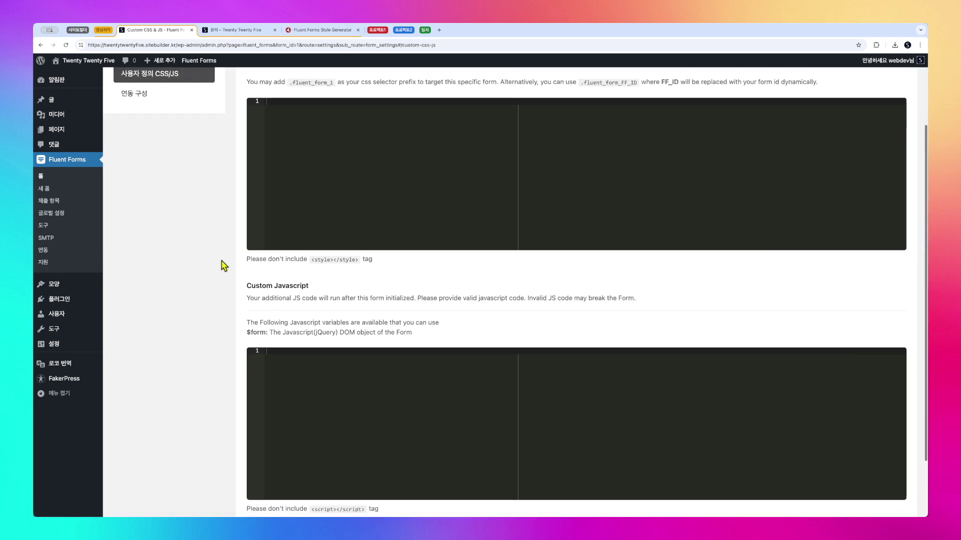
pyautogui.scroll(5, 223, 265)
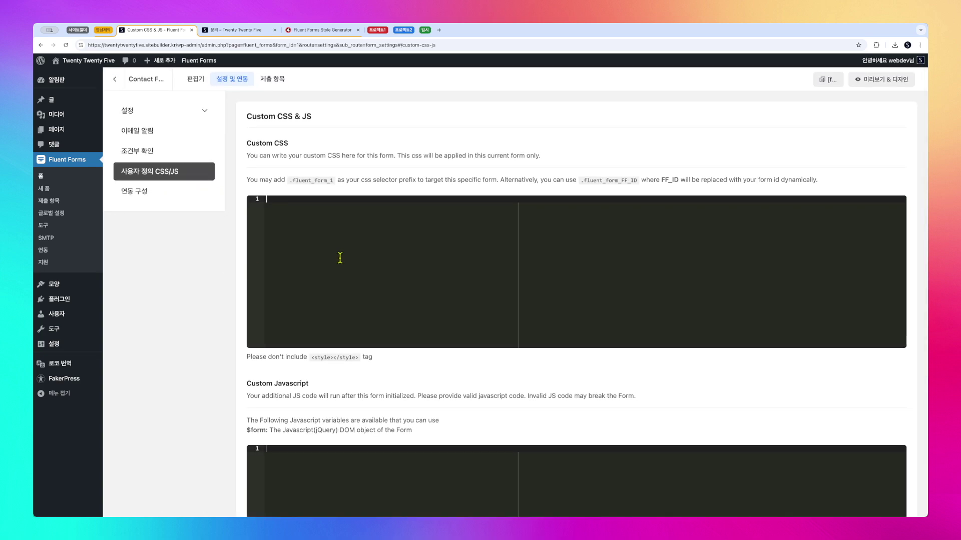
pyautogui.press('super+v')
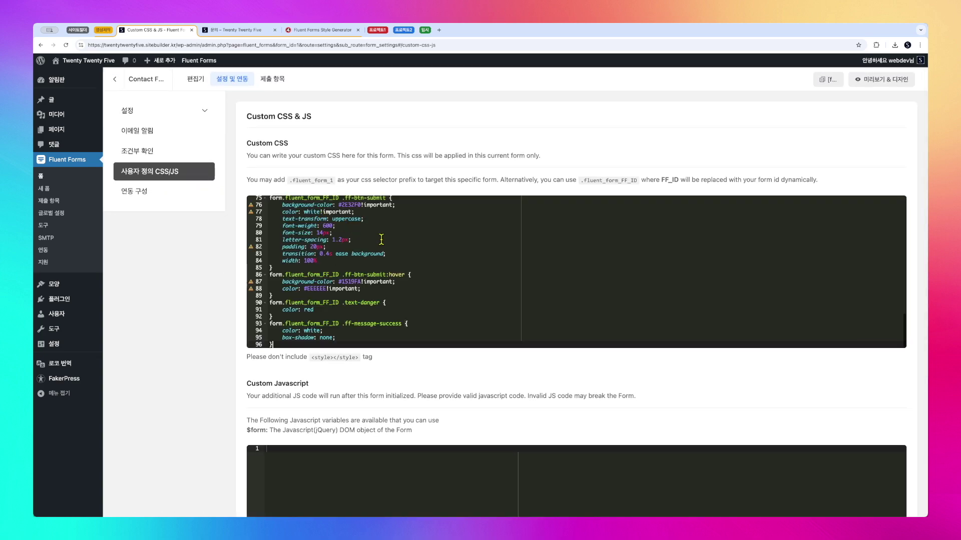
# Review the pasted CSS up to its first fluent_form_FF_ID selector and save the form's CSS and JS.
pyautogui.scroll(5, 402, 291)
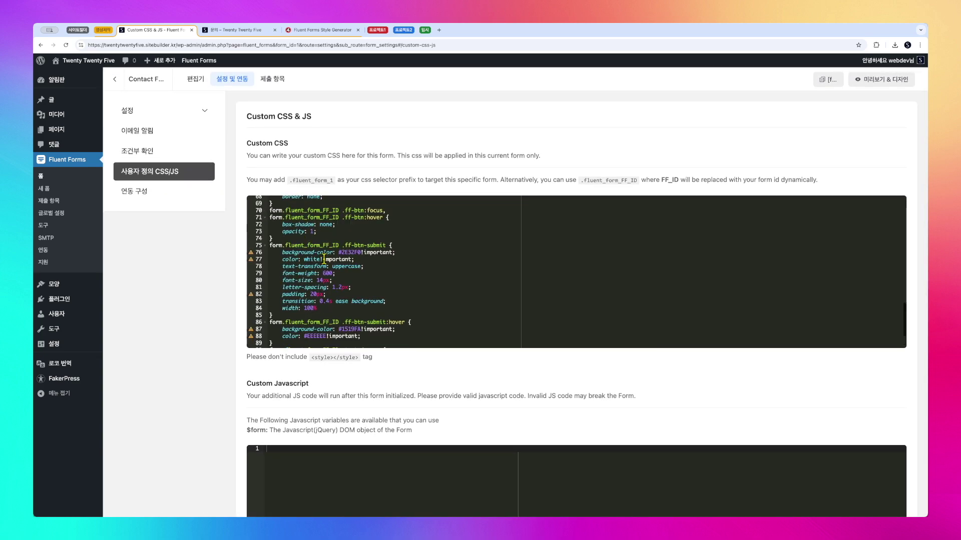
pyautogui.scroll(2, 323, 259)
pyautogui.scroll(2, 323, 260)
pyautogui.scroll(3, 323, 260)
pyautogui.scroll(2, 288, 198)
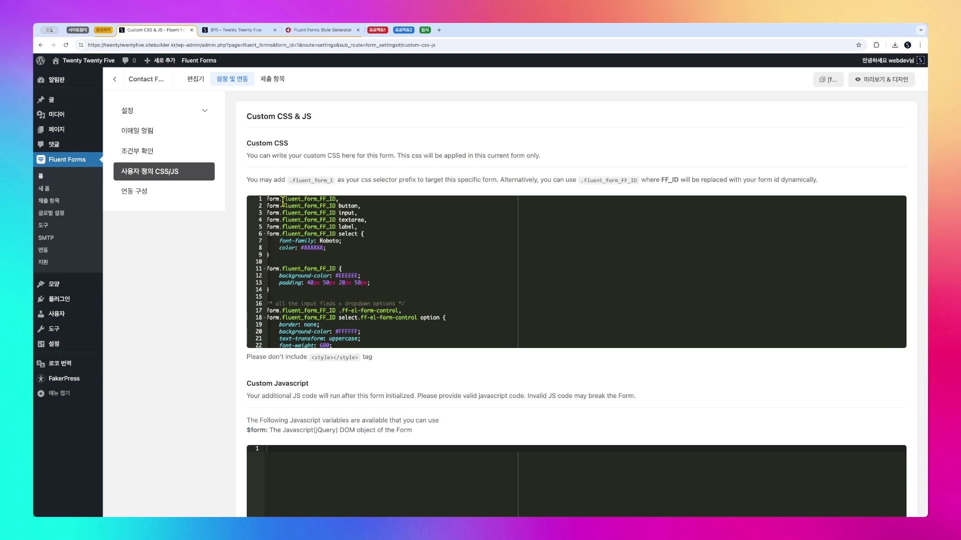
pyautogui.moveTo(287, 200); pyautogui.dragTo(334, 200)
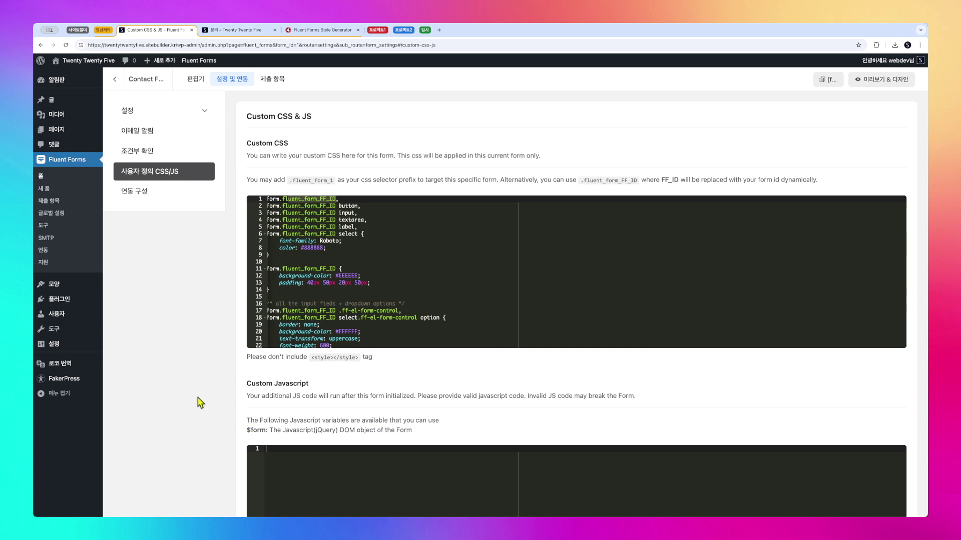
pyautogui.scroll(-5, 202, 402)
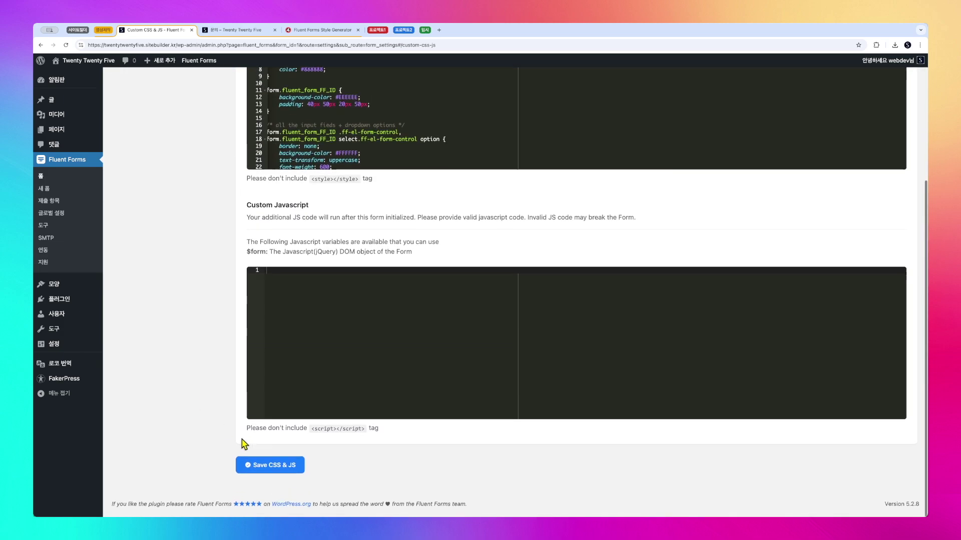
pyautogui.click(281, 471)
# Reload the live 문의 page and check the focus styling of the name, email, subject and message fields.
pyautogui.click(242, 32)
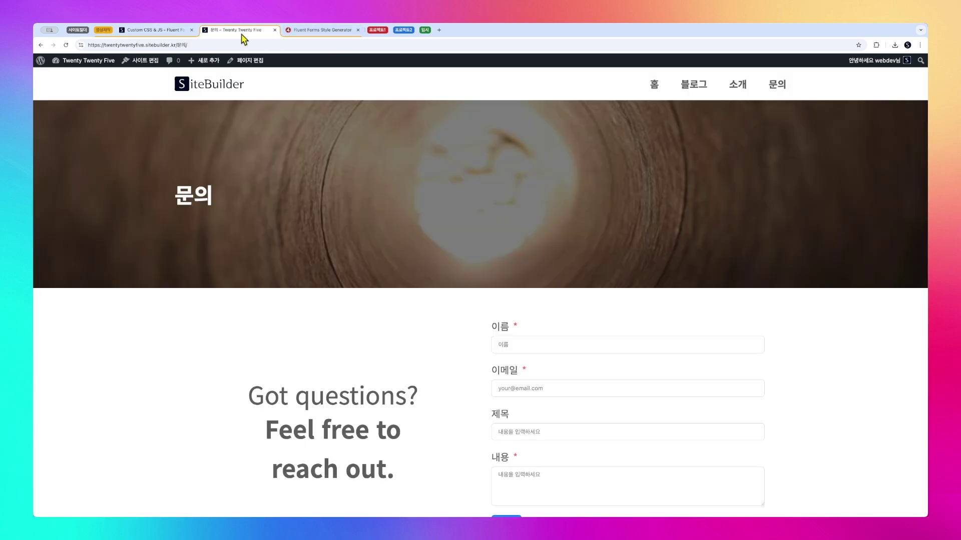
pyautogui.press('super+r')
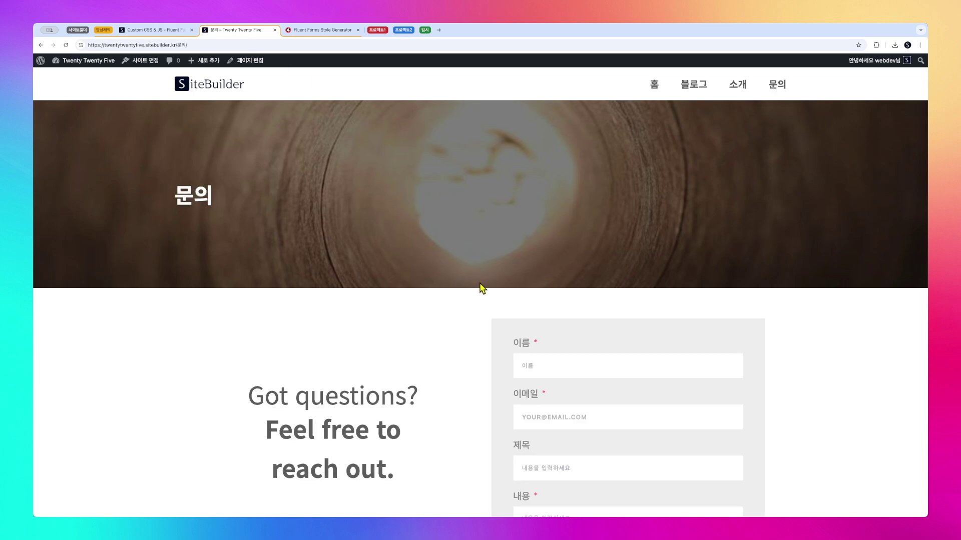
pyautogui.scroll(-2, 481, 286)
pyautogui.click(585, 260)
pyautogui.click(580, 318)
pyautogui.click(576, 368)
pyautogui.click(566, 420)
pyautogui.click(554, 368)
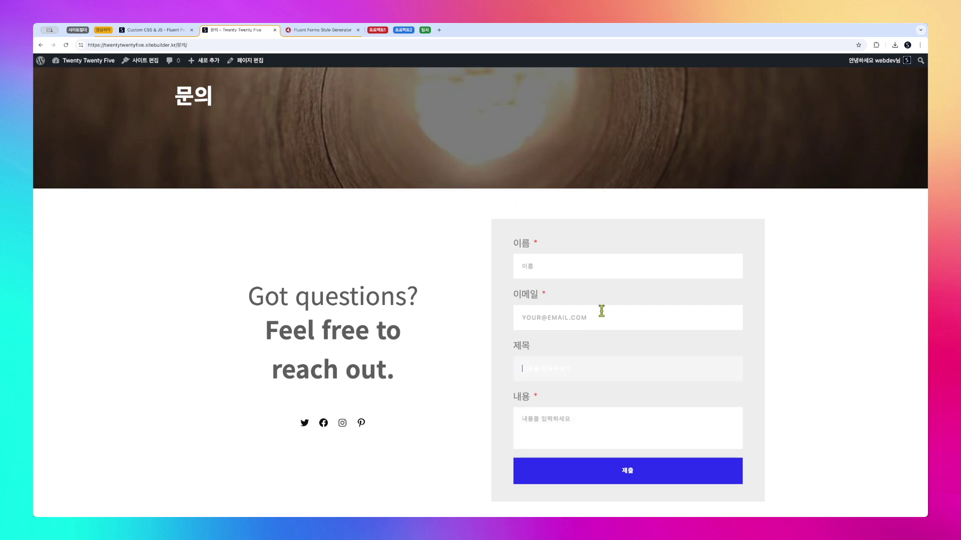
# Examine the placeholder legibility in the focused fields and the form's overall layout on the 문의 page.
pyautogui.click(579, 258)
pyautogui.click(563, 320)
pyautogui.click(599, 432)
pyautogui.scroll(-3, 599, 432)
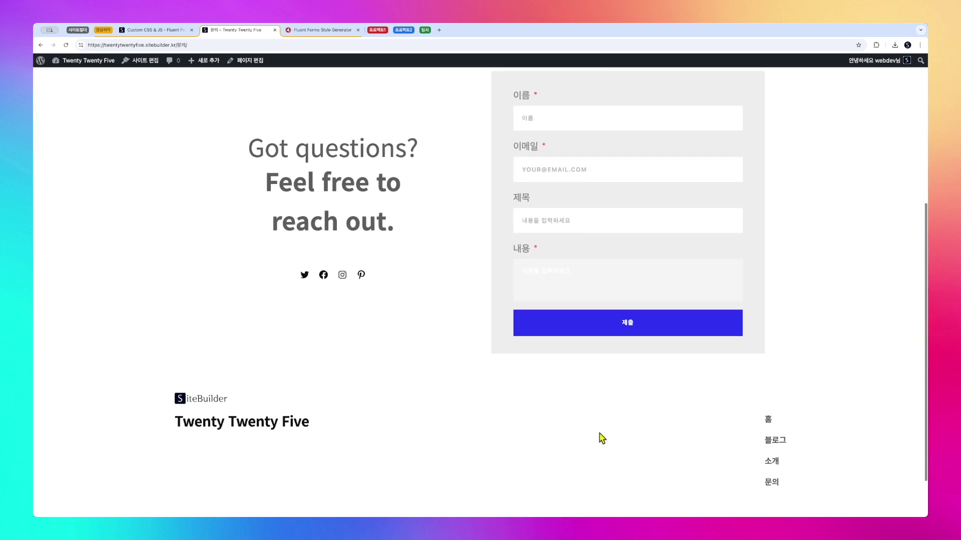
pyautogui.scroll(2, 601, 436)
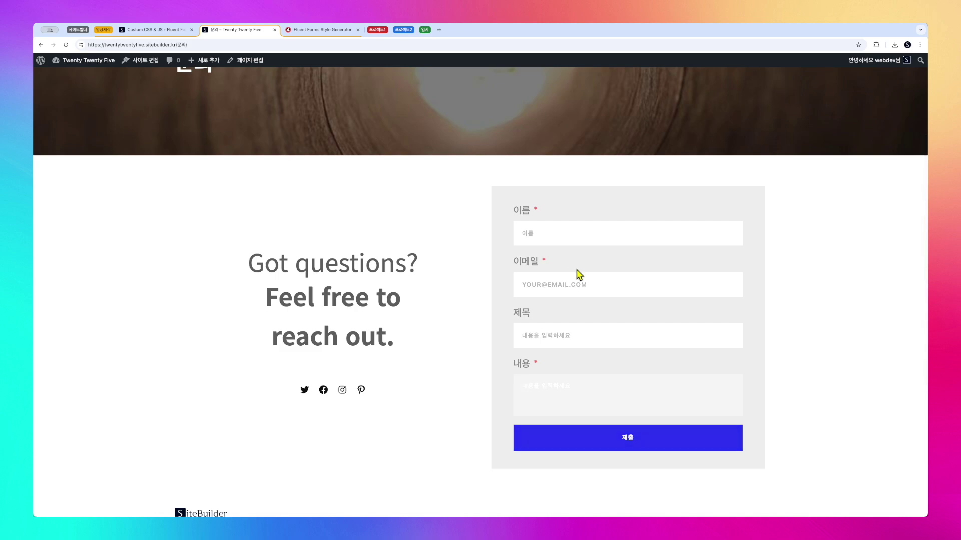
pyautogui.click(567, 338)
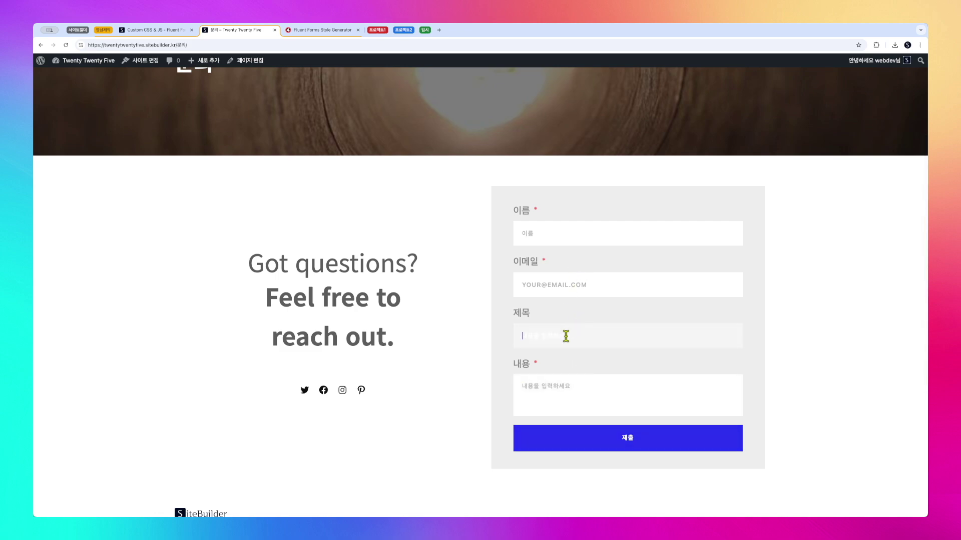
pyautogui.click(567, 282)
pyautogui.click(569, 335)
# Darken the placeholder color to #909090 in the Fluent Forms Style Generator and copy the generated CSS.
pyautogui.click(315, 31)
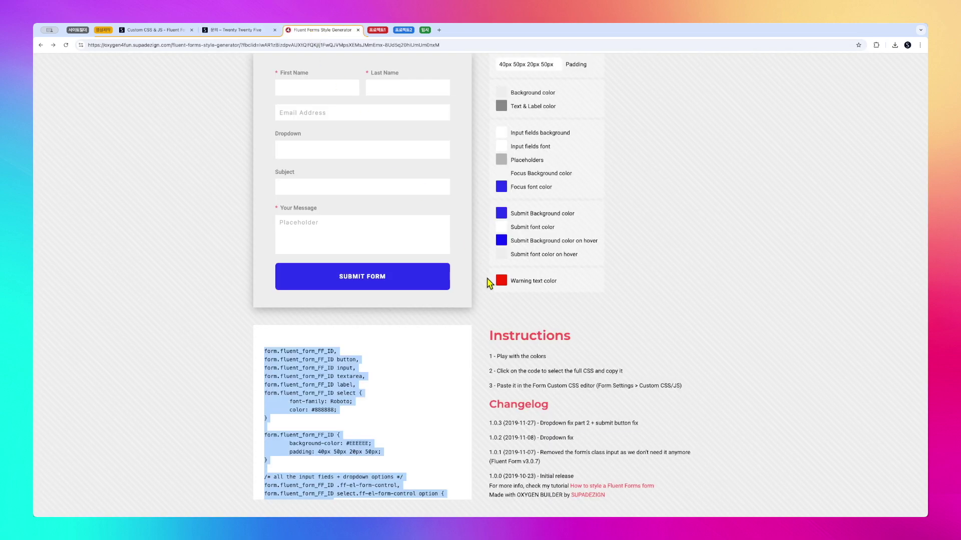
pyautogui.scroll(1, 534, 248)
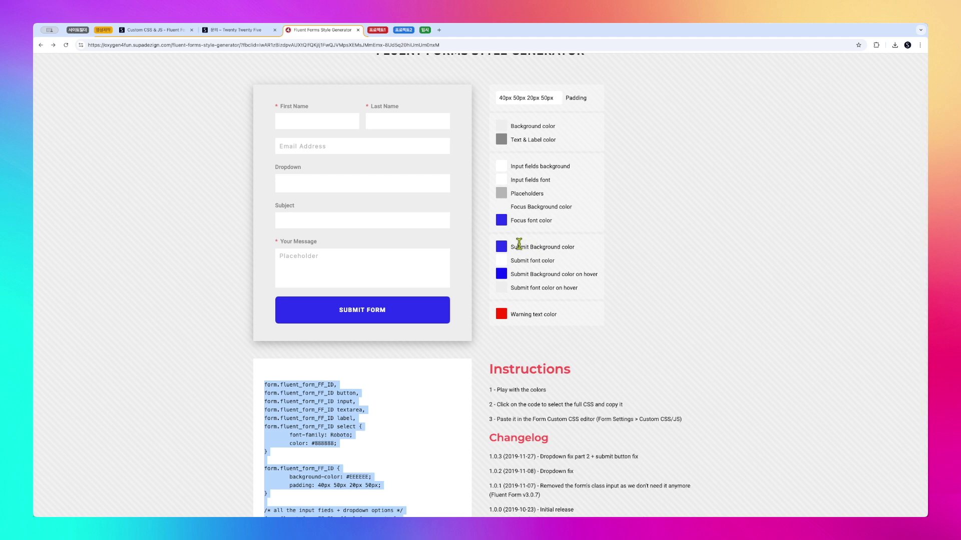
pyautogui.click(501, 195)
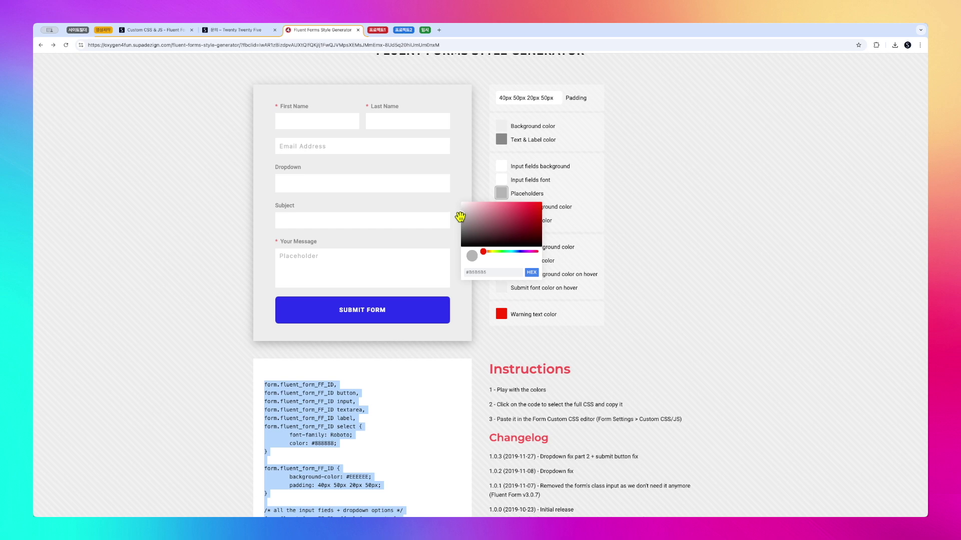
pyautogui.moveTo(460, 217); pyautogui.dragTo(458, 224)
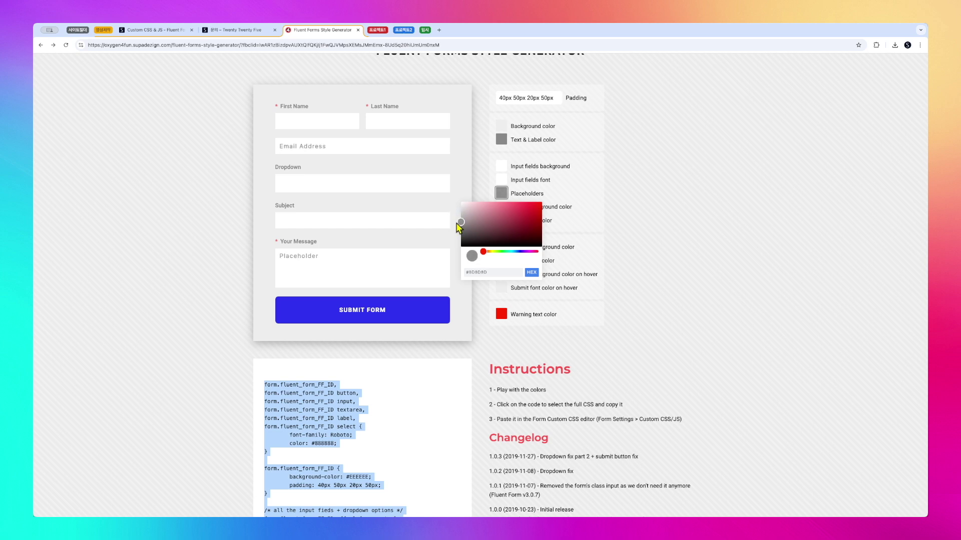
pyautogui.click(618, 179)
pyautogui.click(352, 410)
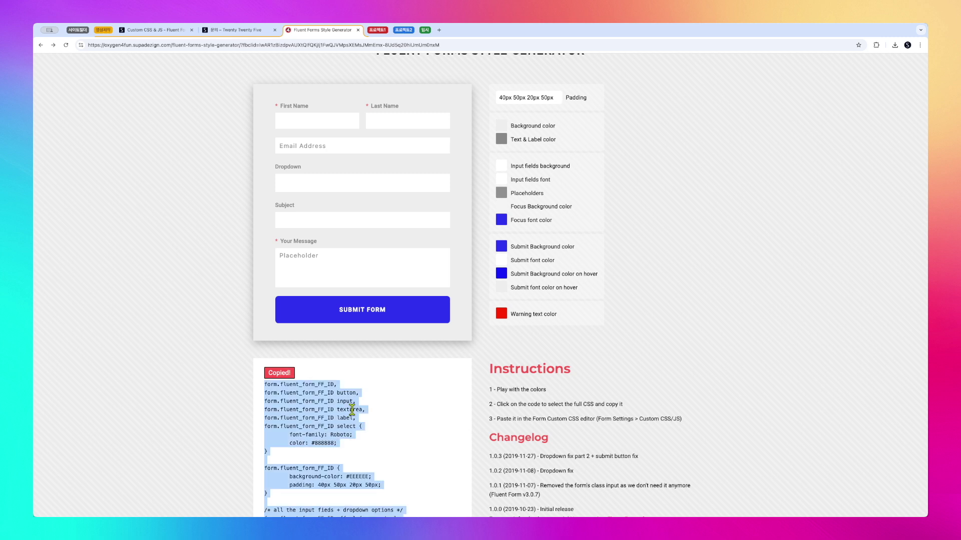
# Replace the form's entire Custom CSS with the newly copied style code and save the CSS and JS.
pyautogui.click(152, 31)
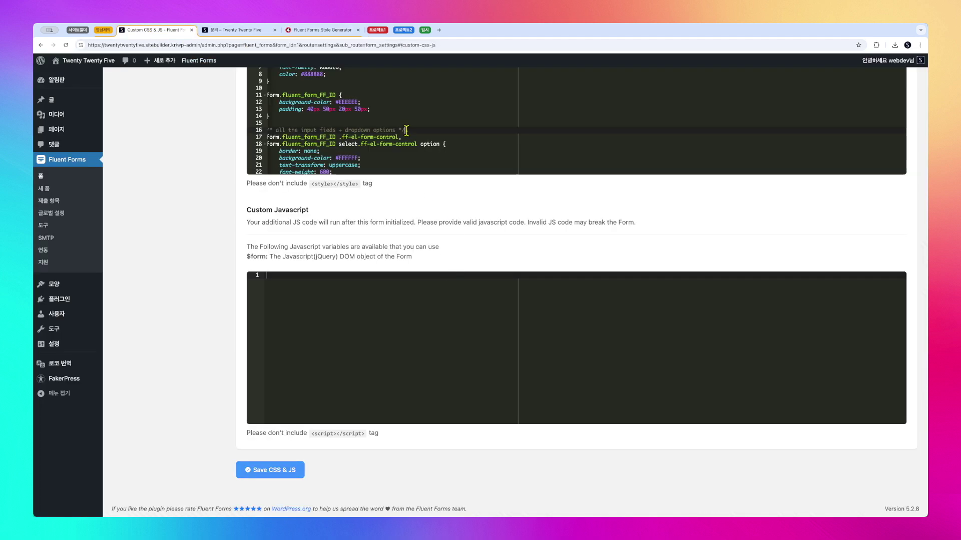
pyautogui.hotkey('ctrl', 'a')
pyautogui.hotkey('ctrl', 'v')
pyautogui.click(293, 473)
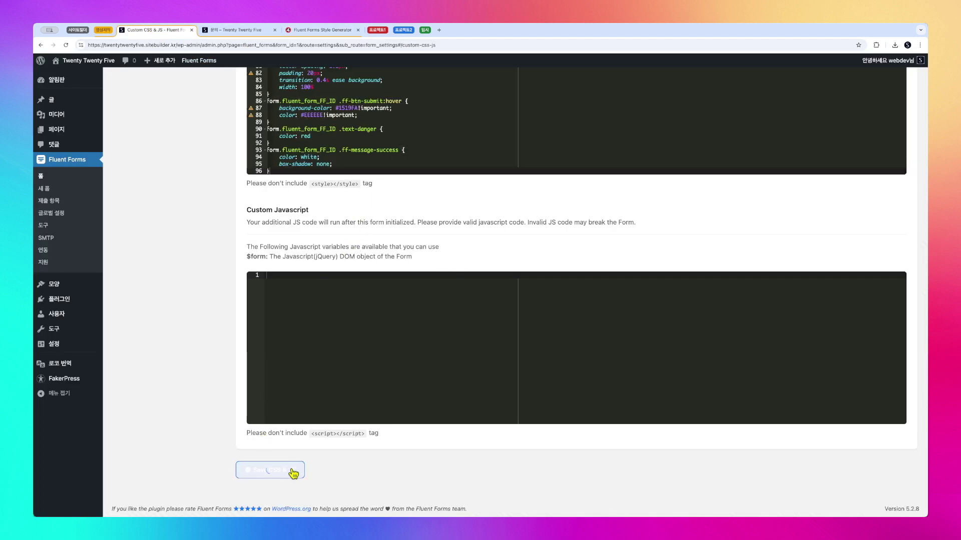
# Check the placeholder visibility on the live 문의 page by focusing the name, email and subject fields.
pyautogui.click(237, 30)
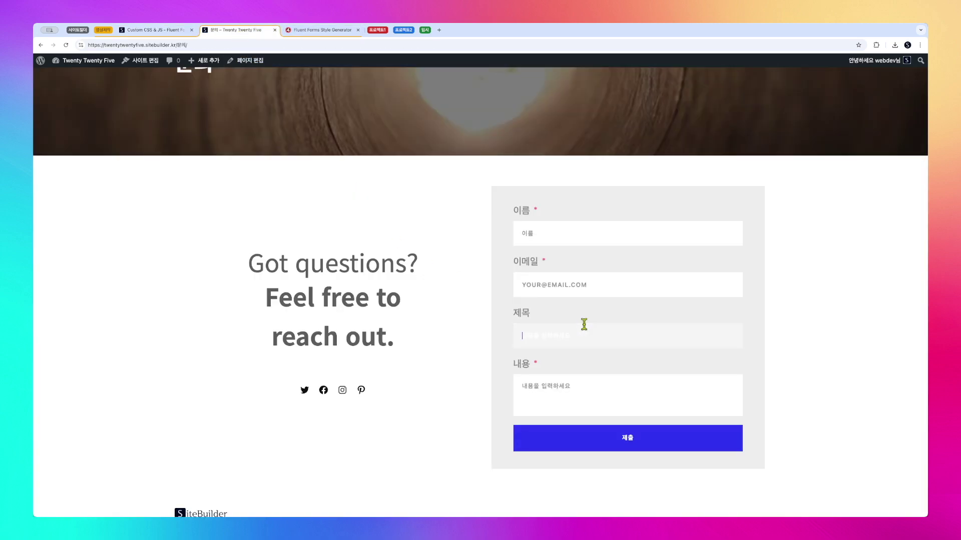
pyautogui.click(570, 342)
pyautogui.click(559, 238)
pyautogui.click(598, 284)
pyautogui.scroll(-1, 595, 290)
pyautogui.click(578, 330)
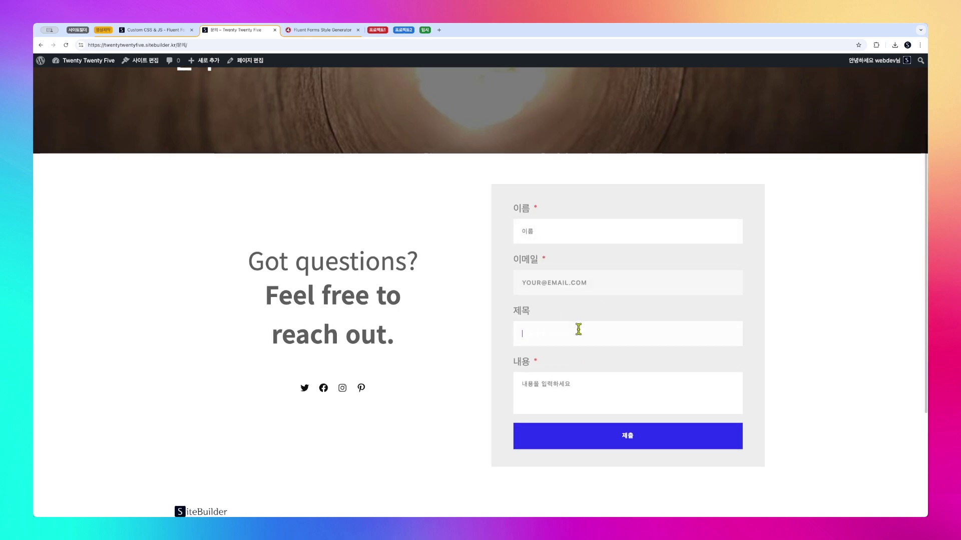
# Copy the #909090 color value from the ::placeholder rule in the form's Custom CSS.
pyautogui.click(157, 30)
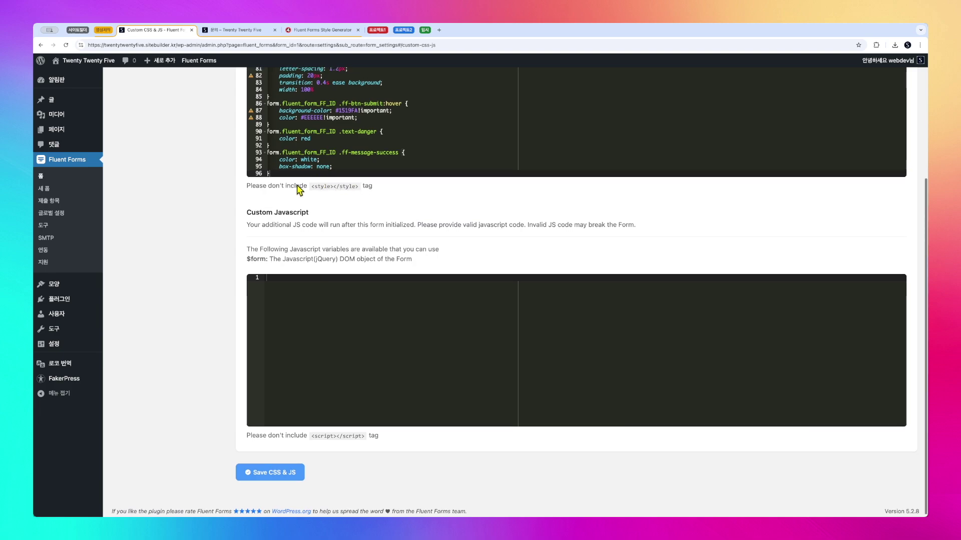
pyautogui.scroll(4, 203, 191)
pyautogui.scroll(-1, 325, 272)
pyautogui.click(345, 257)
pyautogui.scroll(-1, 348, 258)
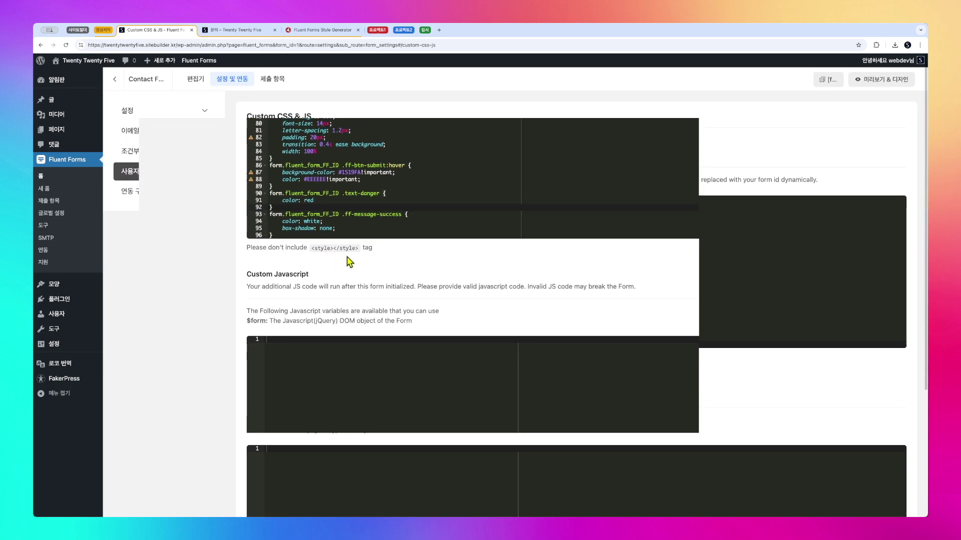
pyautogui.scroll(-1, 356, 205)
pyautogui.scroll(3, 233, 208)
pyautogui.scroll(3, 325, 261)
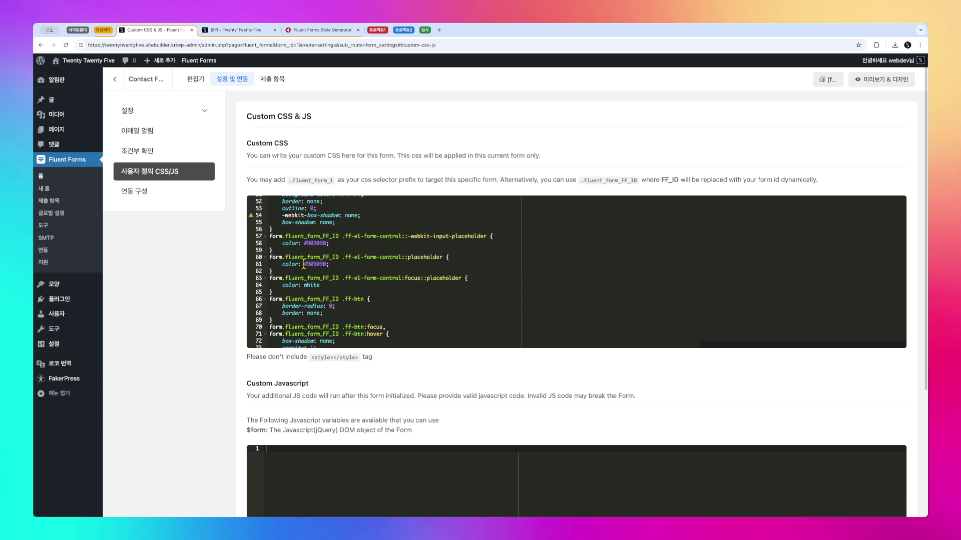
pyautogui.moveTo(312, 265); pyautogui.dragTo(325, 266)
pyautogui.hotkey('ctrl', 'c')
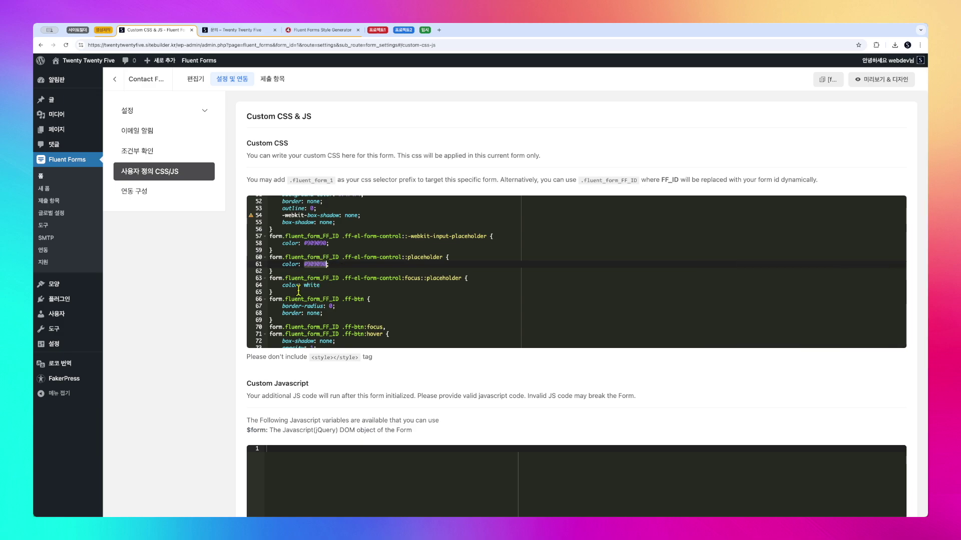
# Set the focus::placeholder color to #909090, save the CSS and JS, and check the fields on the 문의 page.
pyautogui.doubleClick(312, 286)
pyautogui.hotkey('ctrl', 'v')
pyautogui.doubleClick(311, 285)
pyautogui.click(390, 283)
pyautogui.scroll(-5, 317, 369)
pyautogui.click(271, 471)
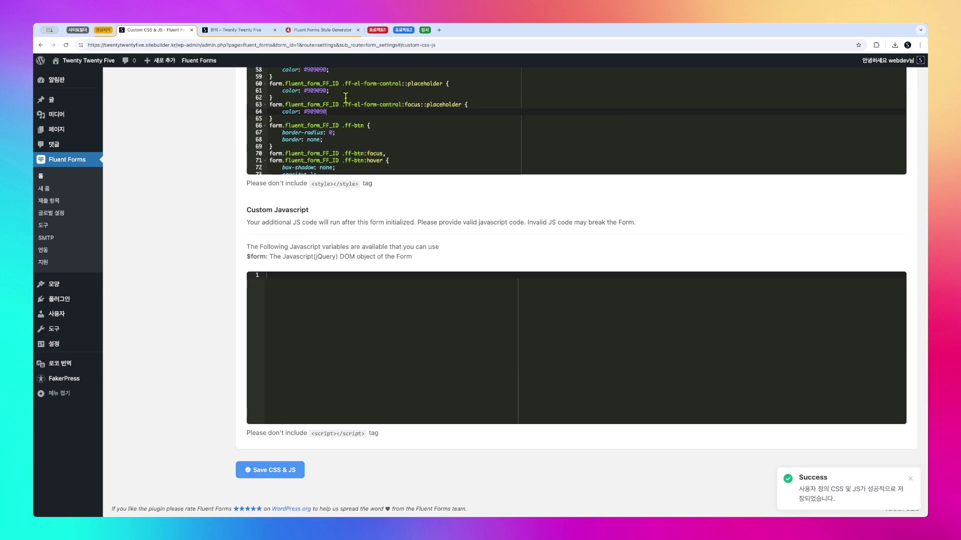
pyautogui.click(257, 31)
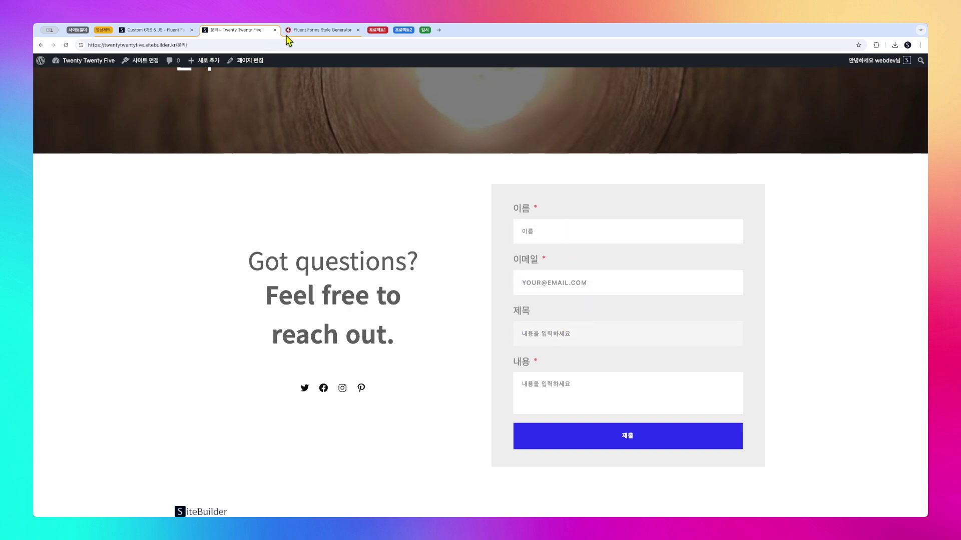
# Review the webkit-input-placeholder, placeholder and focus::placeholder selectors and the focus rule's color in the Custom CSS.
pyautogui.click(150, 31)
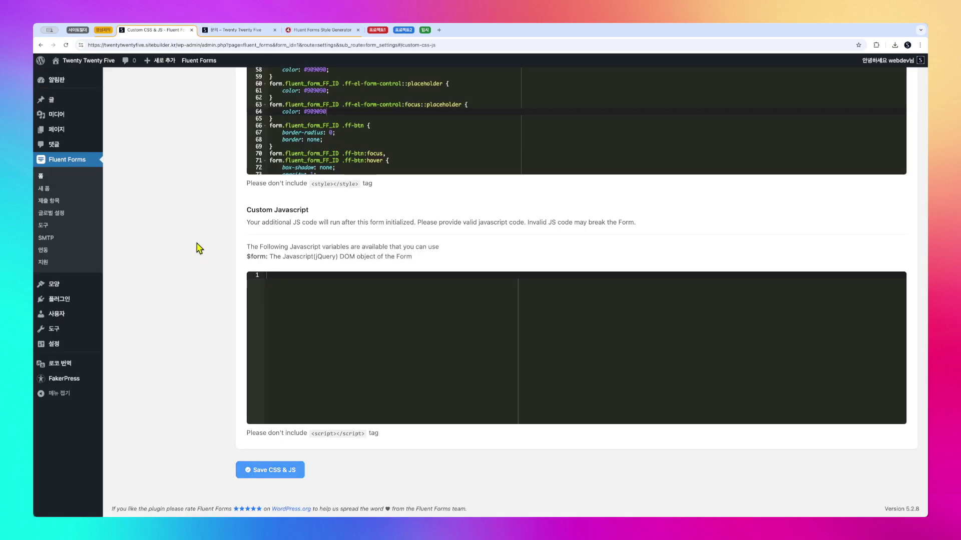
pyautogui.scroll(5, 199, 249)
pyautogui.doubleClick(464, 235)
pyautogui.doubleClick(426, 258)
pyautogui.doubleClick(446, 278)
pyautogui.doubleClick(428, 258)
pyautogui.doubleClick(470, 236)
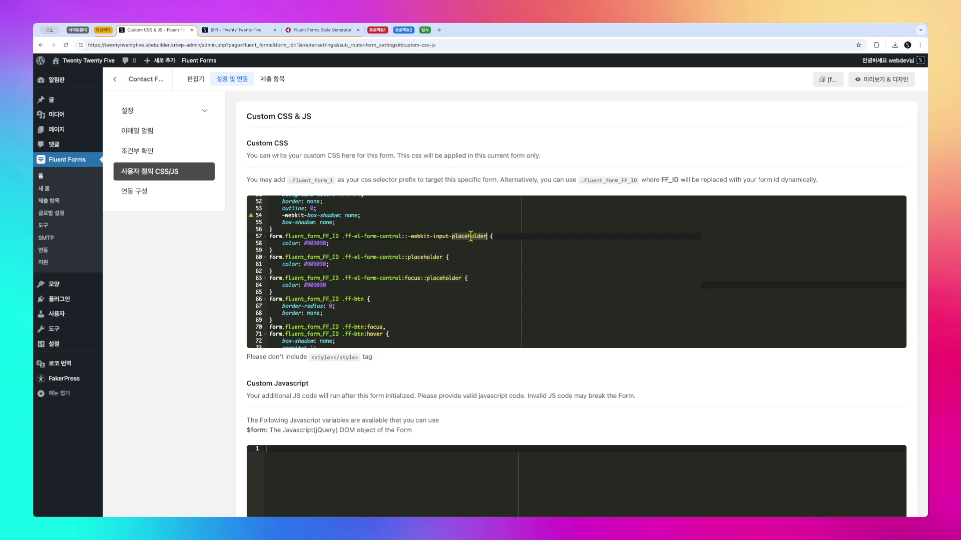
pyautogui.doubleClick(415, 258)
pyautogui.doubleClick(442, 278)
pyautogui.doubleClick(429, 258)
pyautogui.doubleClick(315, 285)
pyautogui.click(328, 285)
pyautogui.scroll(2, 315, 284)
# Enter a sample name in the 문의 form and compare how the text reads with the name field focused and unfocused.
pyautogui.click(231, 32)
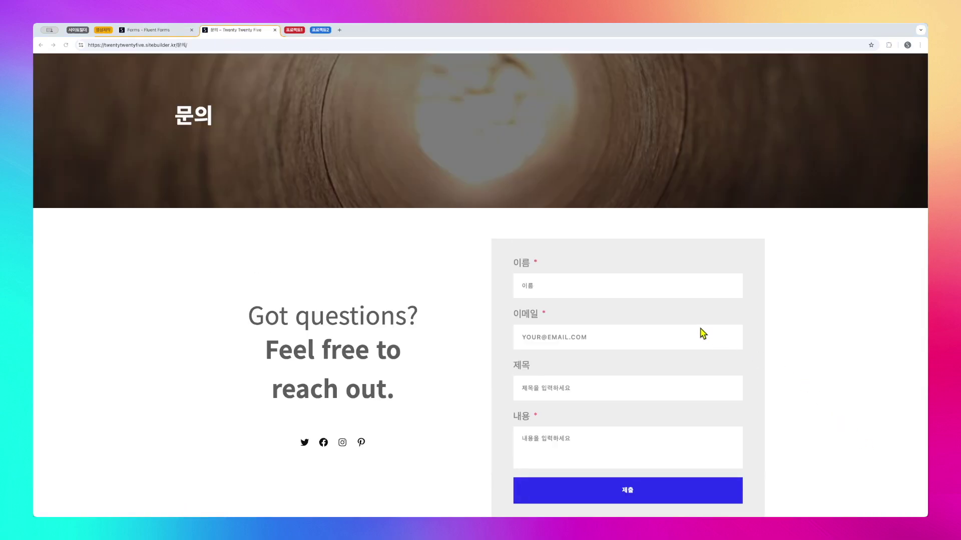
pyautogui.scroll(-2, 414, 274)
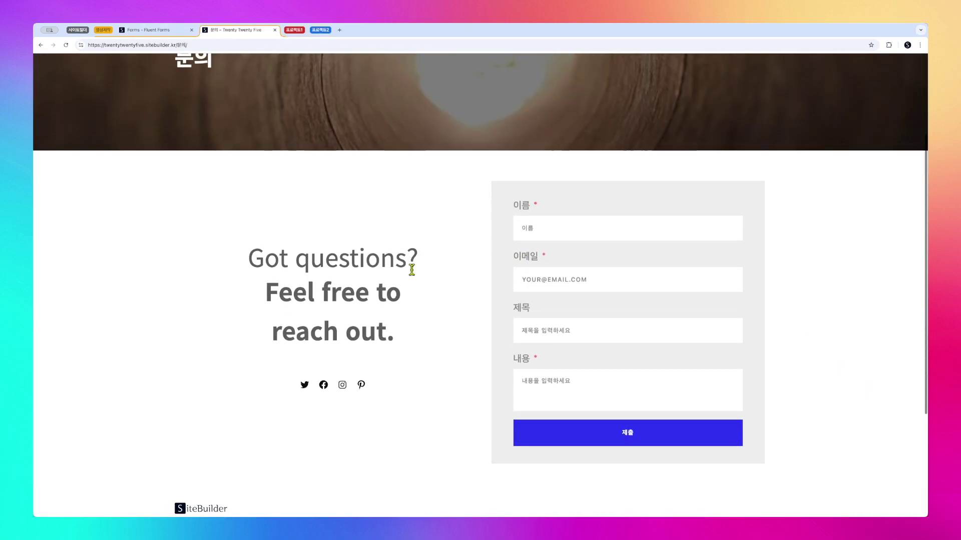
pyautogui.click(552, 275)
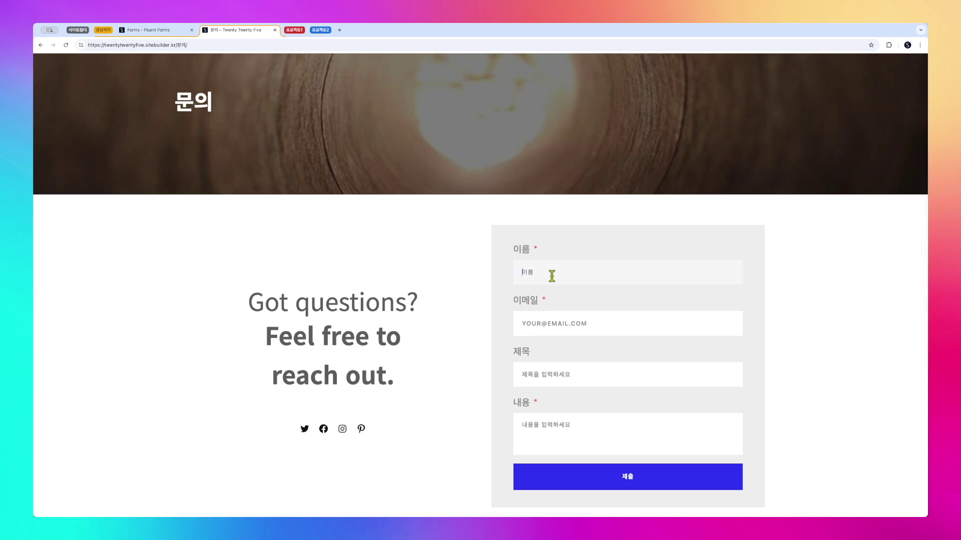
pyautogui.write('새')
pyautogui.press('Tab')
pyautogui.click(576, 276)
pyautogui.click(580, 325)
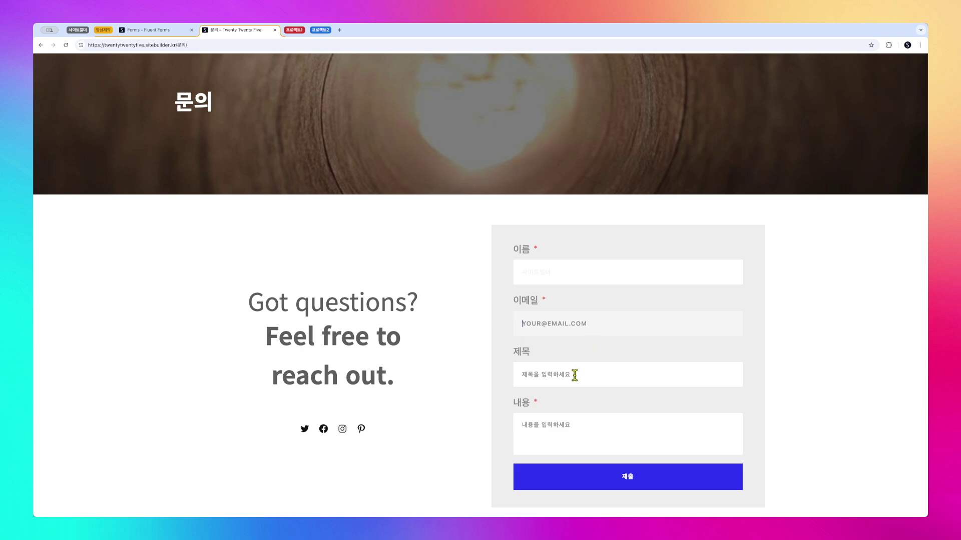
pyautogui.click(573, 279)
pyautogui.click(465, 285)
# Open the custom CSS/JS settings of the Contact Form Demo form.
pyautogui.click(169, 34)
pyautogui.moveTo(155, 215)
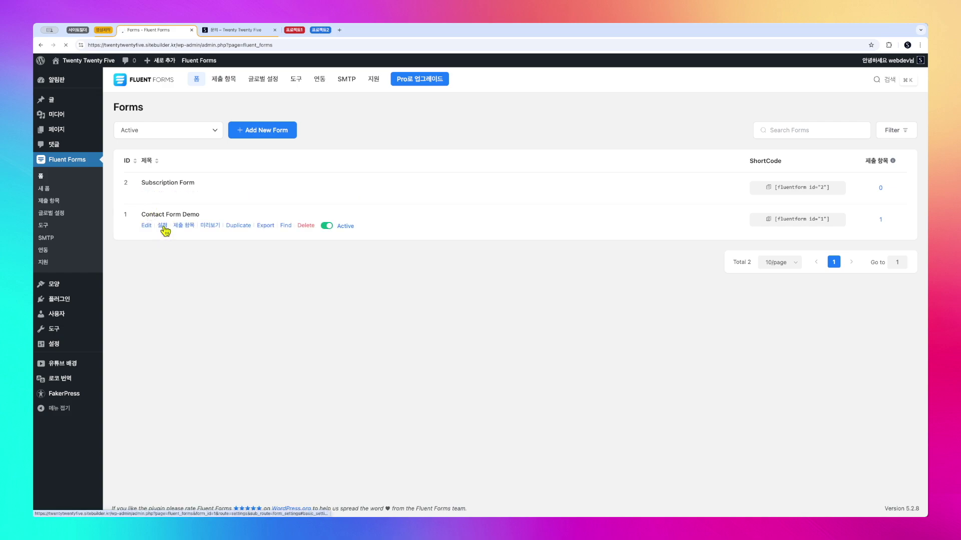
pyautogui.click(163, 226)
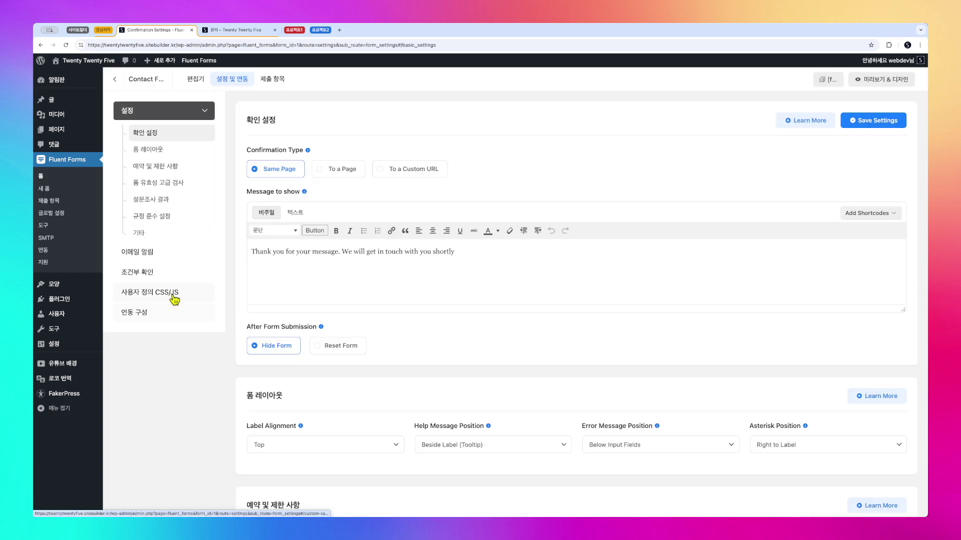
pyautogui.click(173, 300)
# Locate the rule for all input fields and dropdown options in the Custom CSS and examine its properties.
pyautogui.scroll(-3, 320, 283)
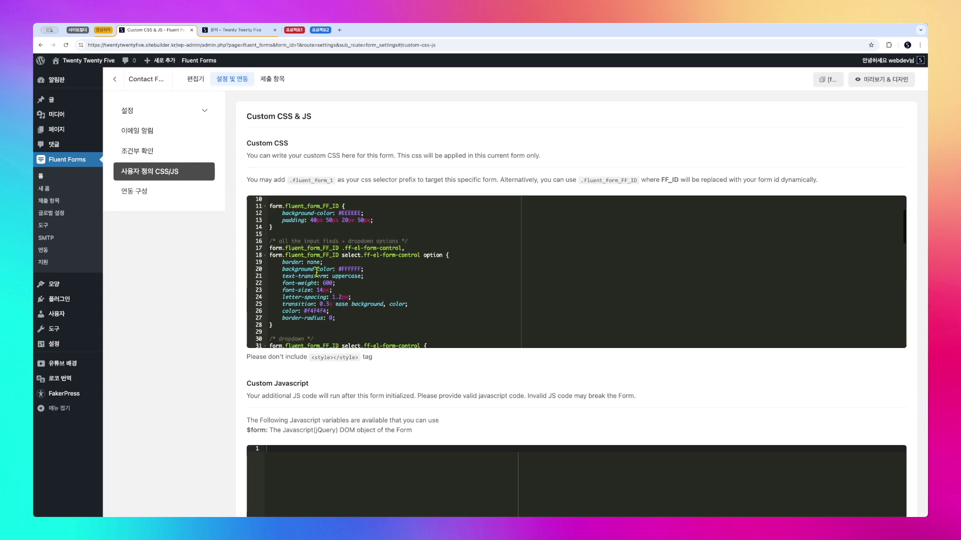
pyautogui.scroll(3, 318, 282)
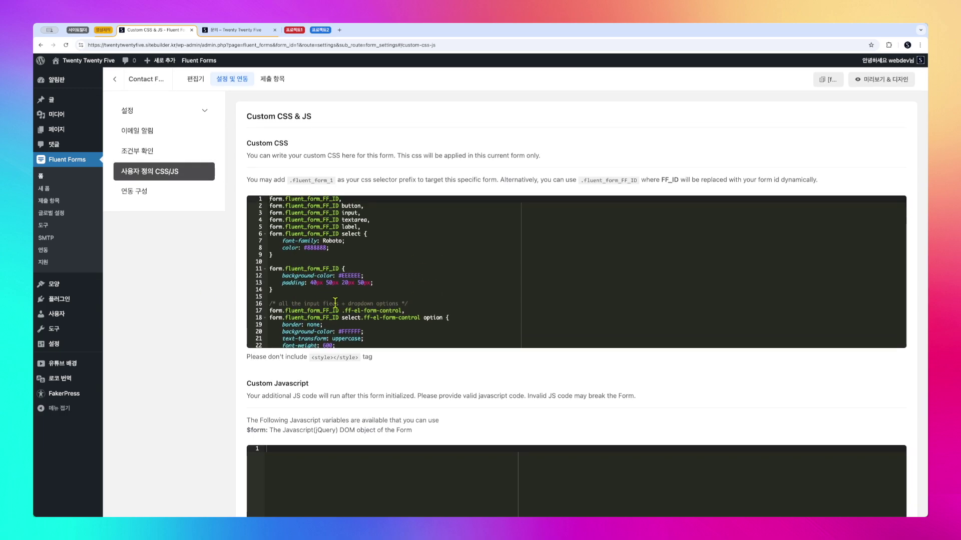
pyautogui.scroll(-4, 336, 302)
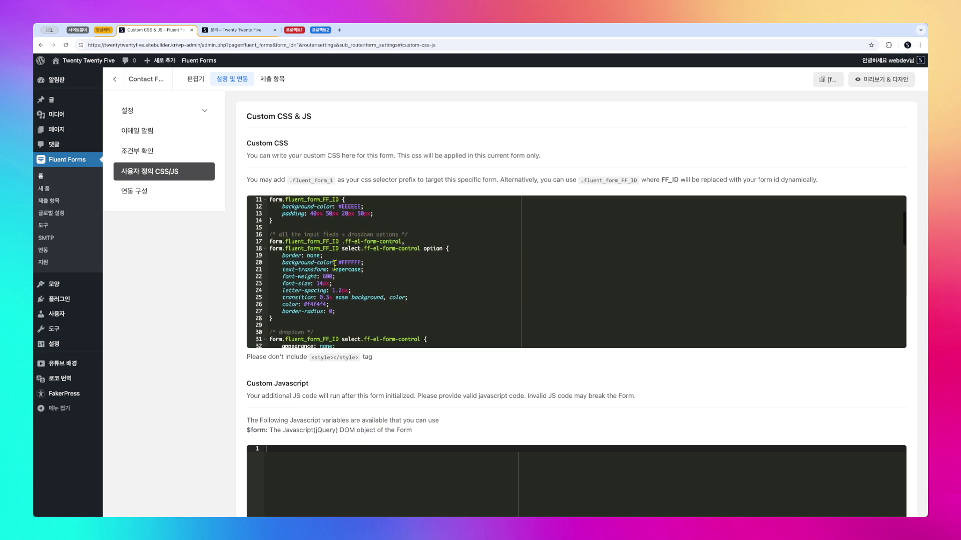
pyautogui.moveTo(270, 233); pyautogui.dragTo(359, 318)
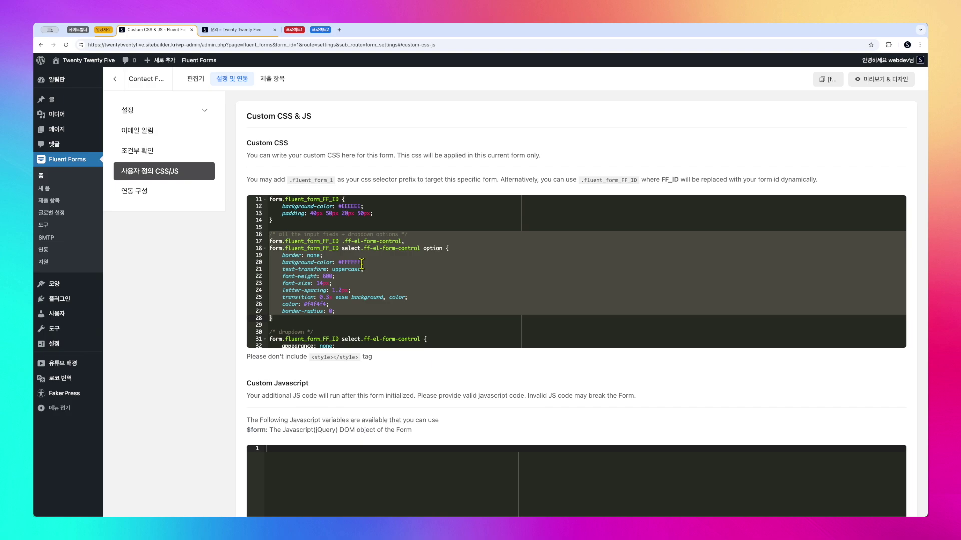
pyautogui.click(335, 255)
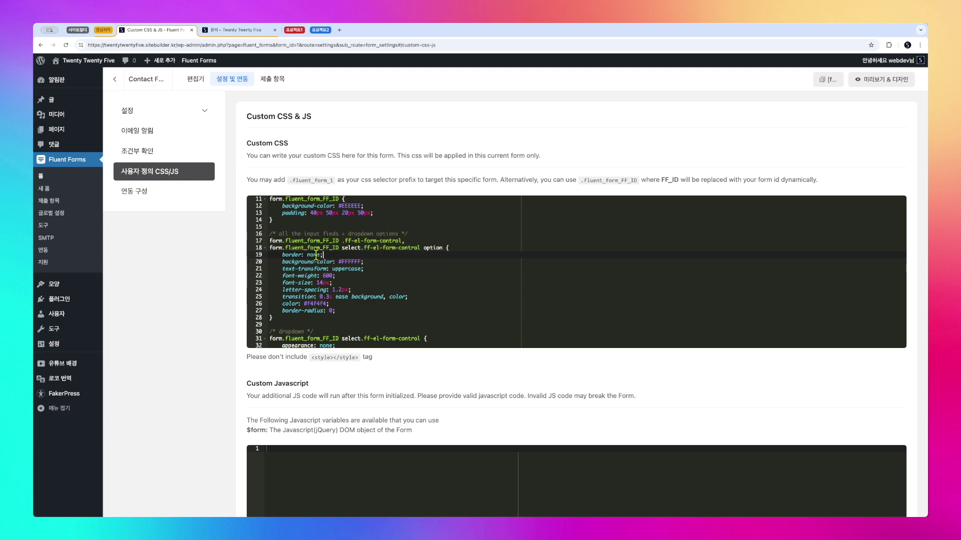
# Try white as the text color in the rule for all input fields and dropdown options.
pyautogui.doubleClick(315, 304)
pyautogui.press('BackSpace')
pyautogui.write('ㅈㅏㅅㄷ')
pyautogui.press('BackSpace')
pyautogui.press('BackSpace')
pyautogui.write('white')
# Set the input-field rule's text color to #f4f4f4 and save the form's CSS and JS.
pyautogui.doubleClick(313, 304)
pyautogui.press('BackSpace')
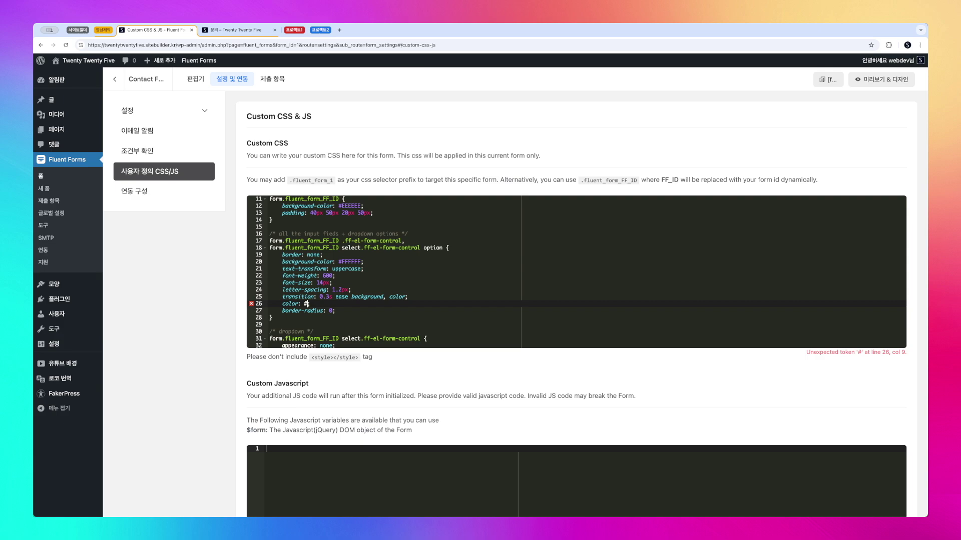
pyautogui.write('f4f4f4')
pyautogui.scroll(-4, 236, 326)
pyautogui.click(265, 469)
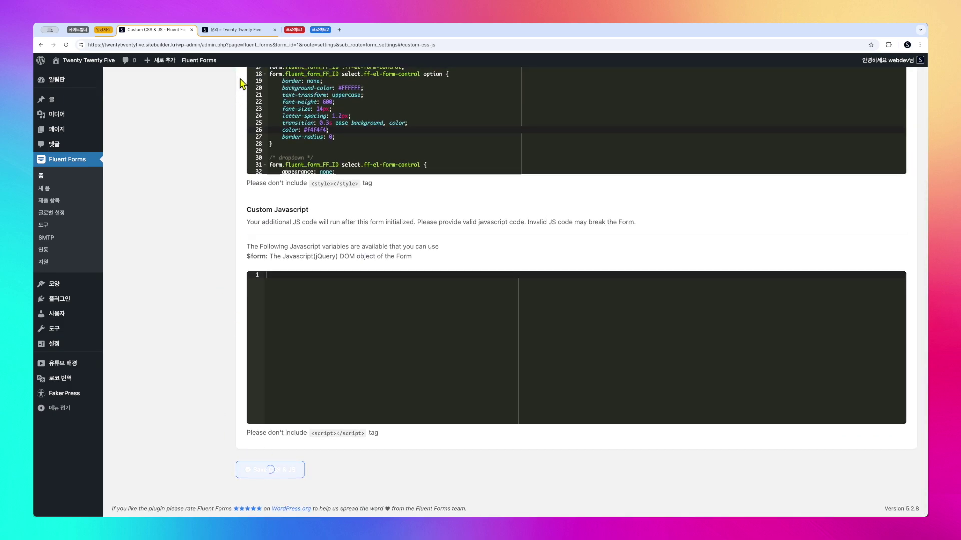
# Enter a sample name in the 문의 form again and check its legibility after moving focus to the email field.
pyautogui.click(240, 30)
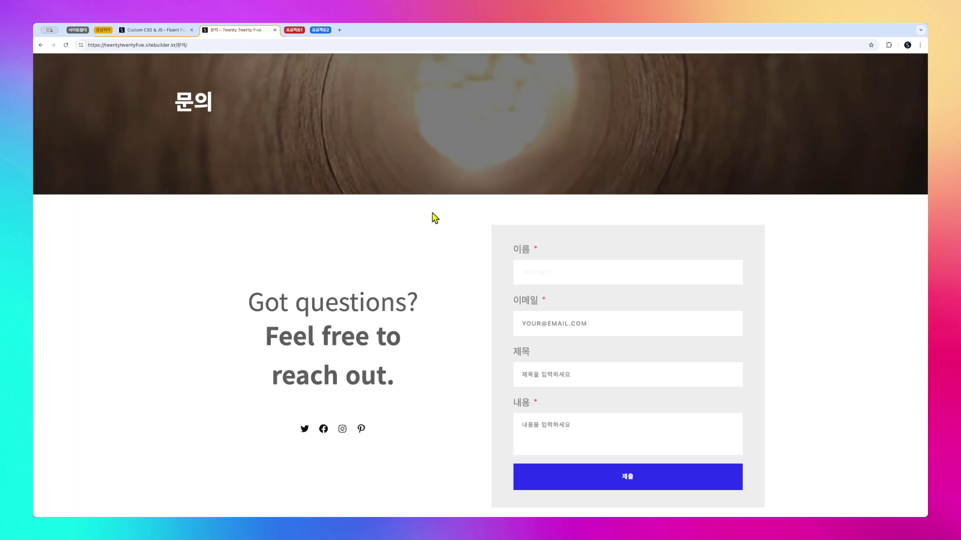
pyautogui.click(582, 274)
pyautogui.write('T')
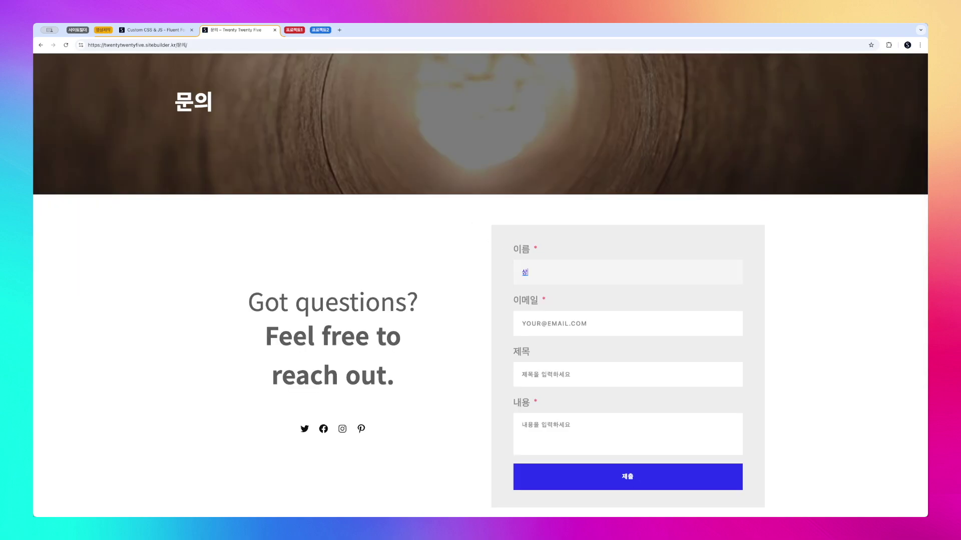
pyautogui.press('Tab')
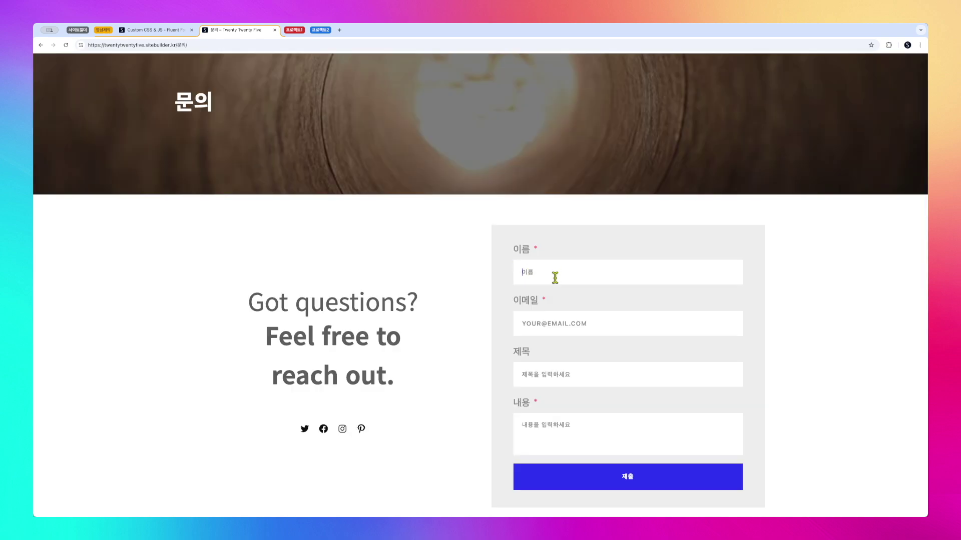
pyautogui.click(556, 273)
pyautogui.write('시')
pyautogui.press('Tab')
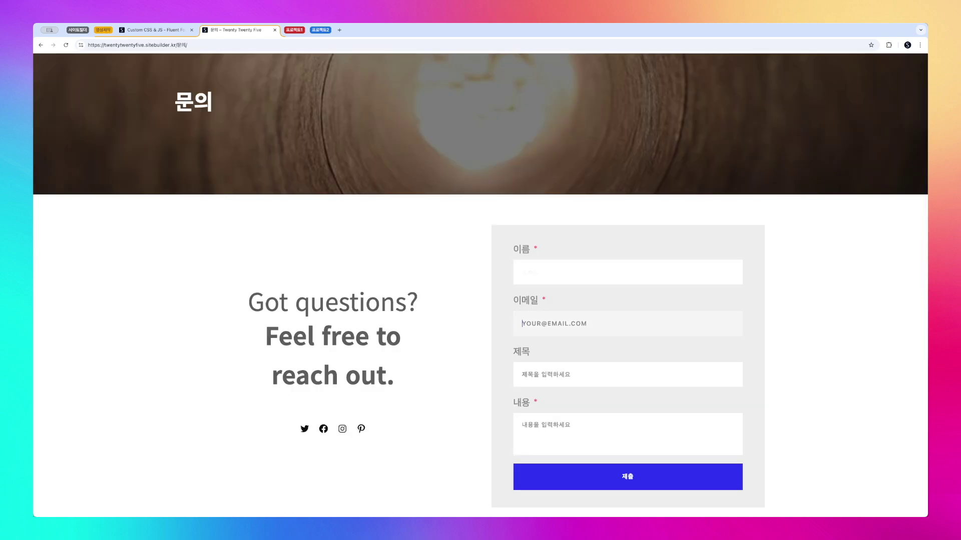
# Set the text color in the Custom CSS rule for all input fields to #4f4f4f and save the form's CSS and JS.
pyautogui.click(157, 31)
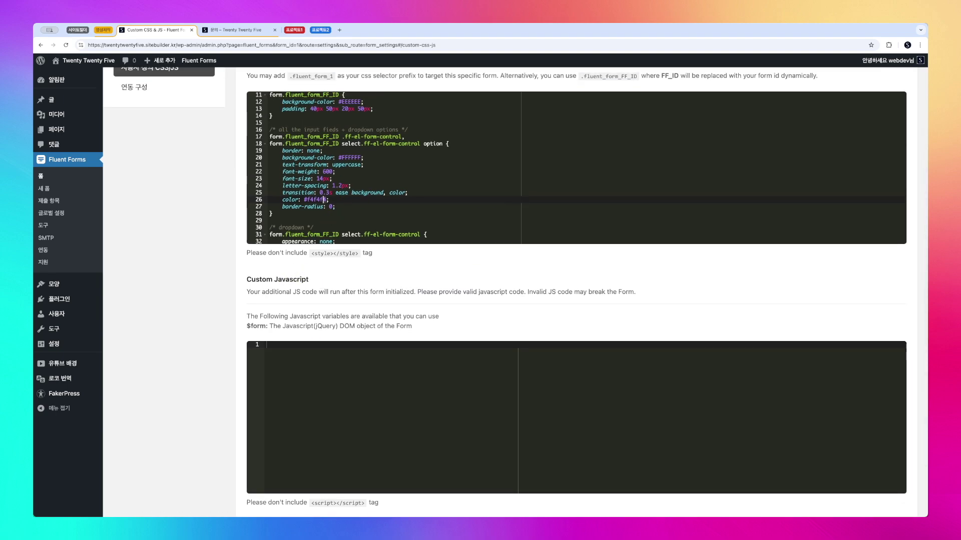
pyautogui.moveTo(314, 199); pyautogui.dragTo(307, 199)
pyautogui.write('4')
pyautogui.write('f4')
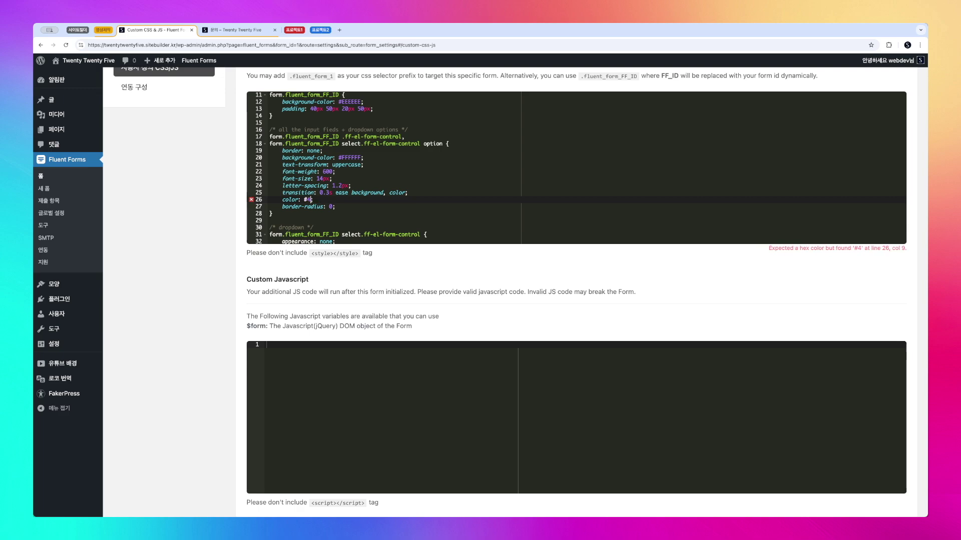
pyautogui.write('f4f')
pyautogui.scroll(5, 592, 217)
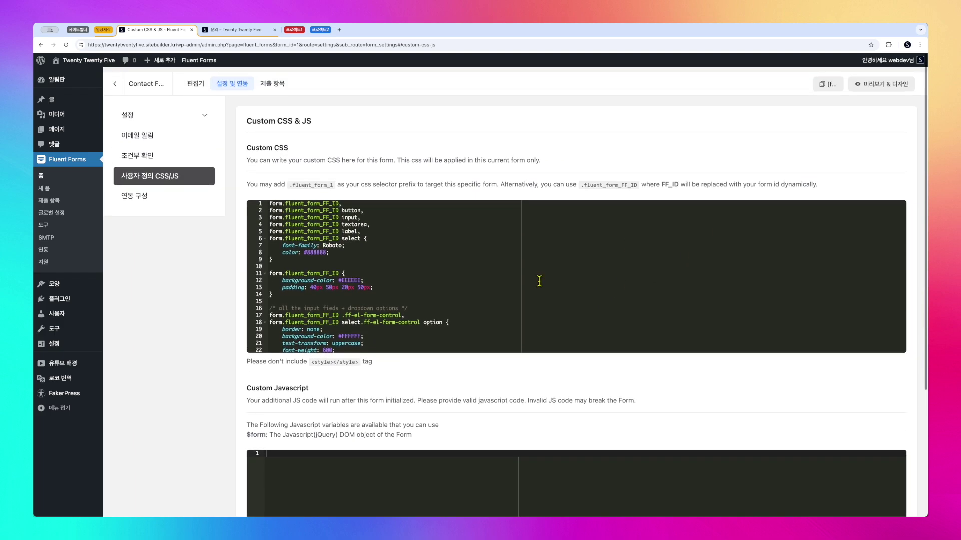
pyautogui.scroll(-5, 627, 245)
pyautogui.click(271, 470)
# Reload the 문의 page, enter sample text in the name field and check its legibility with and without focus.
pyautogui.click(228, 28)
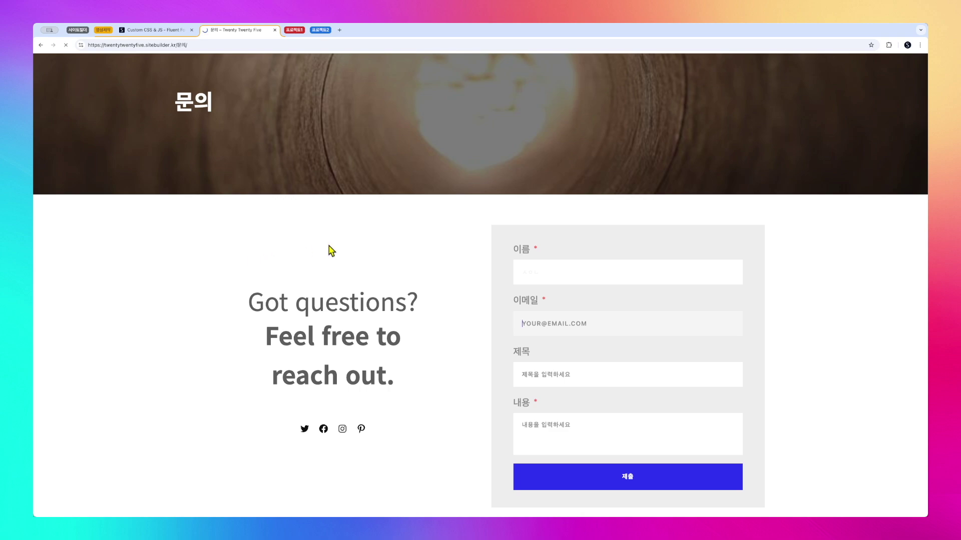
pyautogui.click(569, 272)
pyautogui.write('T')
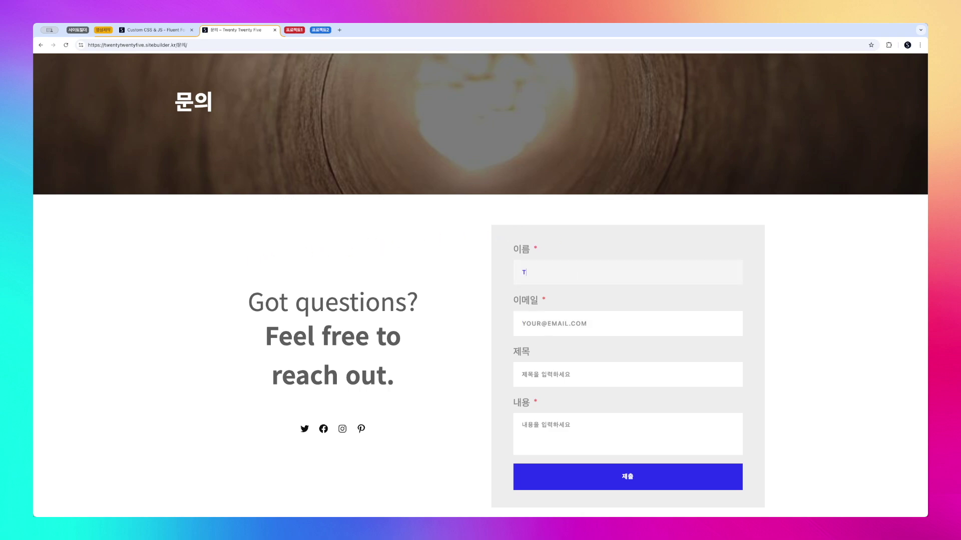
pyautogui.write('이트')
pyautogui.press('Tab')
pyautogui.hotkey('shift', 'Tab')
pyautogui.press('Right')
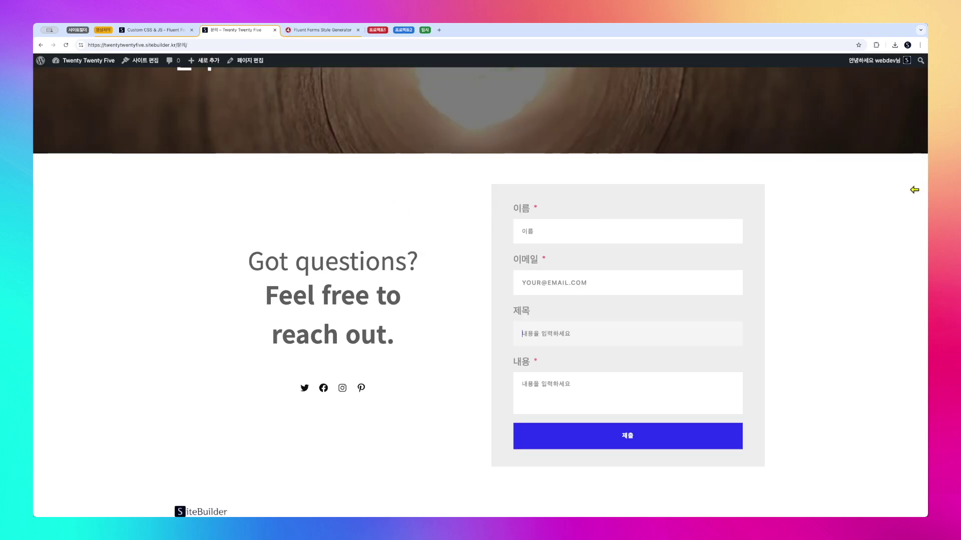
# Narrow the browser window to mobile width and restore it, examining the 문의 page's layout from header to footer at both widths.
pyautogui.moveTo(925, 189); pyautogui.dragTo(130, 204)
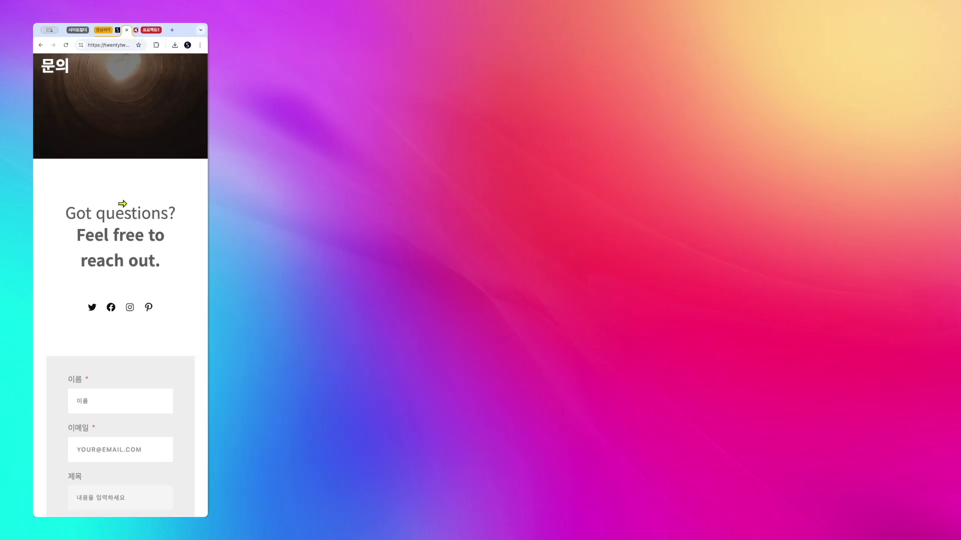
pyautogui.scroll(-5, 77, 232)
pyautogui.scroll(8, 76, 229)
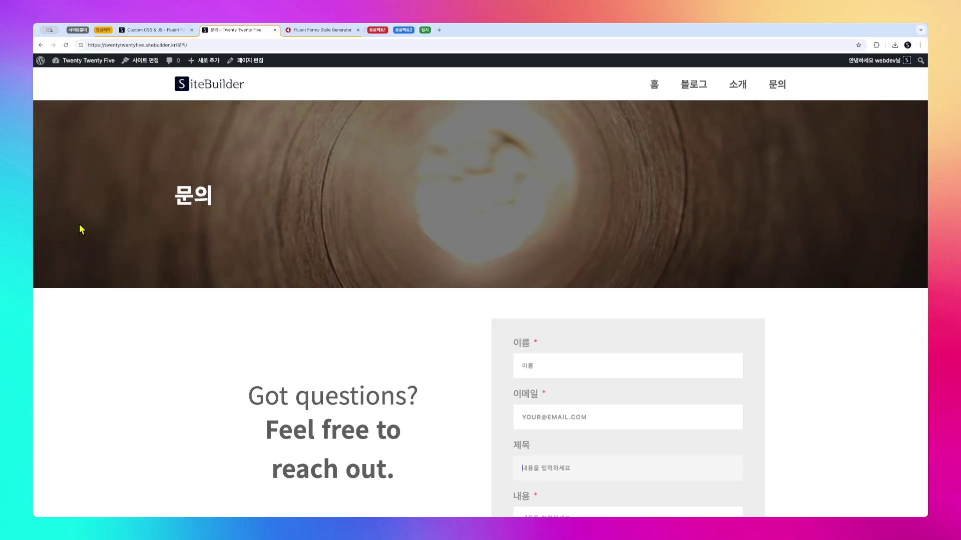
pyautogui.scroll(-5, 303, 279)
pyautogui.scroll(2, 334, 246)
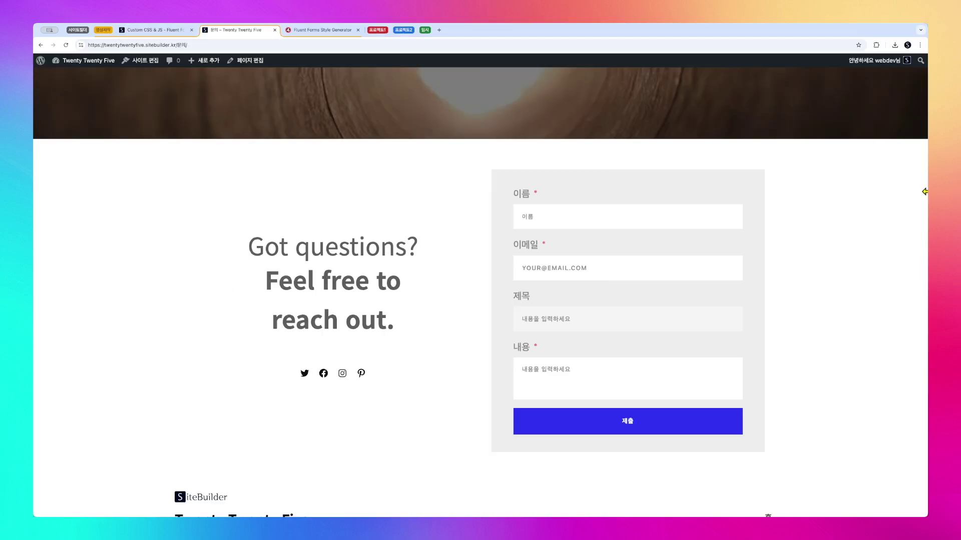
pyautogui.scroll(3, 550, 241)
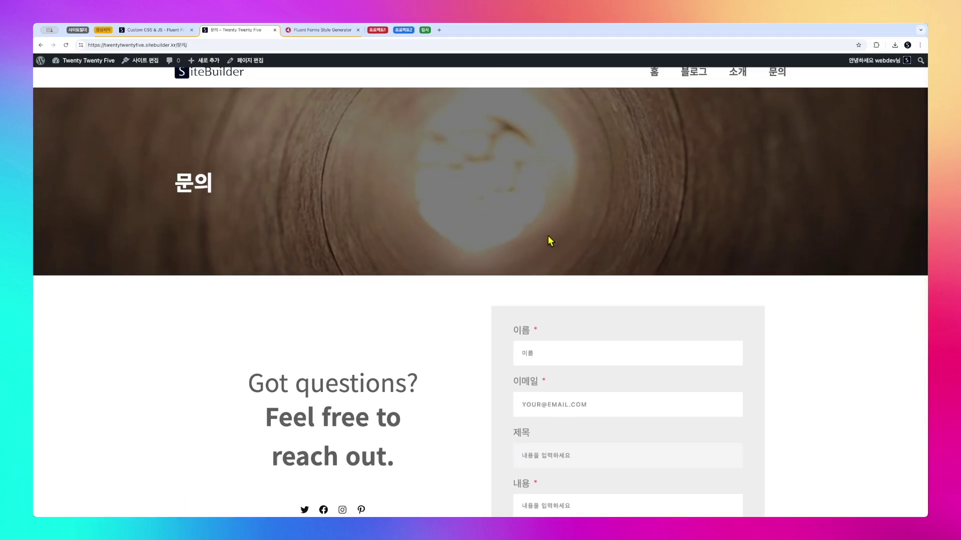
pyautogui.scroll(-5, 549, 242)
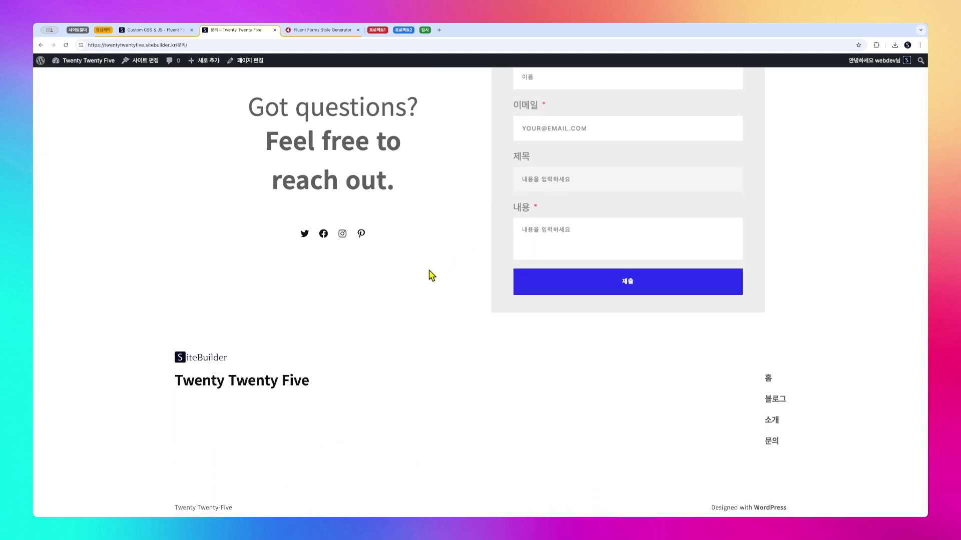
pyautogui.scroll(3, 434, 274)
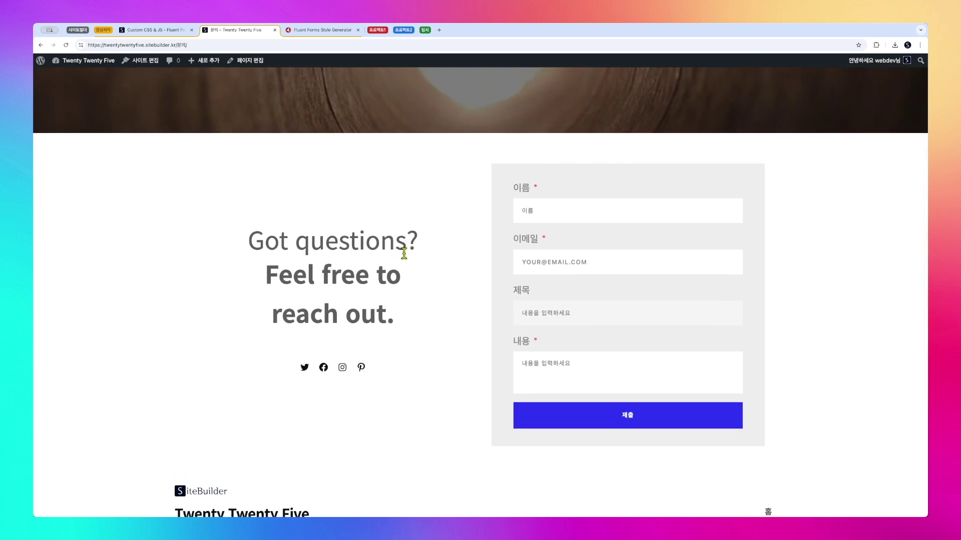
pyautogui.scroll(3, 407, 258)
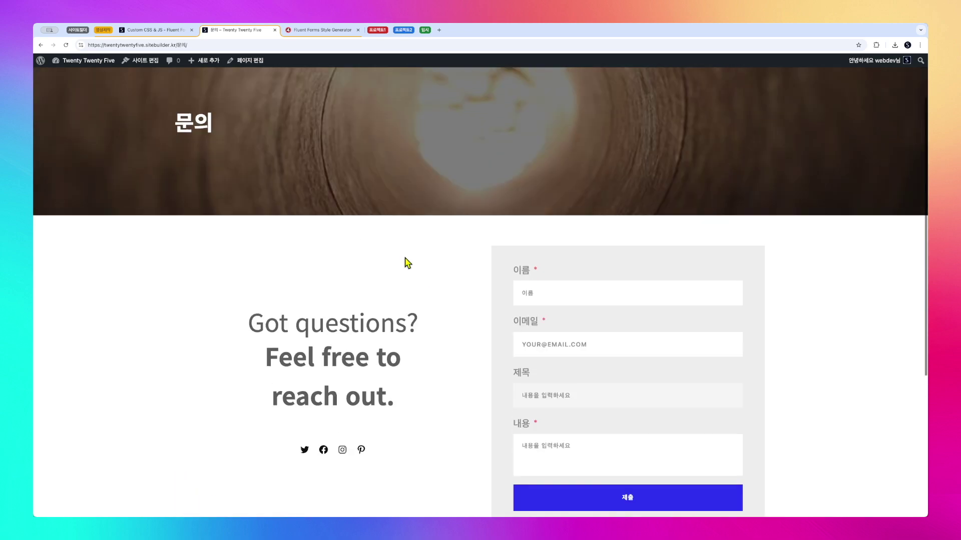
# Close the Fluent Forms Style Generator page and return to the 문의 page.
pyautogui.click(324, 31)
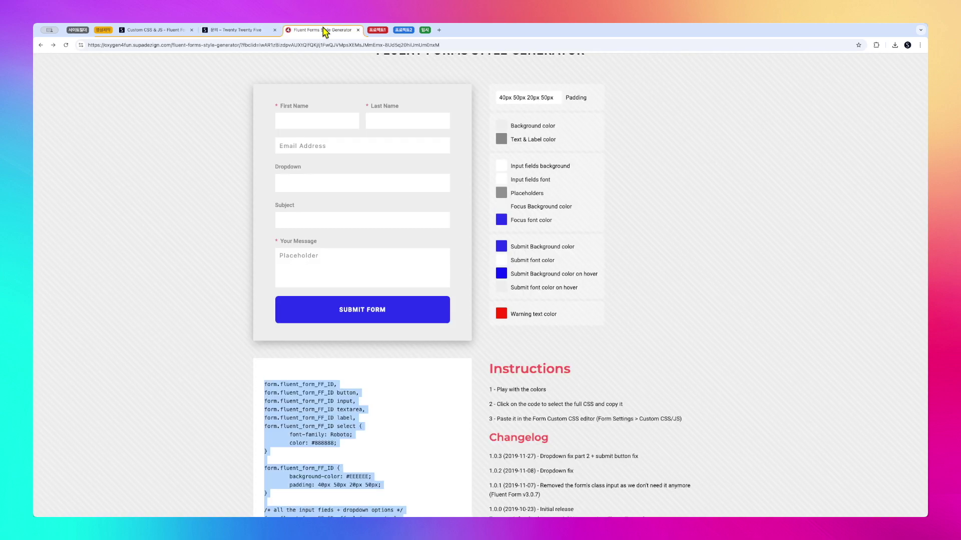
pyautogui.press('super+w')
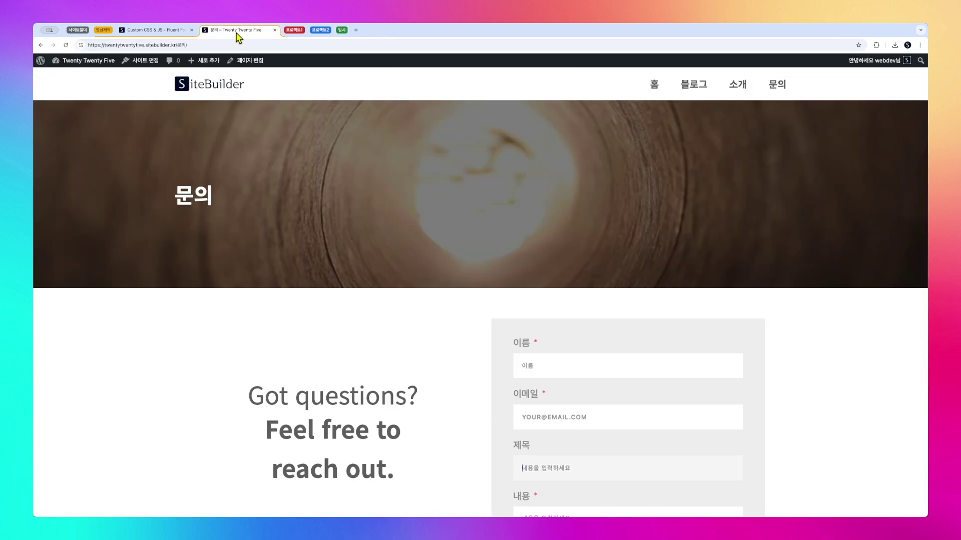